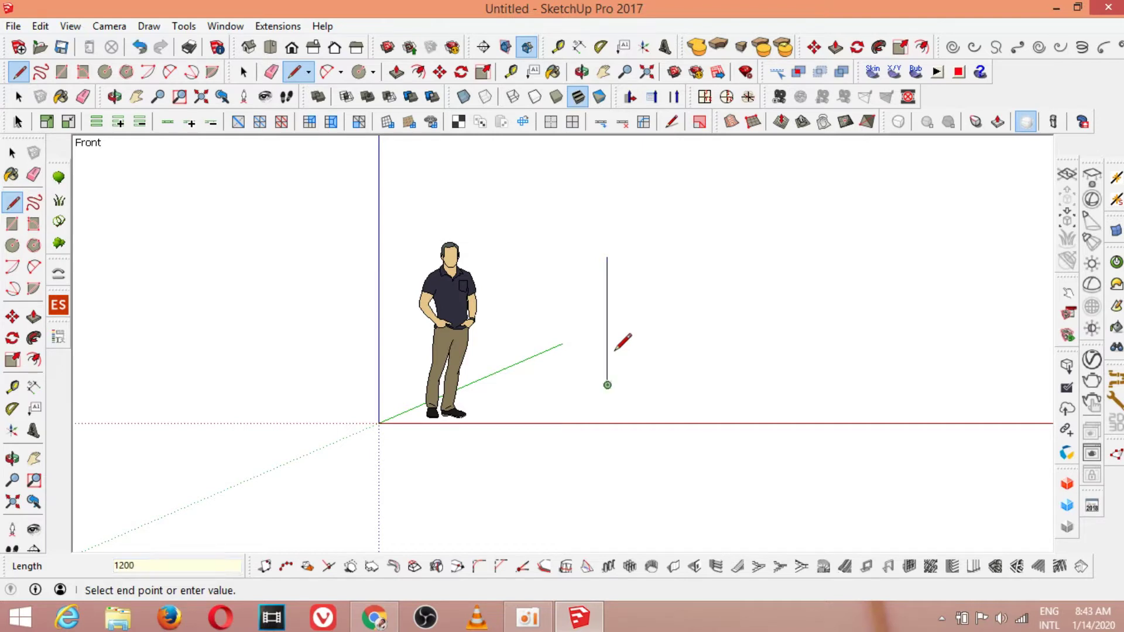
Move the vertical line down about 176 mm along the blue axis.
key("space")
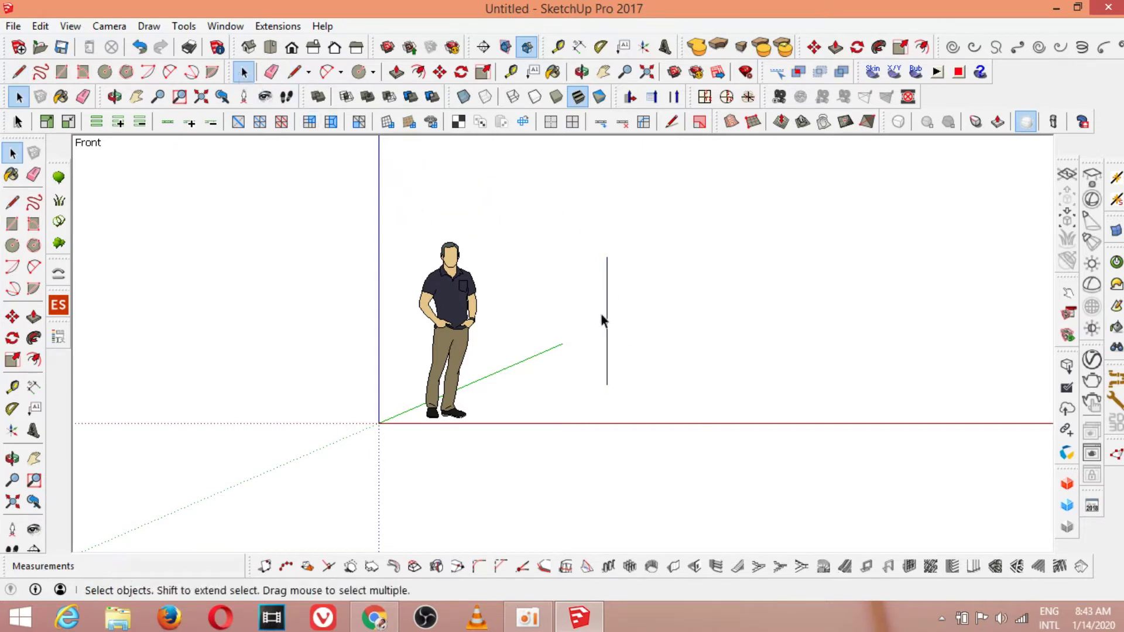
left_click(607, 319)
left_click(440, 71)
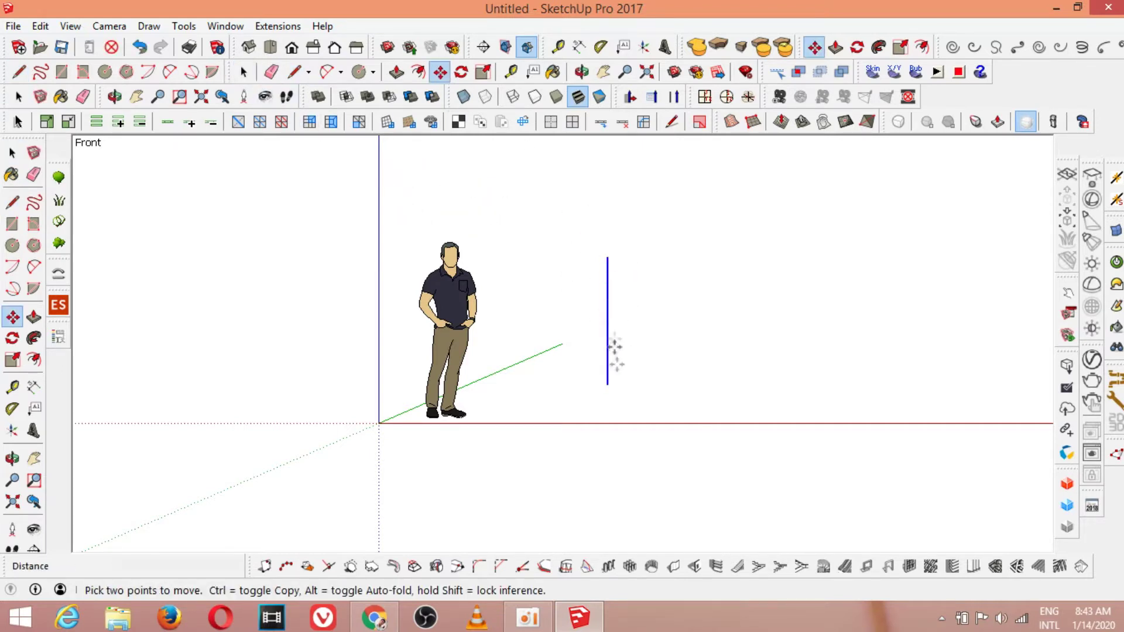
left_click(607, 382)
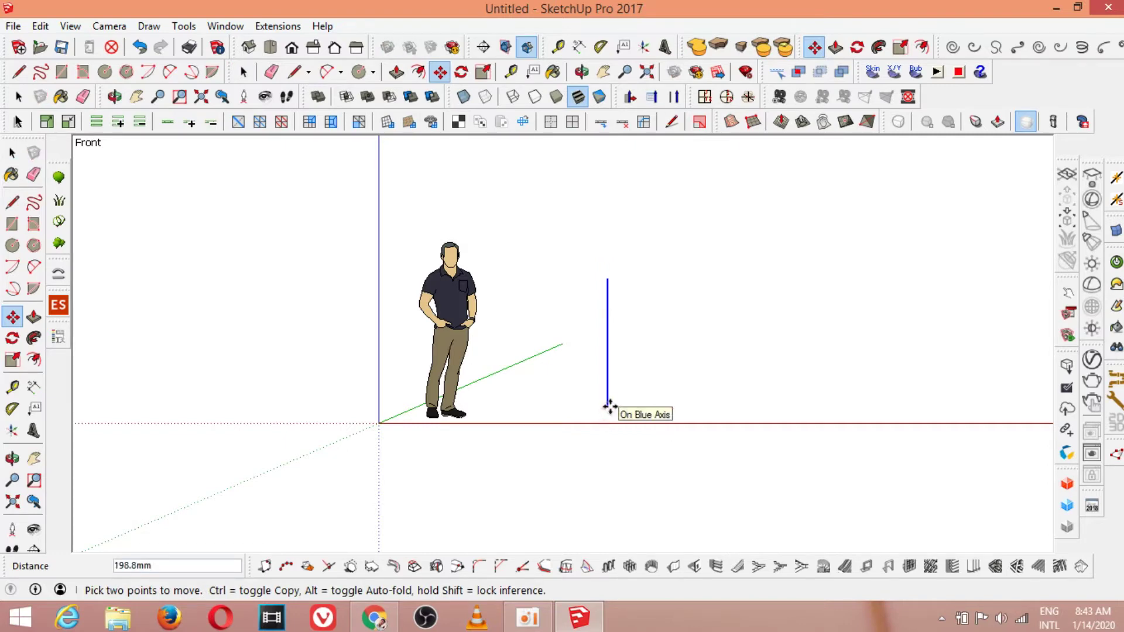
left_click(610, 404)
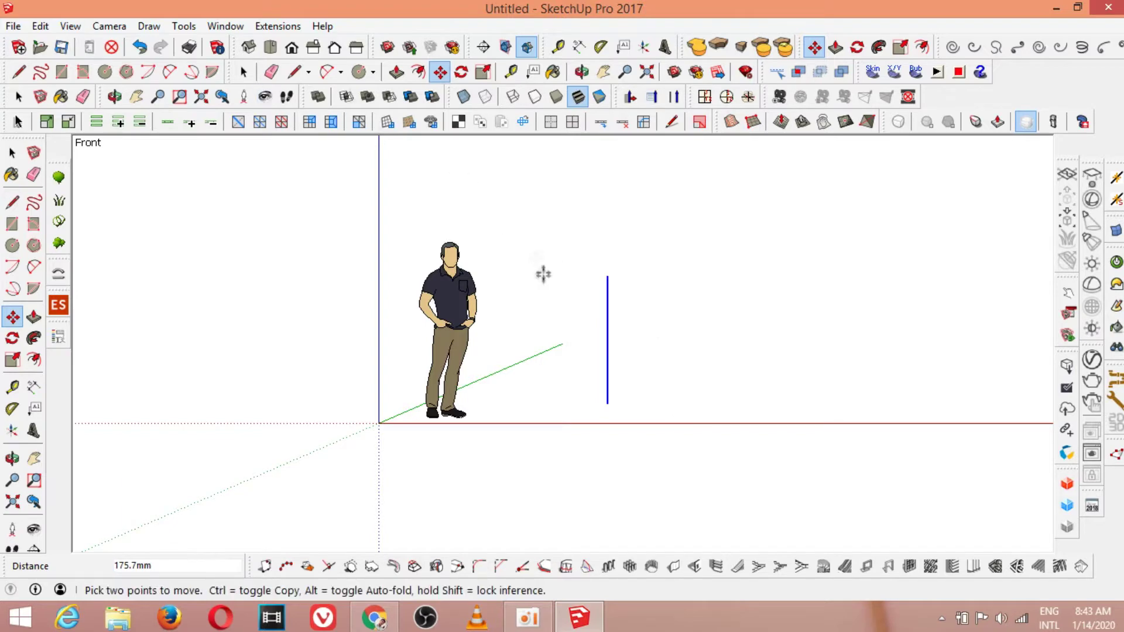
Draw a 200 mm horizontal line to the right from the lower end of the vertical line.
scroll(617, 421, "up", 2)
scroll(602, 421, "down", 1)
left_click(293, 72)
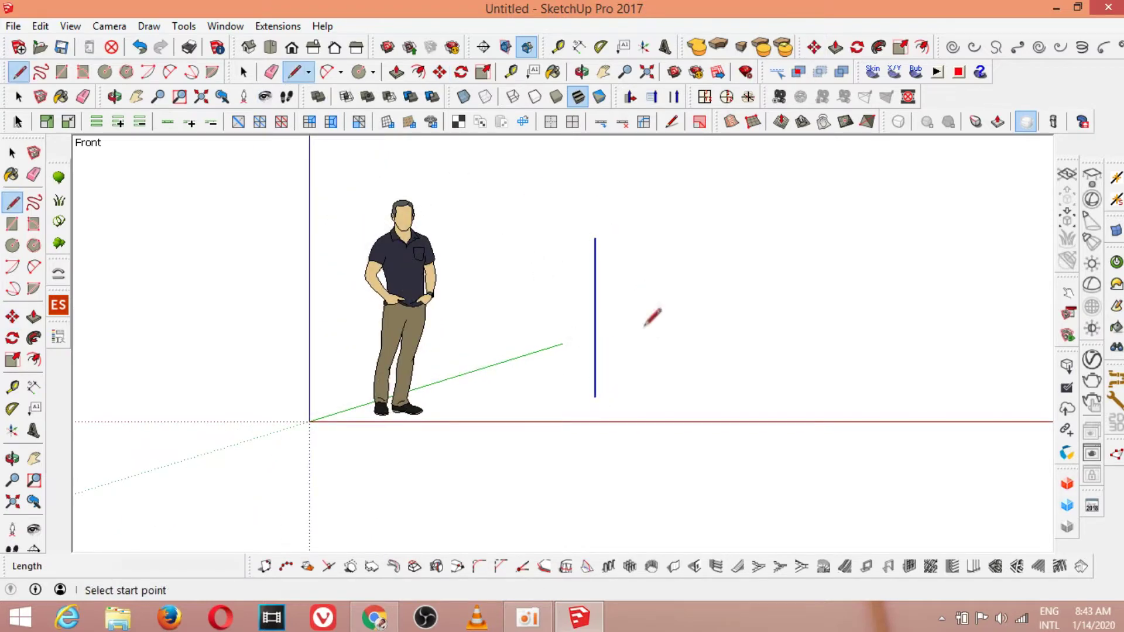
left_click(595, 397)
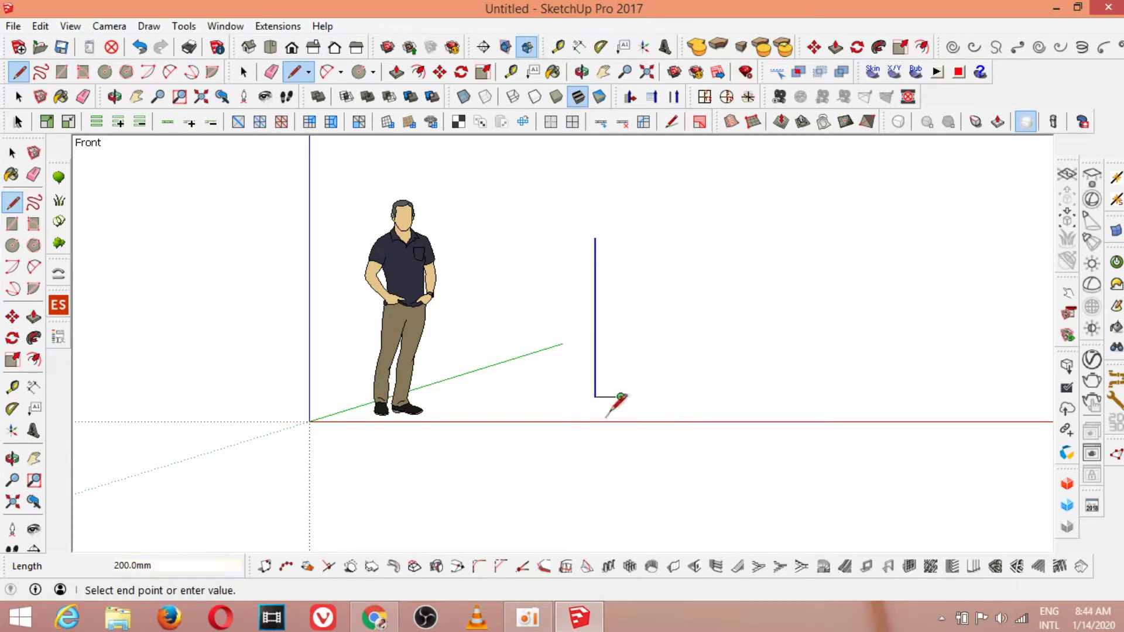
scroll(637, 409, "up", 4)
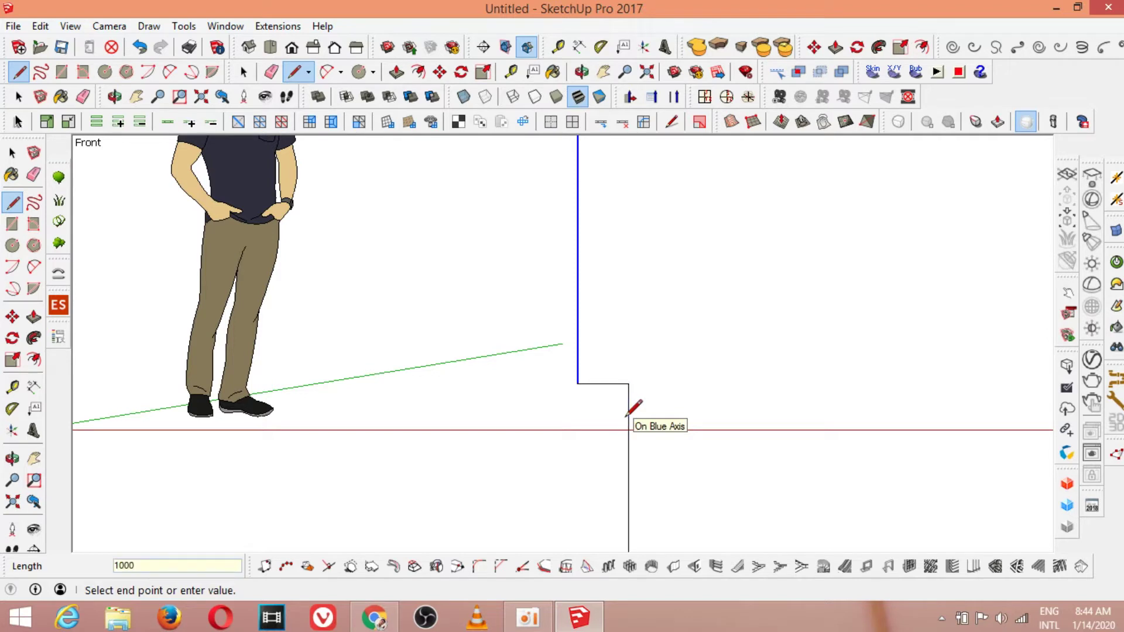
key("Escape")
key("ctrl+z")
From the horizontal line's outer end, draw 100 mm down and 200 mm to the right, closing the triangle with a sloped line.
left_click(628, 383)
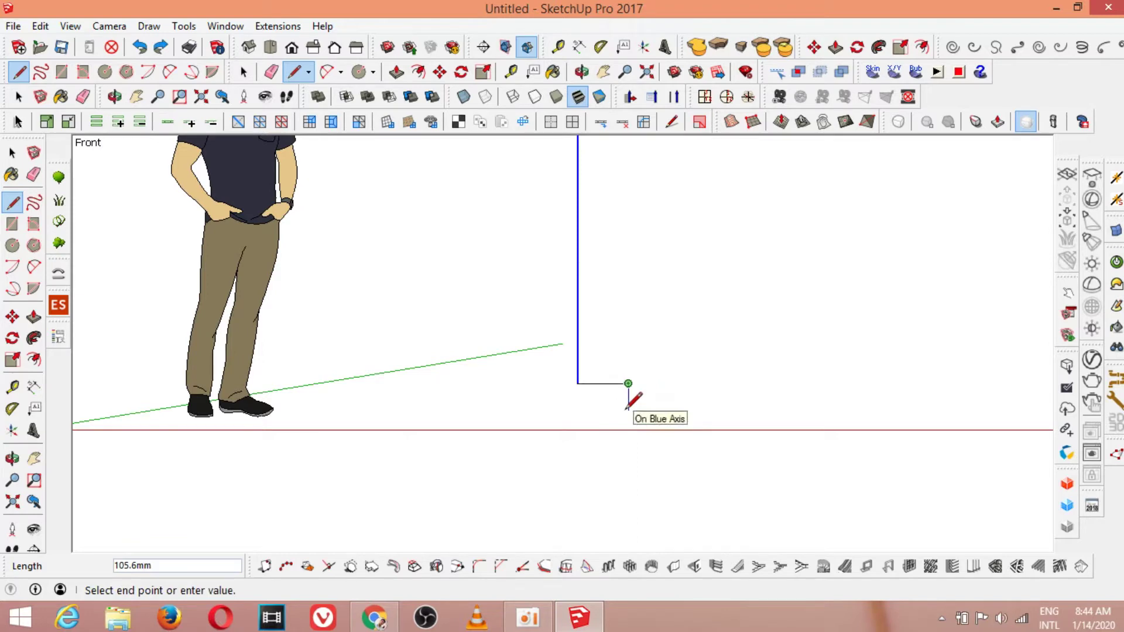
key("Return")
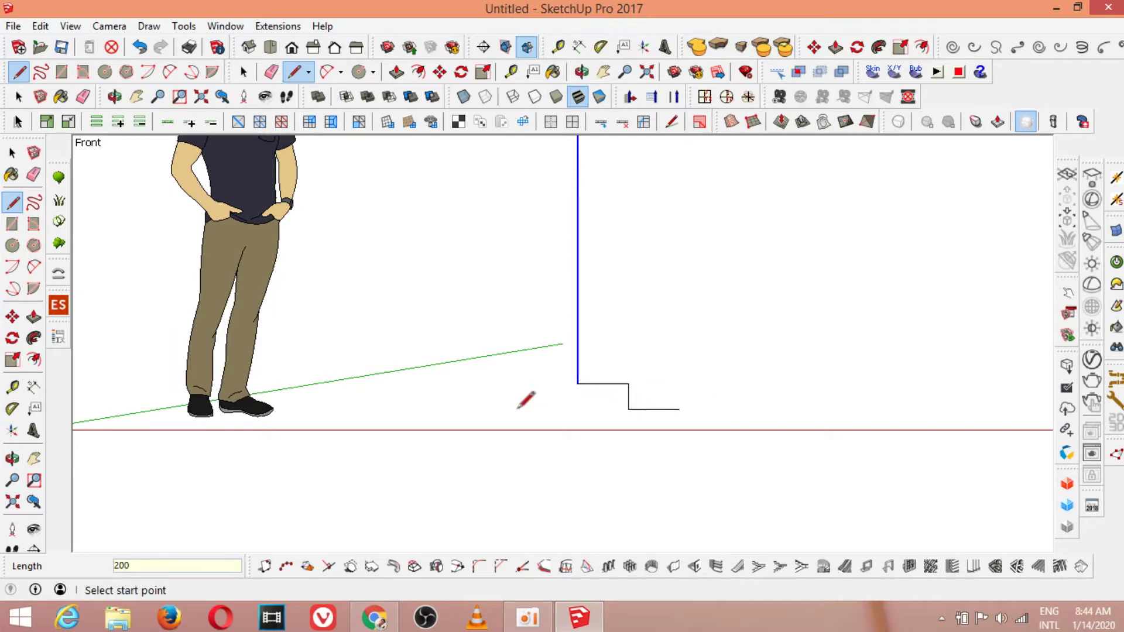
left_click(628, 384)
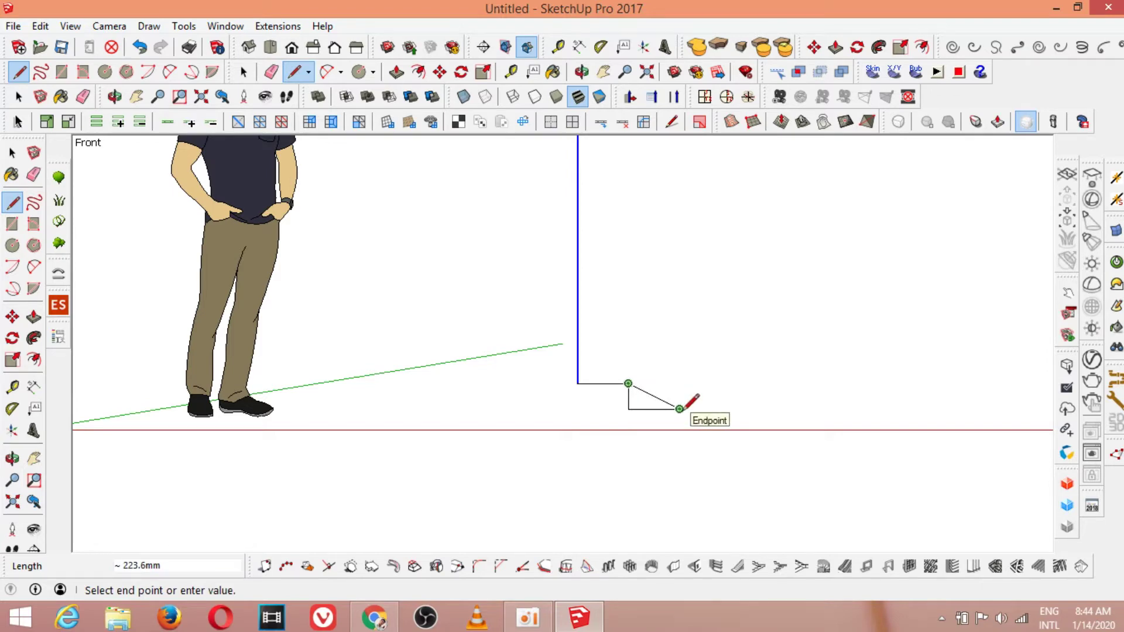
left_click(679, 408)
Mirror the outline by hand on the left of the vertical line: horizontal line, 100 mm drop, outward line and closing slope.
left_click(578, 383)
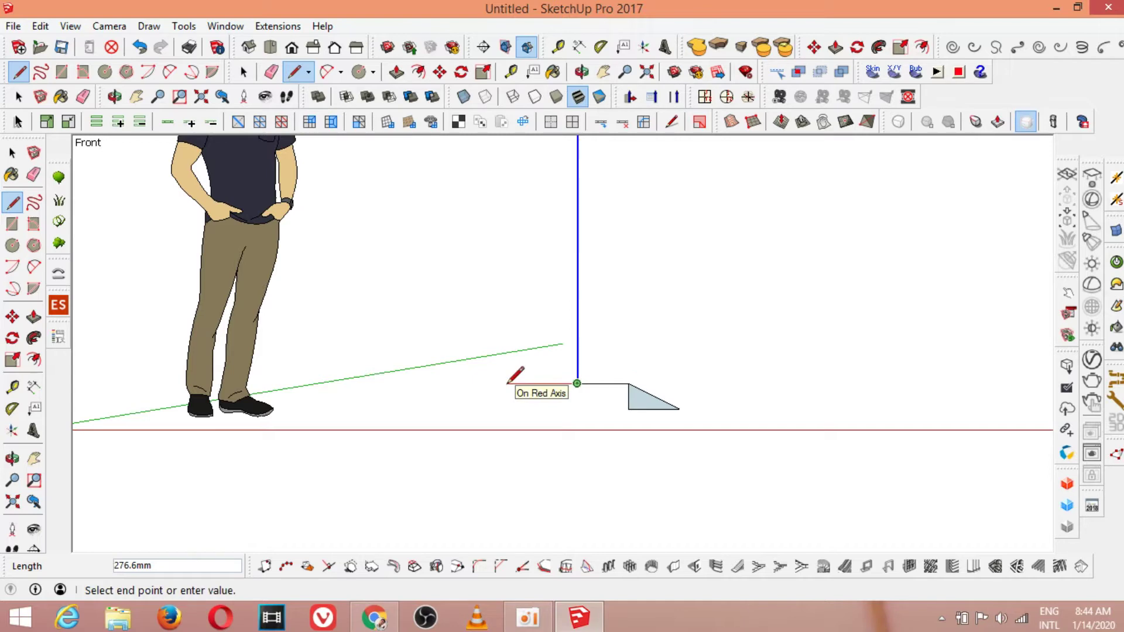
key("Return")
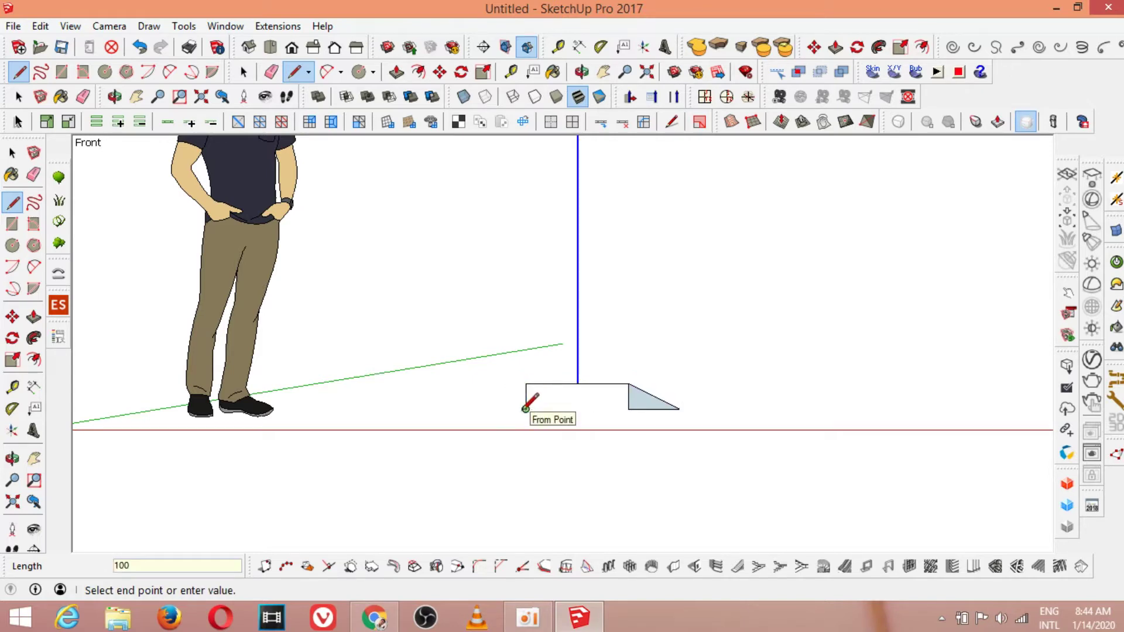
left_click(474, 409)
left_click(526, 384)
Delete the vertical and bottom edges of both triangles, keeping only the two sloped legs.
scroll(591, 357, "up", 3)
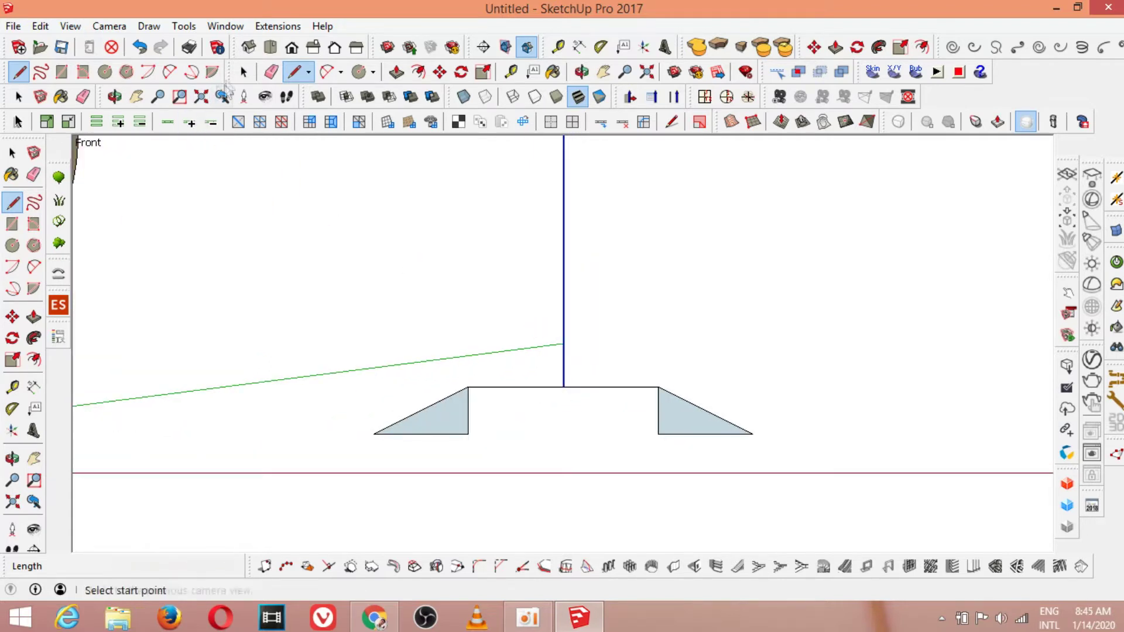
left_click(243, 72)
left_click(437, 436)
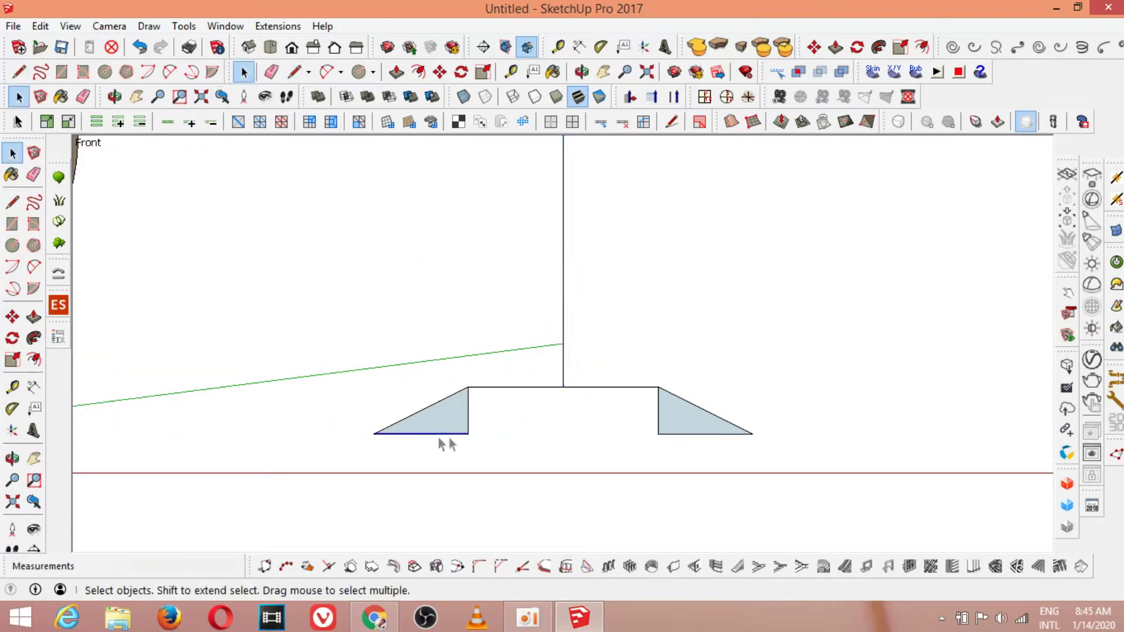
key("Delete")
left_click(468, 415)
key("Delete")
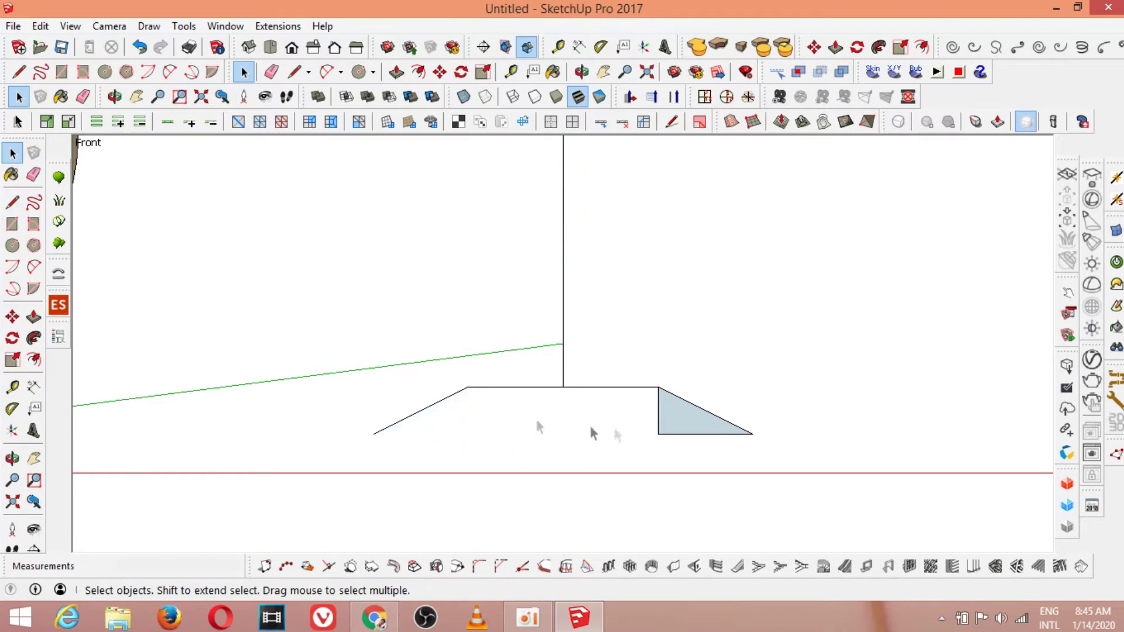
key("Delete")
left_click(661, 434)
key("Delete")
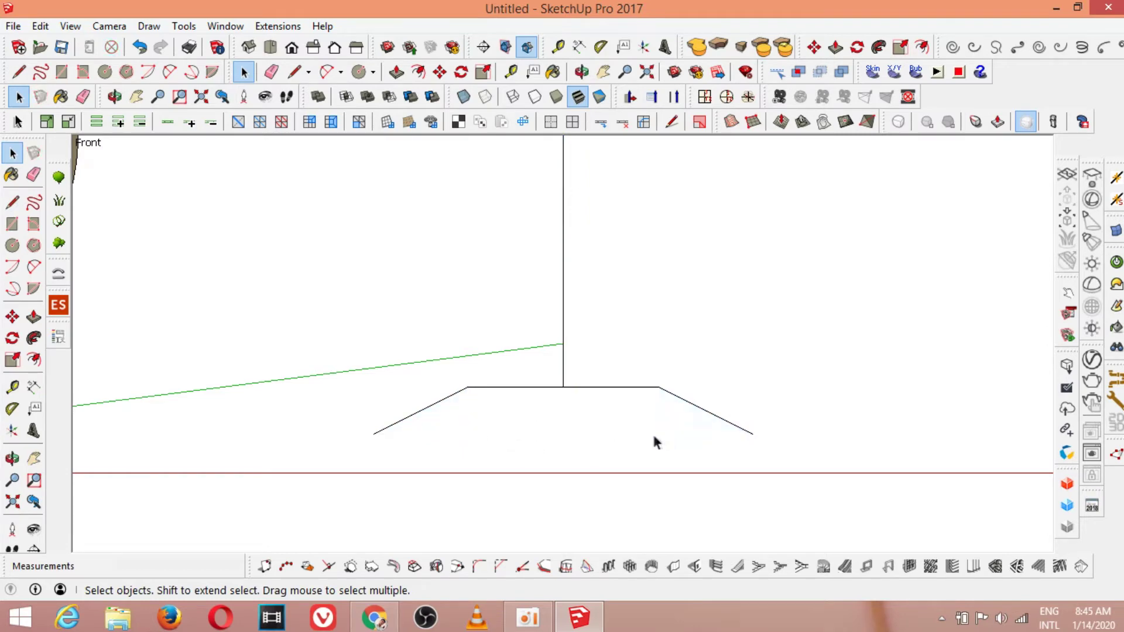
scroll(551, 422, "down", 5)
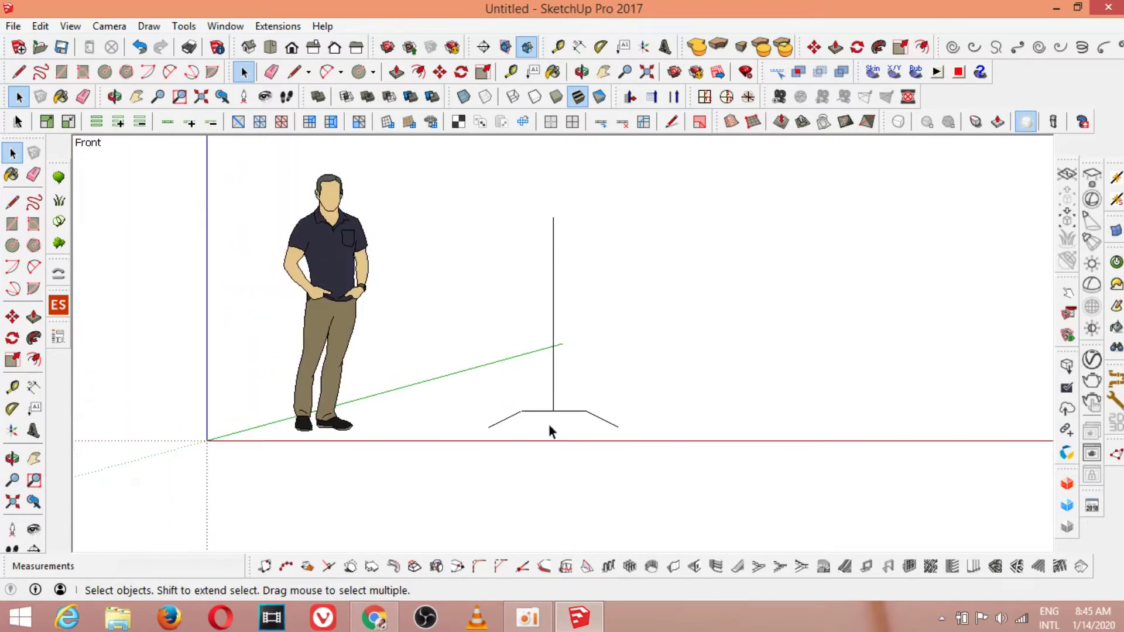
left_click(554, 347)
scroll(527, 419, "up", 3)
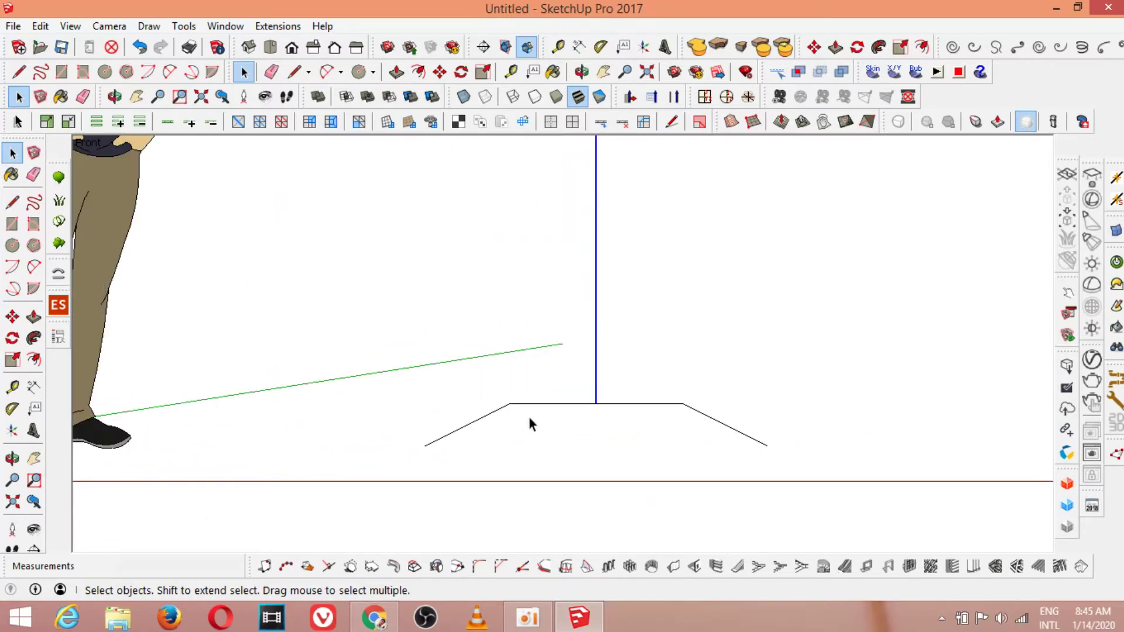
left_click(440, 71)
left_click(593, 238)
key("Escape")
left_click(244, 72)
left_click(342, 275)
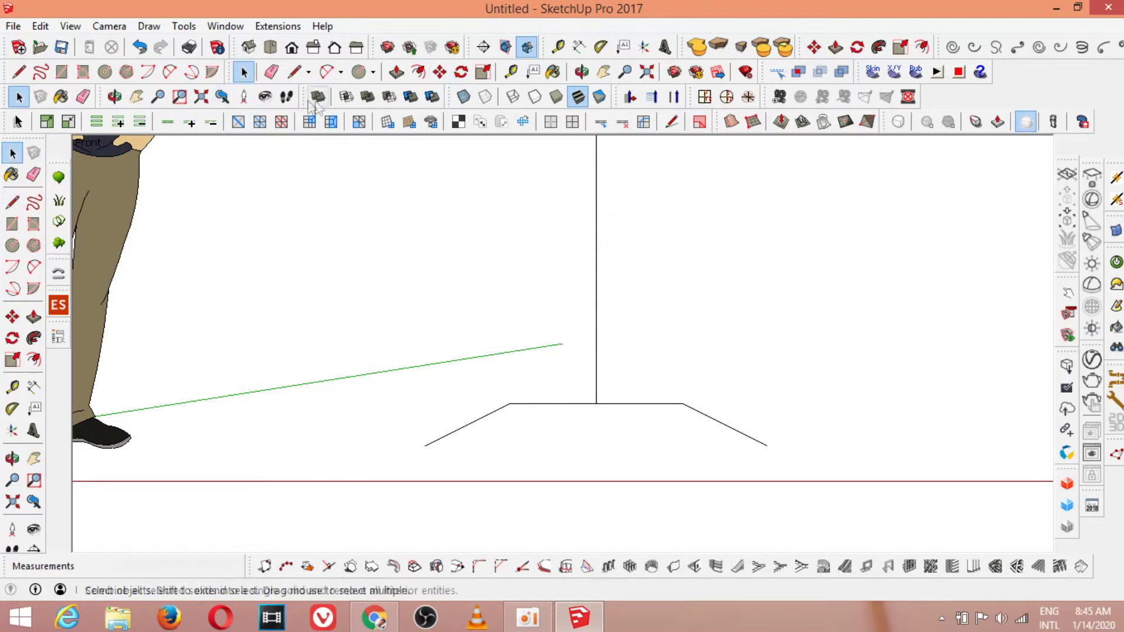
In the top view, draw a 100 mm helper line along the green axis from the left leg's outer end.
key("l")
left_click(425, 445)
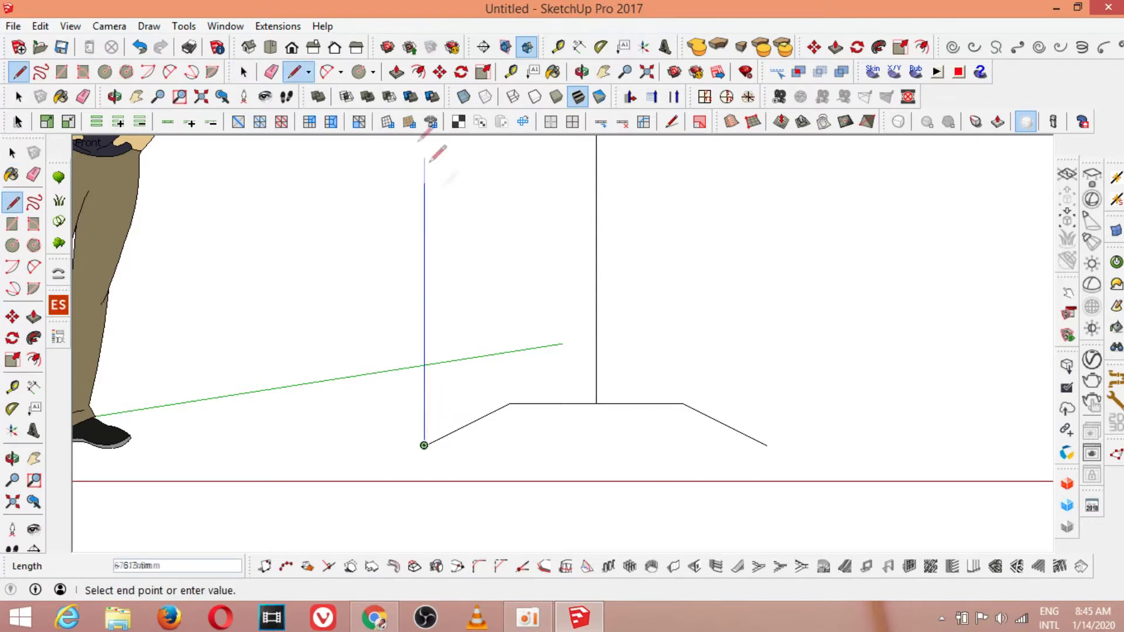
left_click(270, 47)
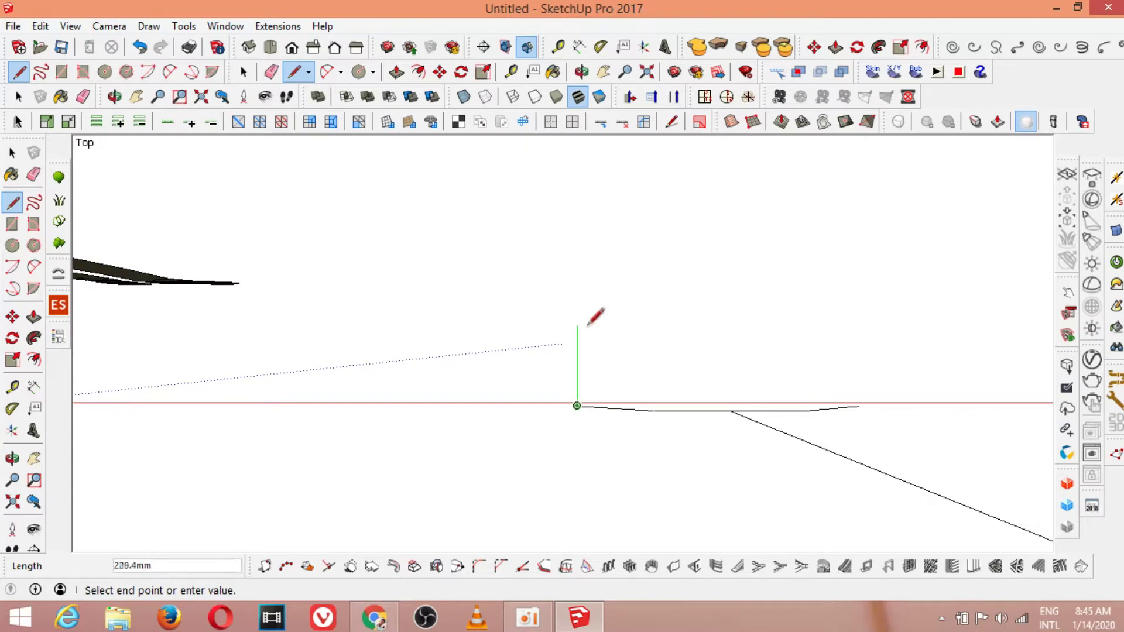
type("100")
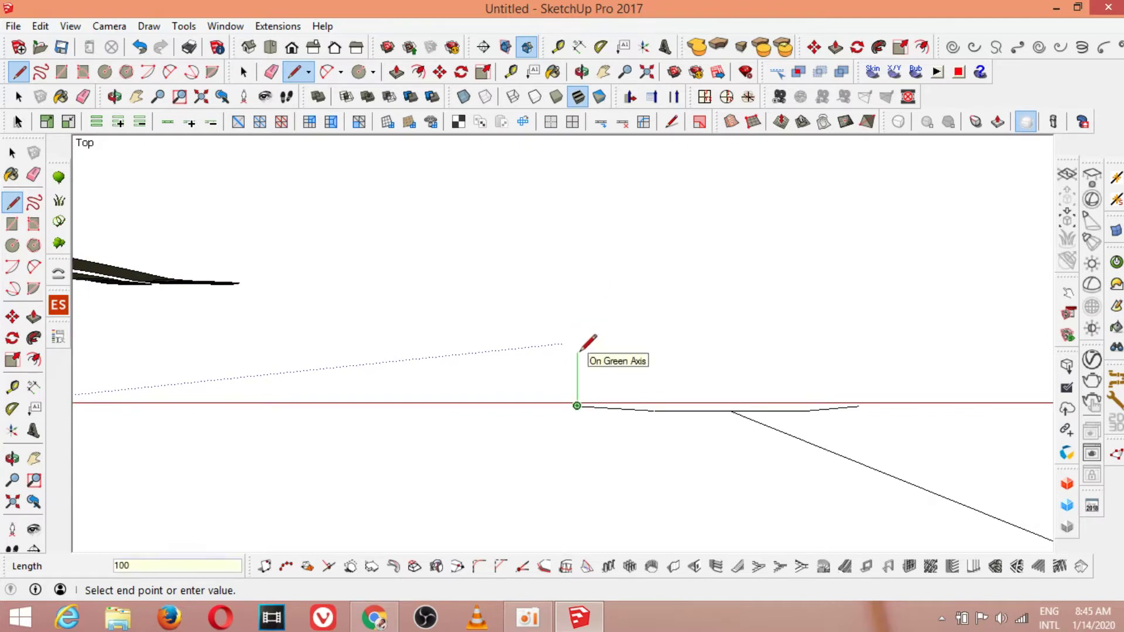
key("Return")
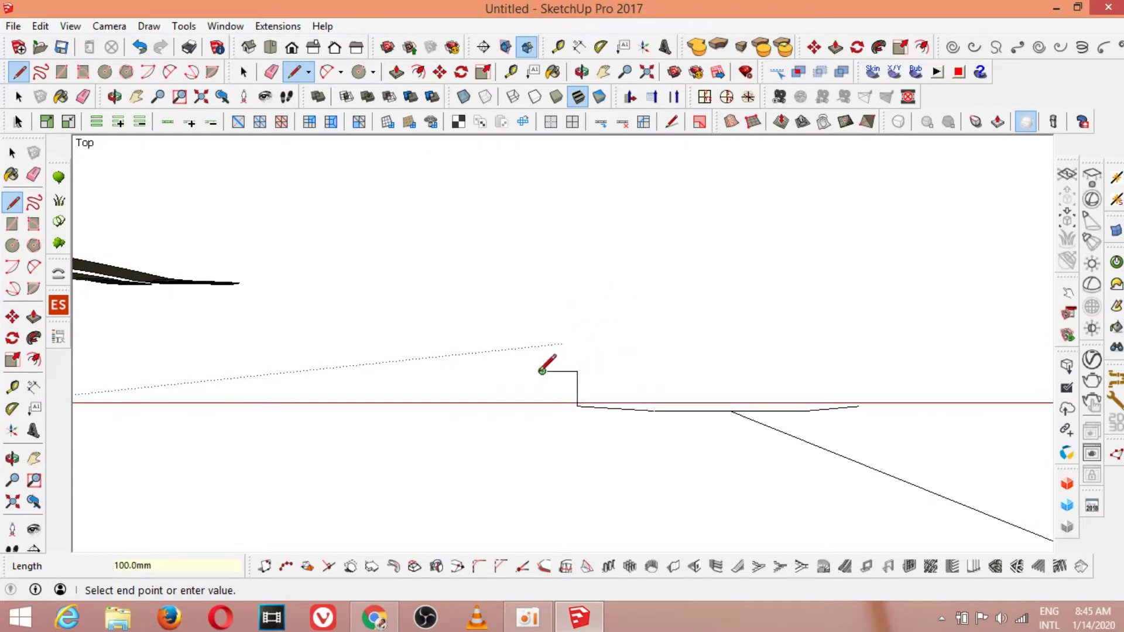
key("Escape")
Draw a 27 mm square profile from the free end of the helper line and delete the helper line.
left_click(577, 371)
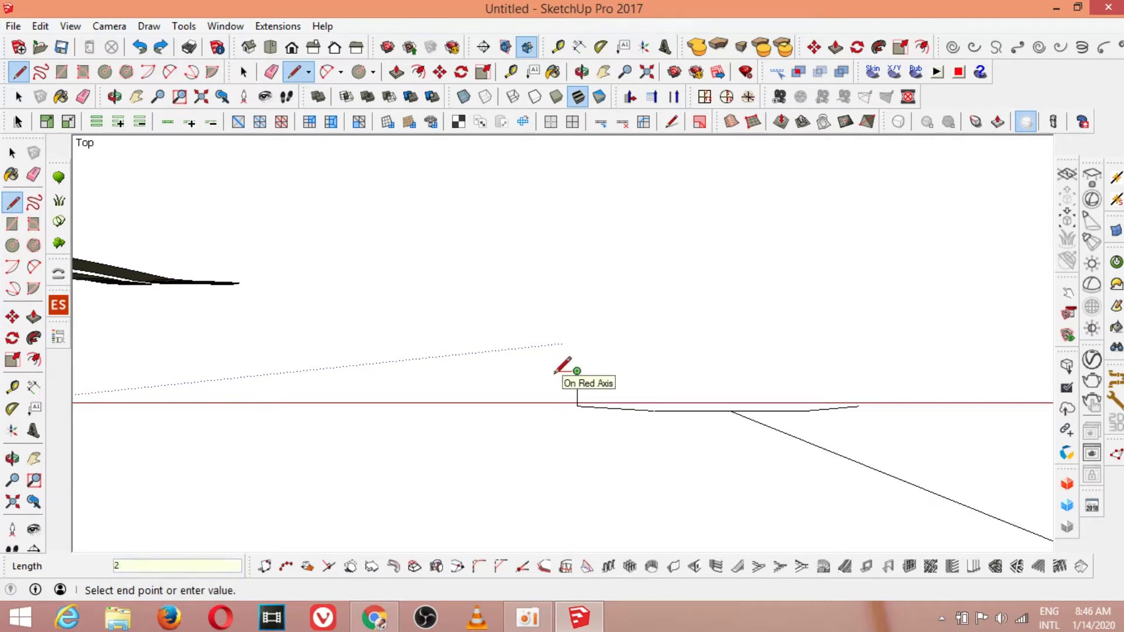
type("27")
scroll(556, 373, "up", 3)
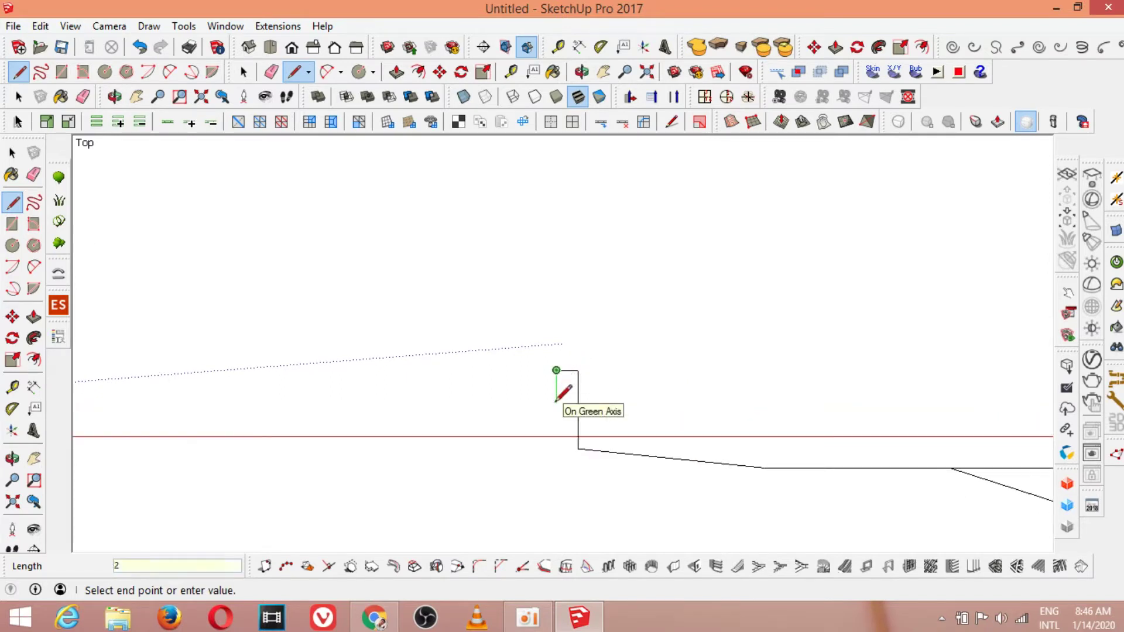
key("Return")
left_click(578, 392)
key("space")
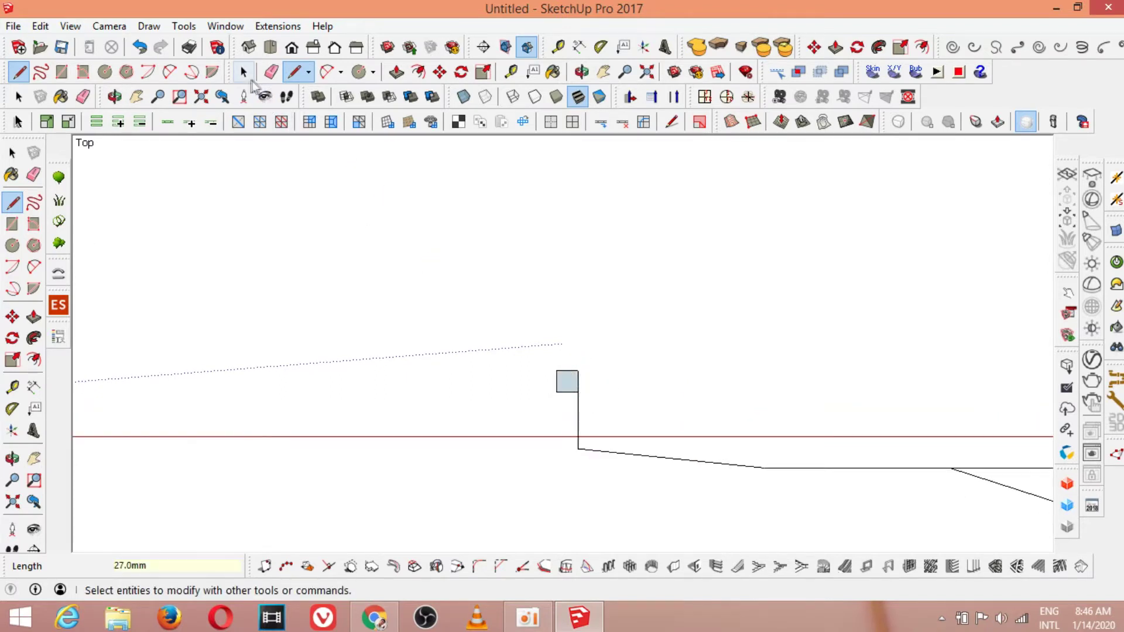
left_click(577, 413)
key("Delete")
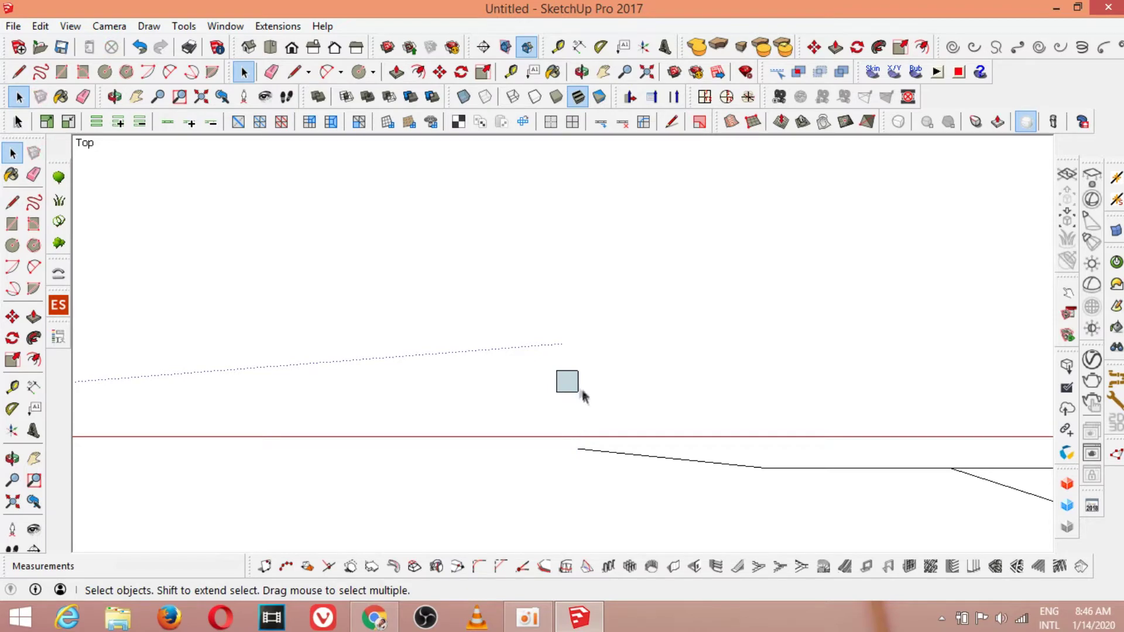
Offset the square's outline slightly inward and delete the inner face to make a hollow tube profile.
scroll(570, 389, "up", 5)
left_click(419, 72)
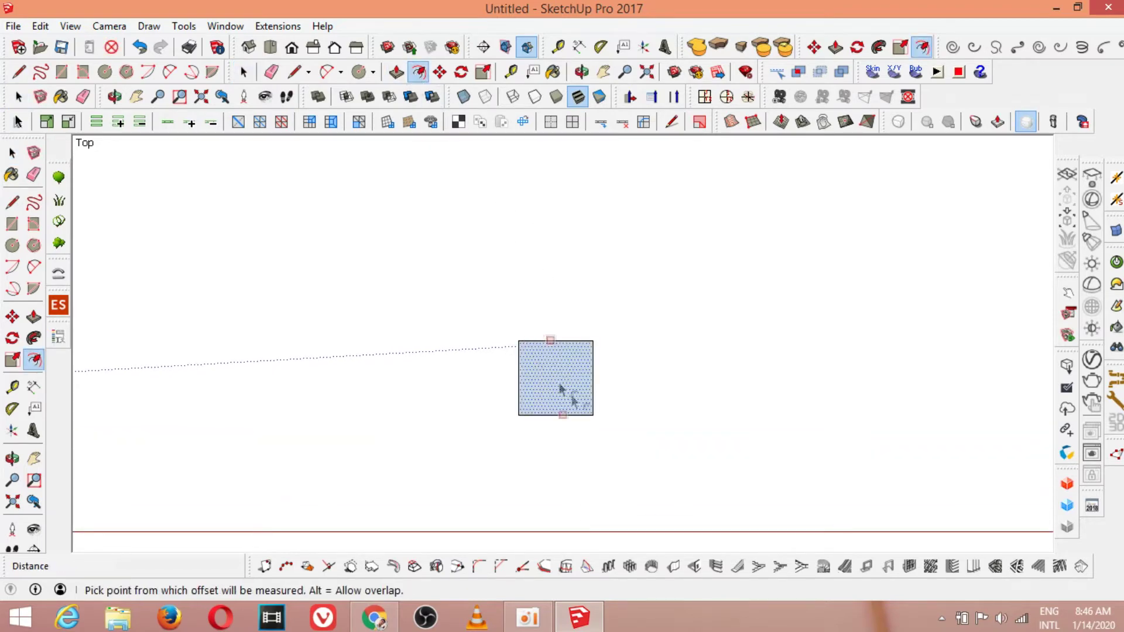
left_click(590, 411)
left_click(585, 406)
key("space")
left_click(546, 387)
key("Delete")
Sweep the hollow square profile with Follow Me along the connected path of left leg, horizontal lines and right leg.
scroll(556, 398, "down", 4)
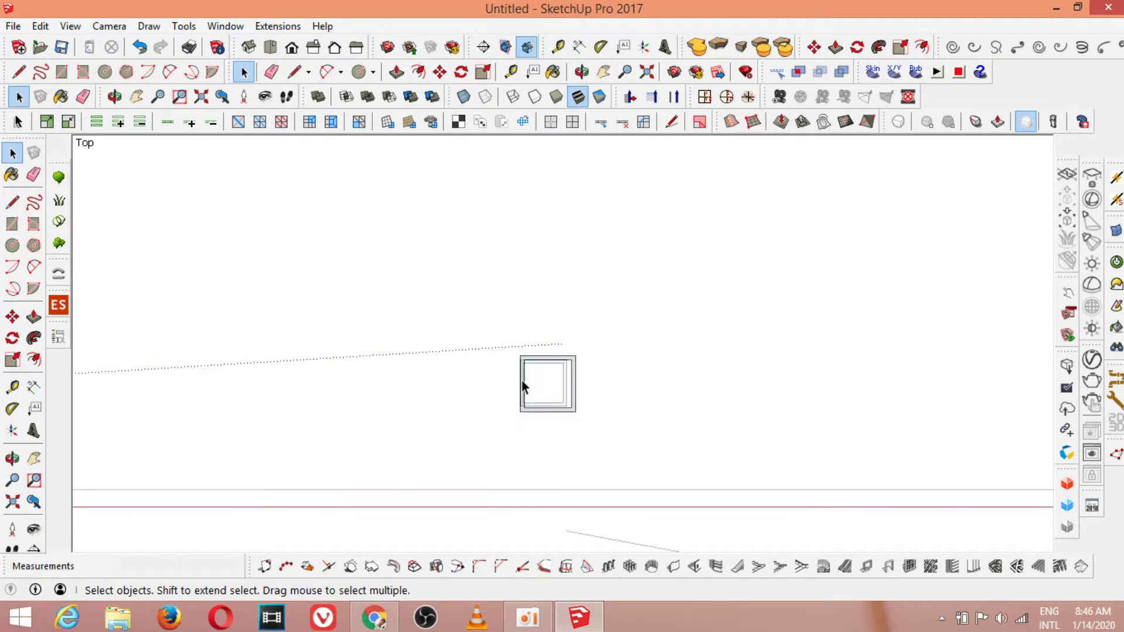
scroll(648, 487, "down", 1)
left_click(648, 487)
left_click(849, 510)
left_click(733, 497)
left_click(832, 502, "shift")
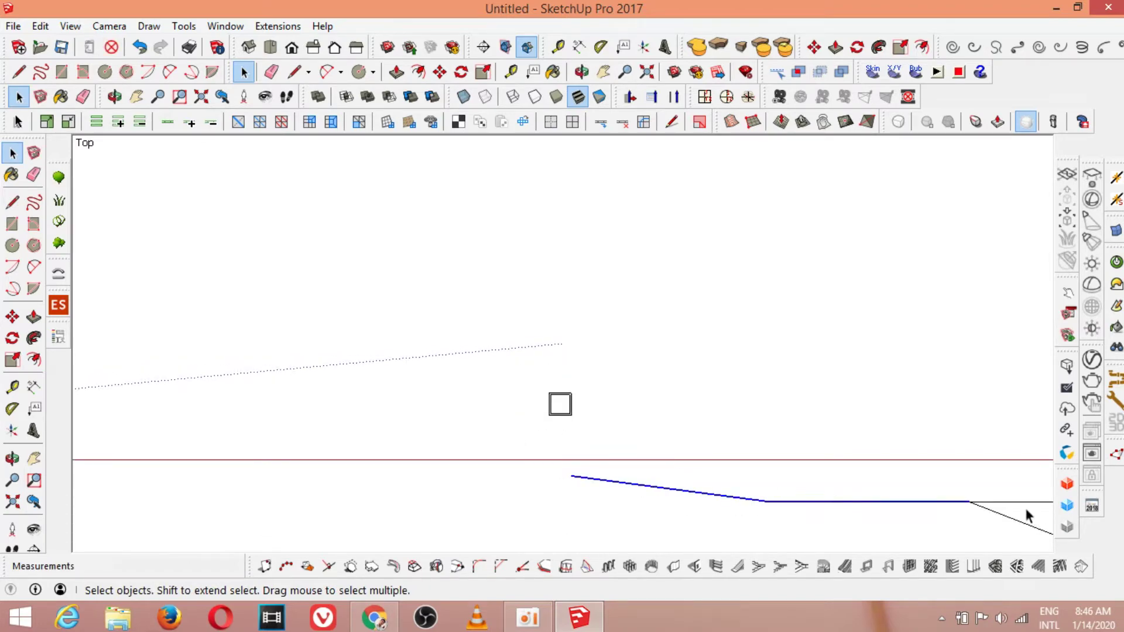
scroll(559, 407, "down", 3)
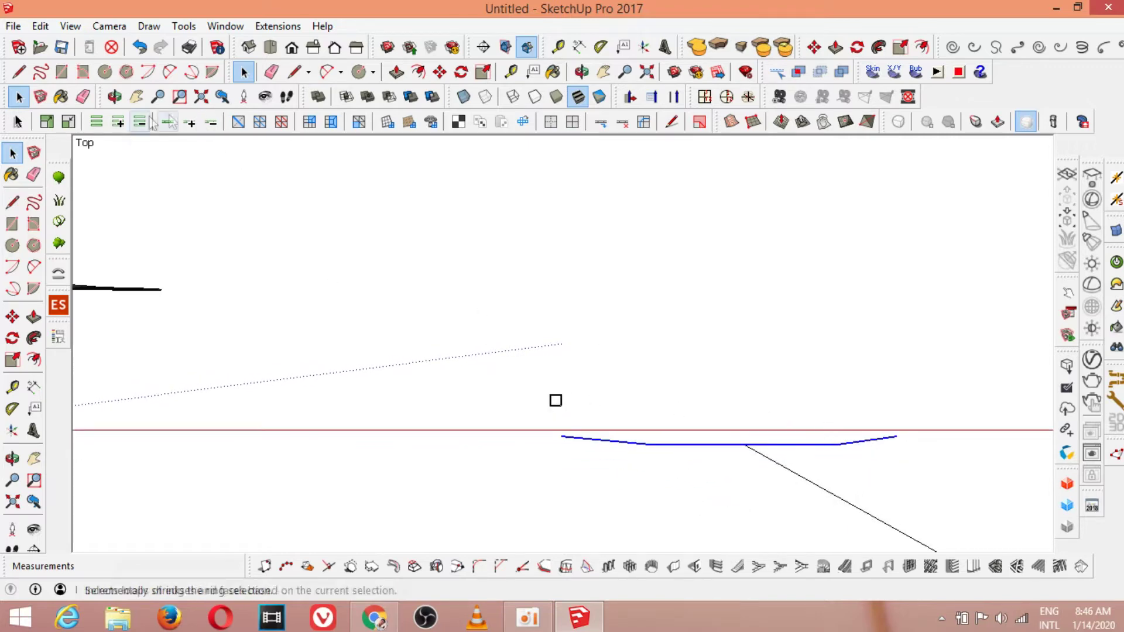
left_click(34, 338)
scroll(562, 407, "up", 3)
scroll(563, 404, "up", 2)
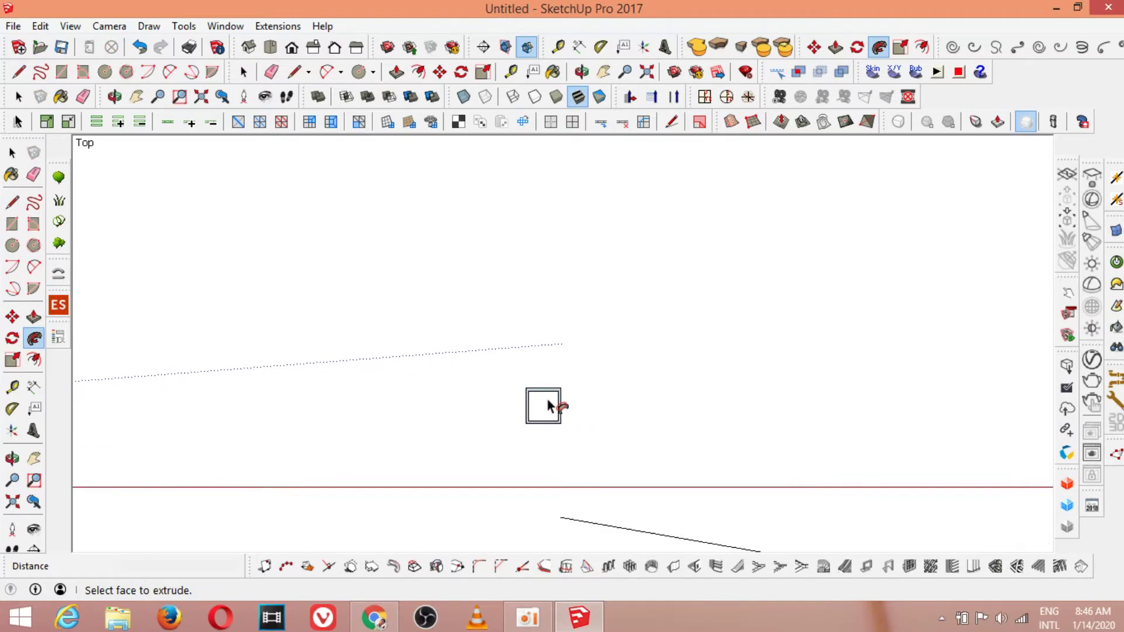
scroll(525, 402, "up", 3)
left_click(539, 388)
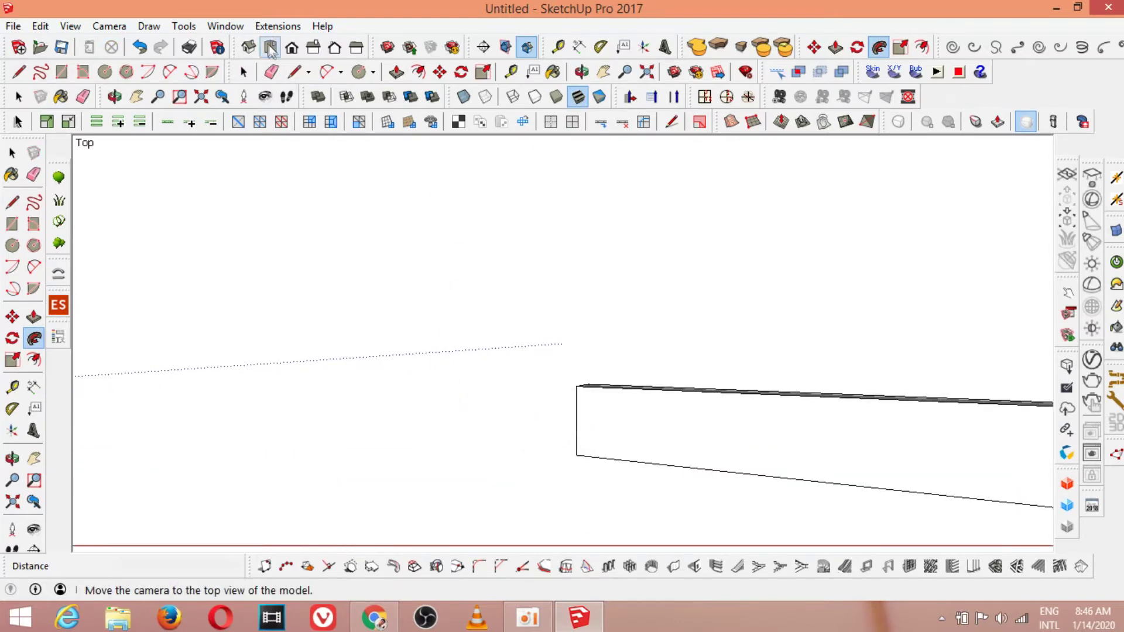
Draw edges joining the upper and lower corners of the tube's side face at the left and right bends.
left_click(291, 52)
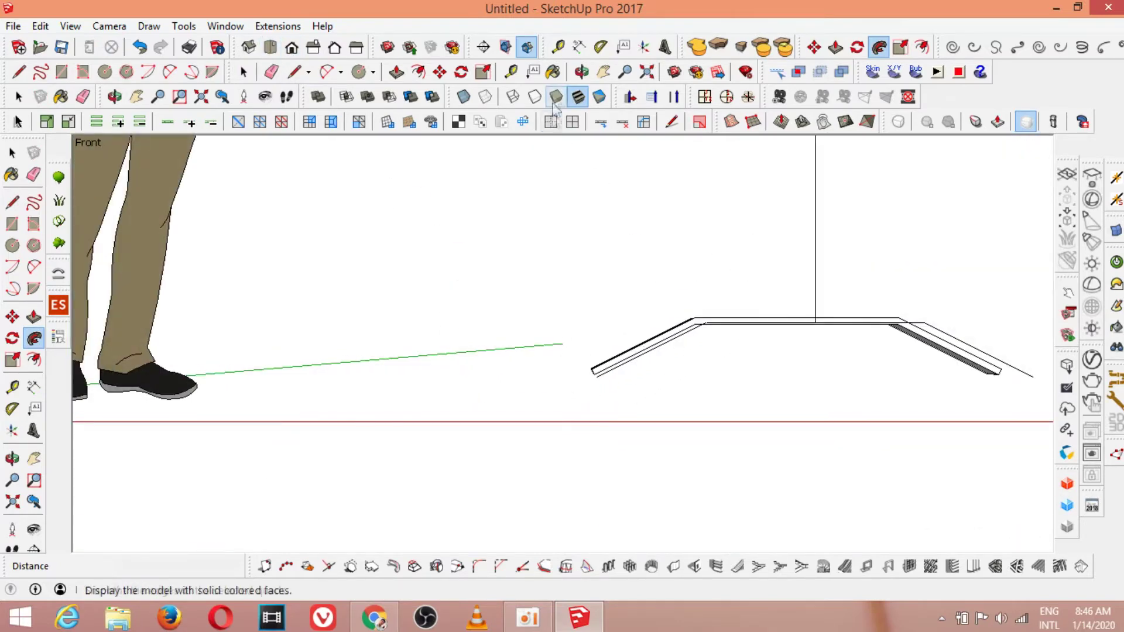
left_click(581, 72)
left_click_drag(746, 254, 575, 328)
scroll(685, 301, "up", 5)
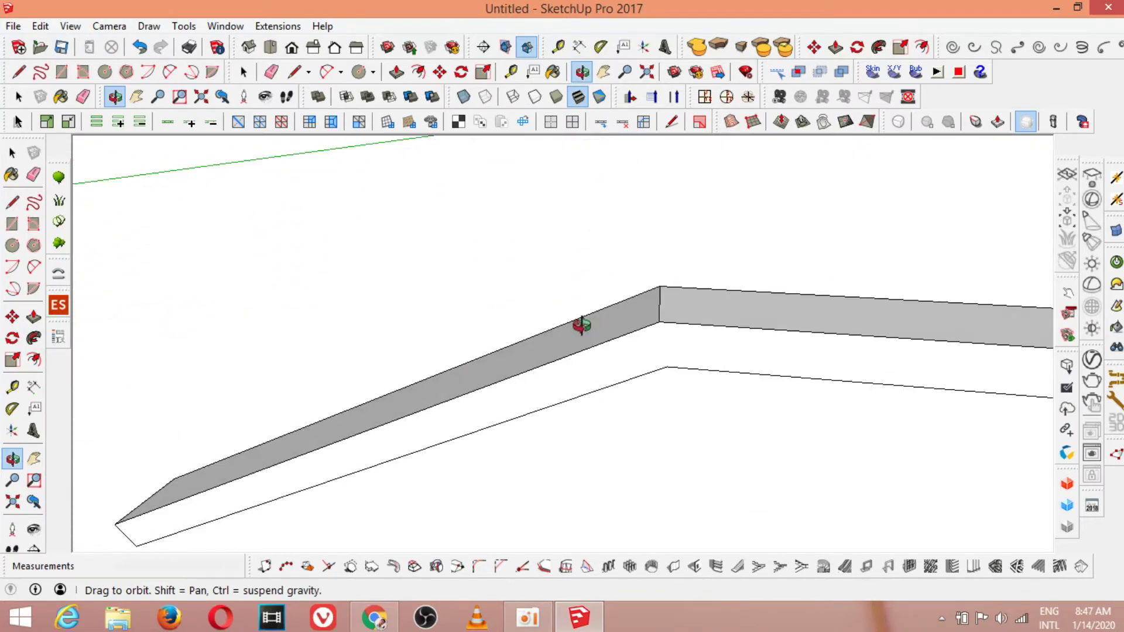
left_click(299, 73)
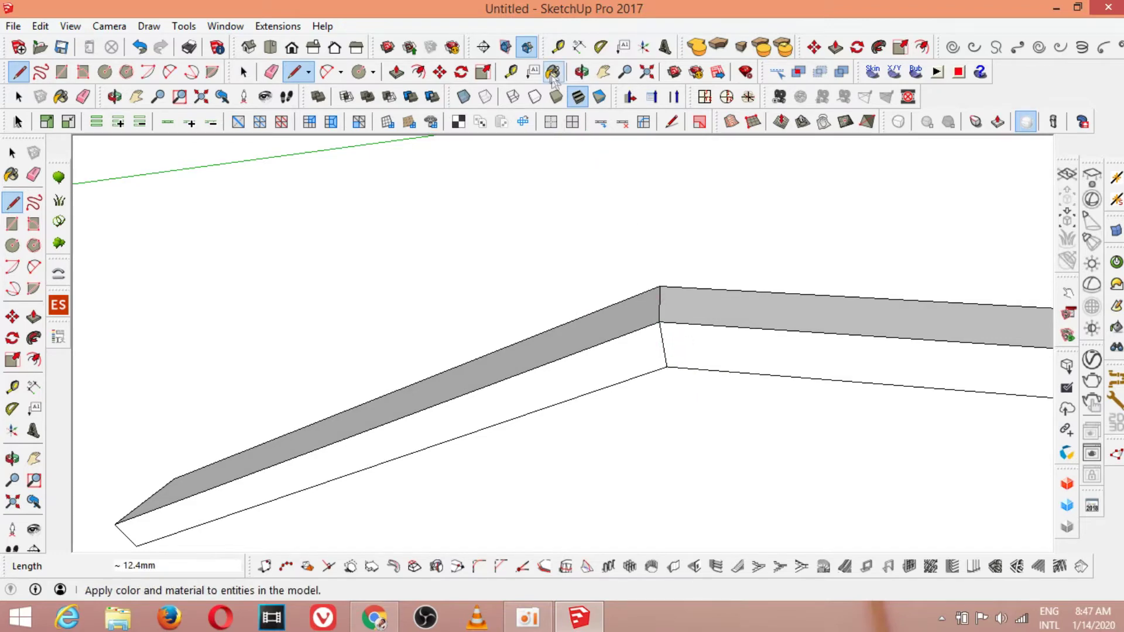
left_click(581, 72)
left_click_drag(572, 226, 673, 263)
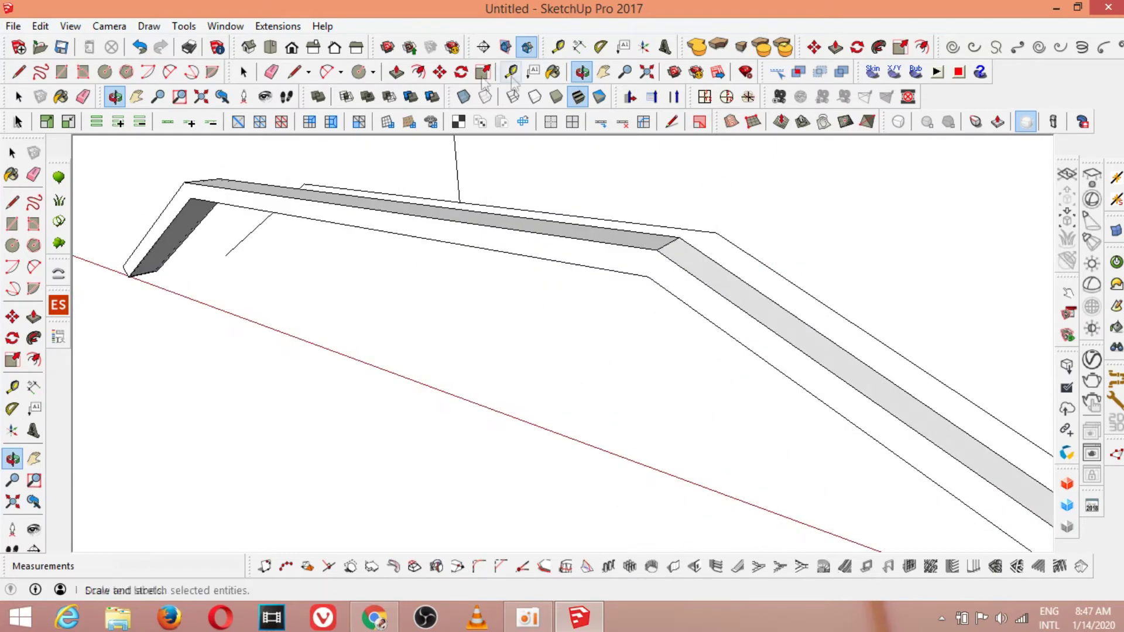
left_click(294, 71)
left_click(657, 249)
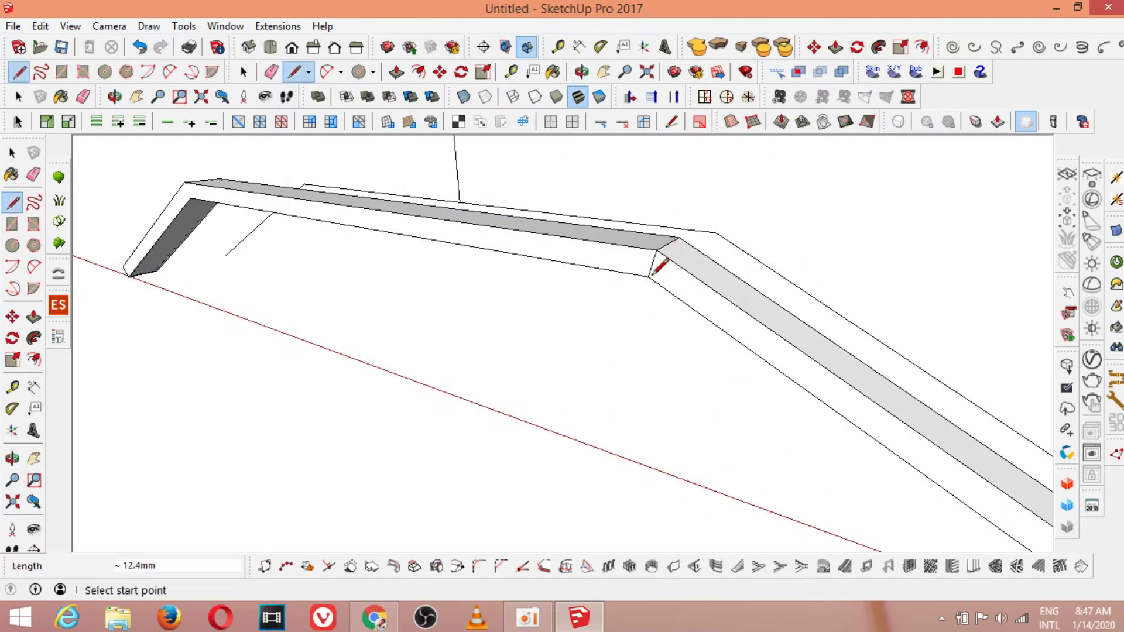
Draw another edge between the upper and lower corners where the horizontal tube meets the sloped leg at the remaining bend.
scroll(714, 319, "down", 5)
left_click(243, 71)
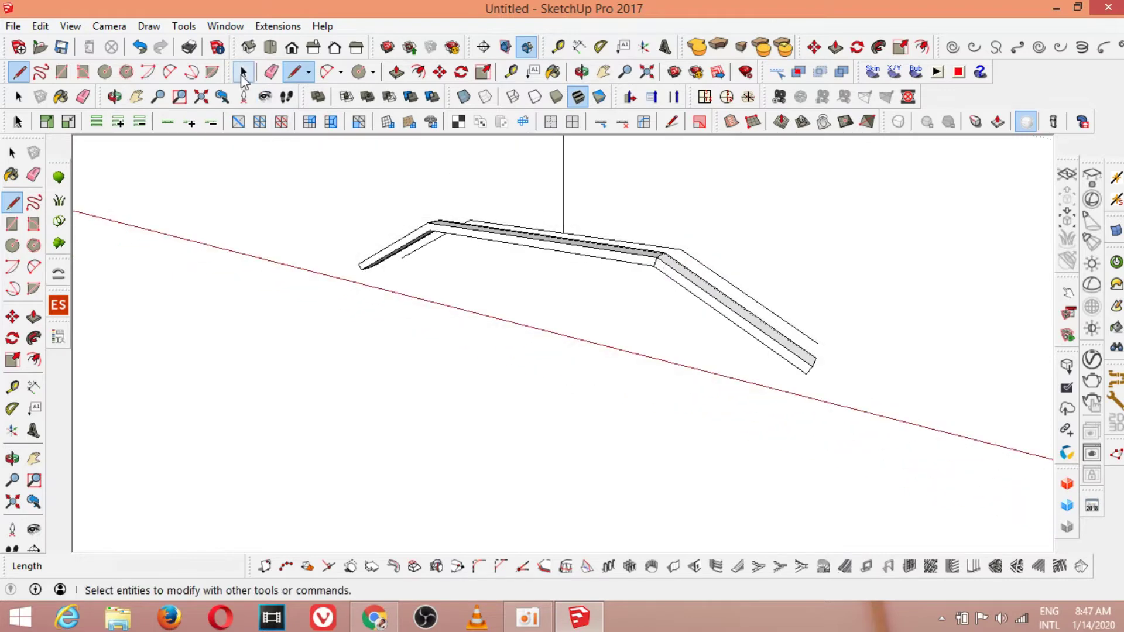
scroll(464, 234, "up", 6)
left_click(294, 71)
left_click(398, 199)
middle_click_drag(413, 232, 657, 209)
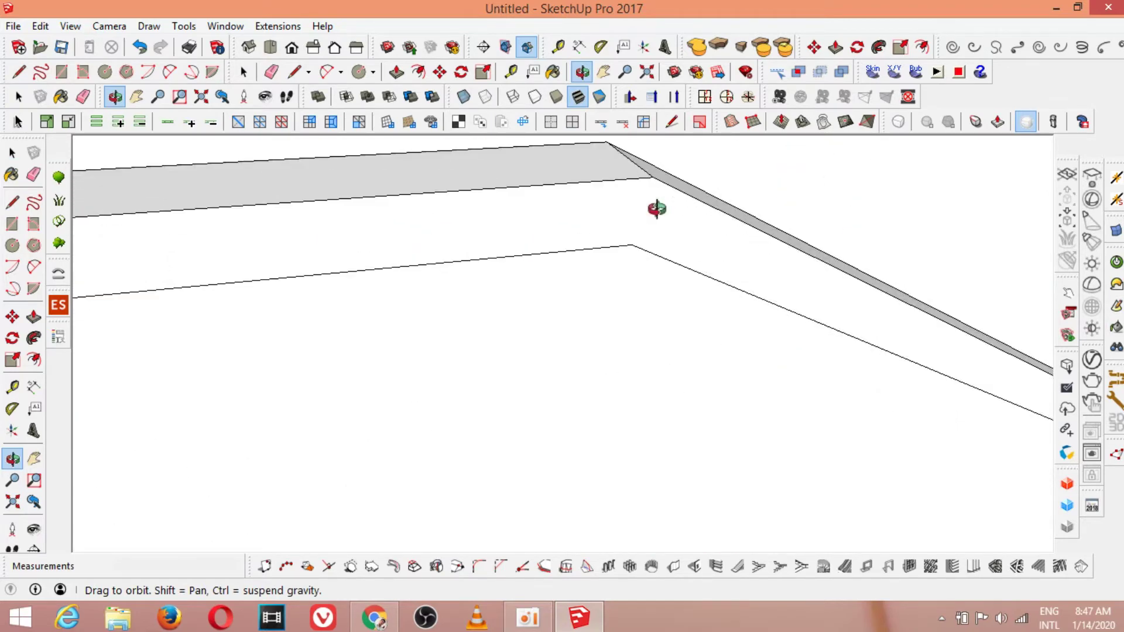
left_click(294, 71)
left_click(651, 177)
left_click(632, 245)
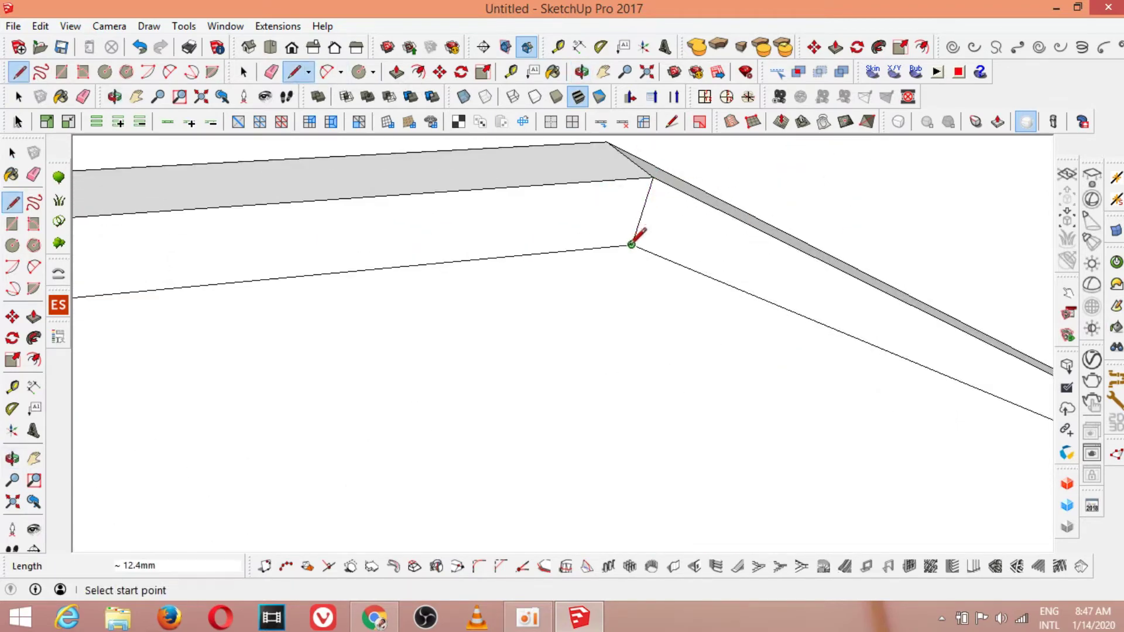
In the front view, draw a horizontal cut line from the left leg's upper end corner across its side face.
scroll(632, 245, "down", 6)
scroll(157, 329, "up", 5)
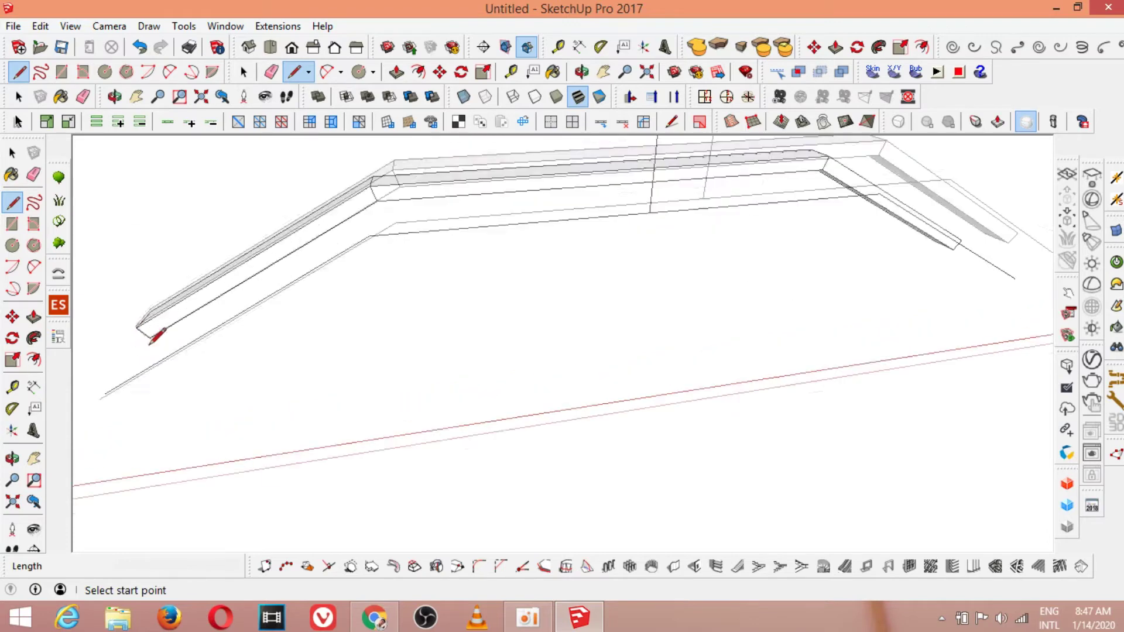
left_click(291, 47)
scroll(392, 321, "up", 5)
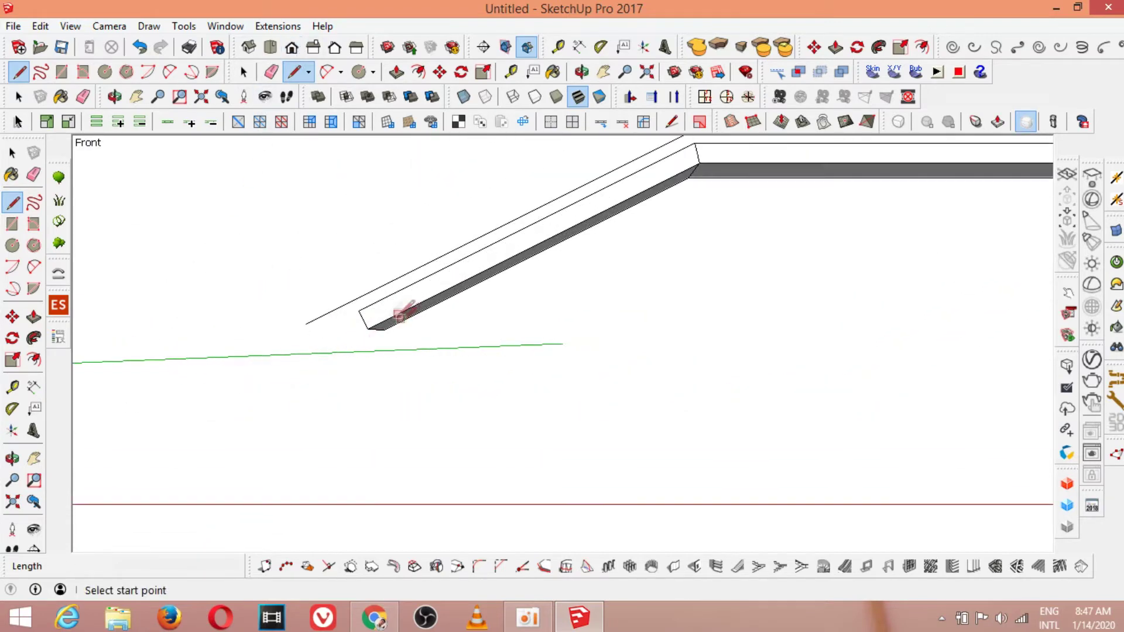
scroll(404, 321, "down", 3)
left_click(356, 319)
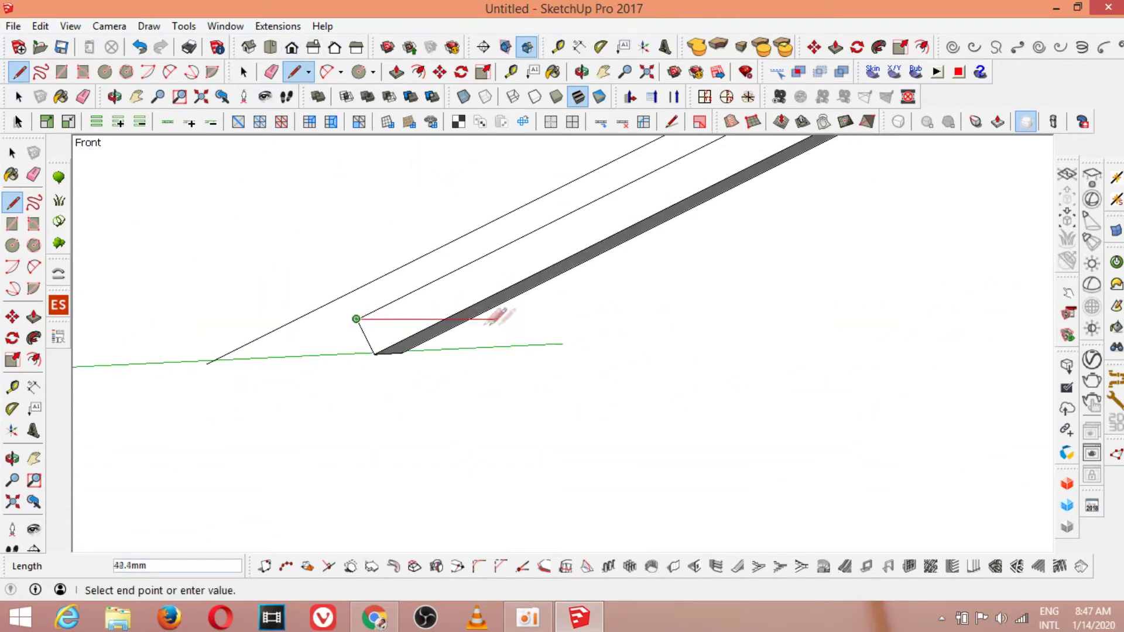
left_click(457, 319)
Draw a matching horizontal cut line from the right leg's upper end corner across its side face.
scroll(256, 337, "down", 3)
scroll(256, 338, "down", 3)
scroll(582, 341, "up", 6)
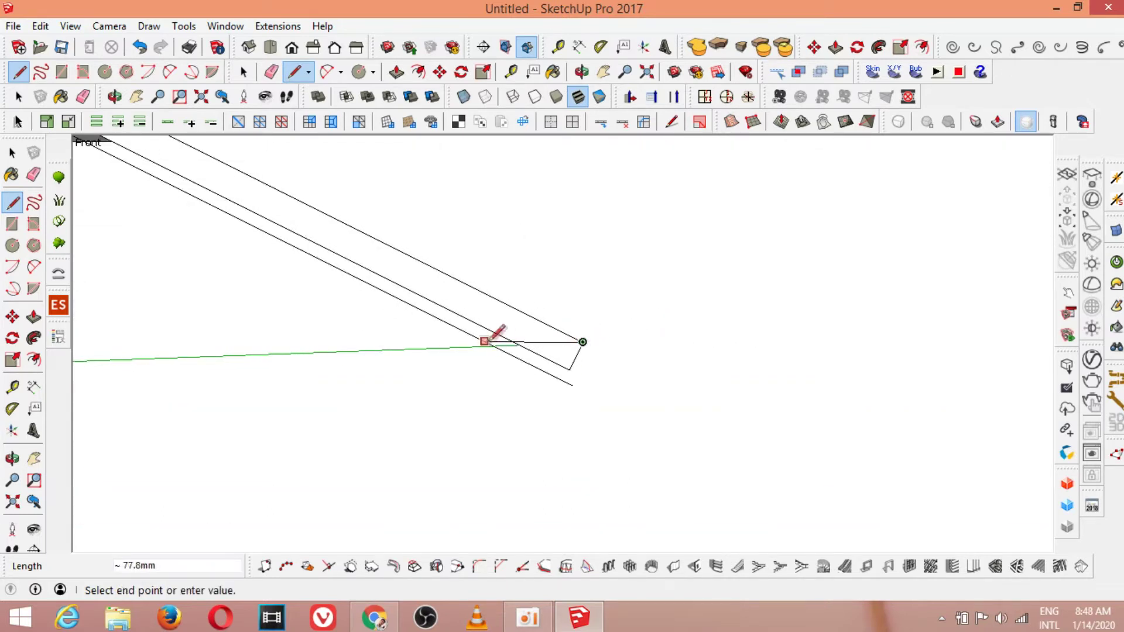
left_click(515, 335)
Push the triangular cut area at the right leg's end through the side wall and try pushing the lower wall strip.
scroll(732, 319, "down", 2)
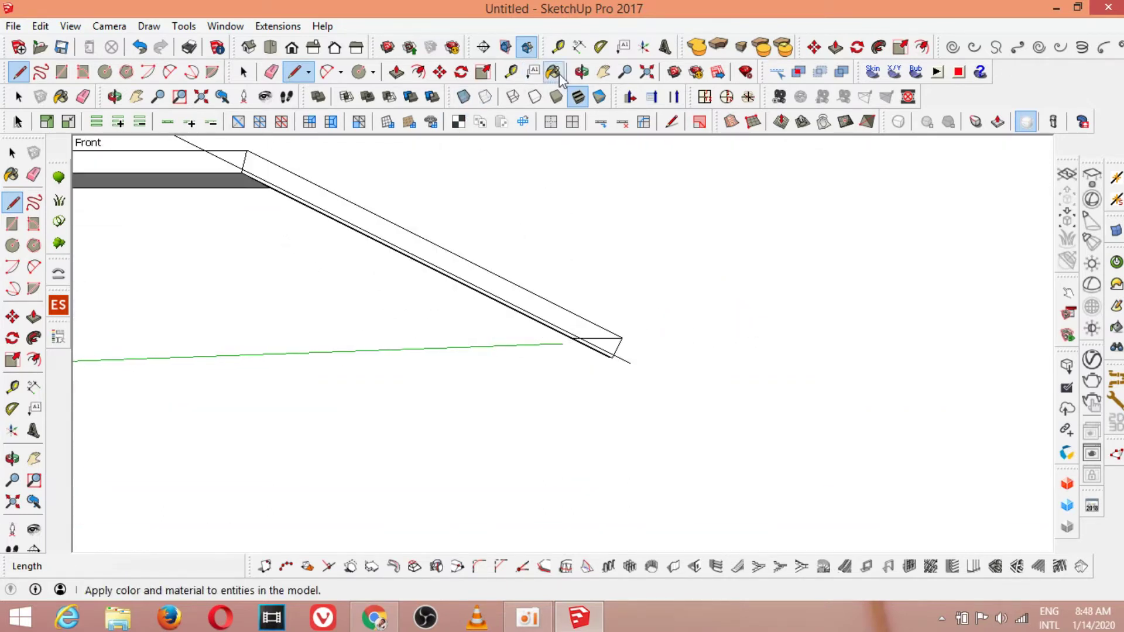
left_click(582, 71)
left_click_drag(627, 327, 590, 372)
scroll(590, 372, "down", 3)
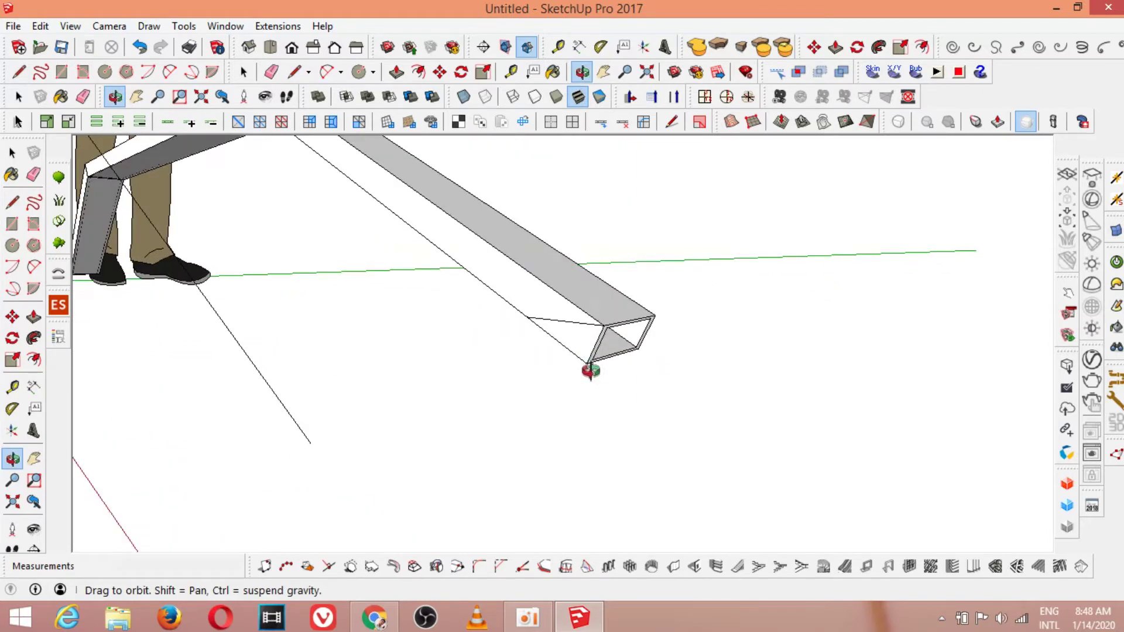
left_click(396, 71)
left_click_drag(561, 316, 592, 333)
scroll(584, 353, "up", 2)
left_click_drag(584, 375, 617, 370)
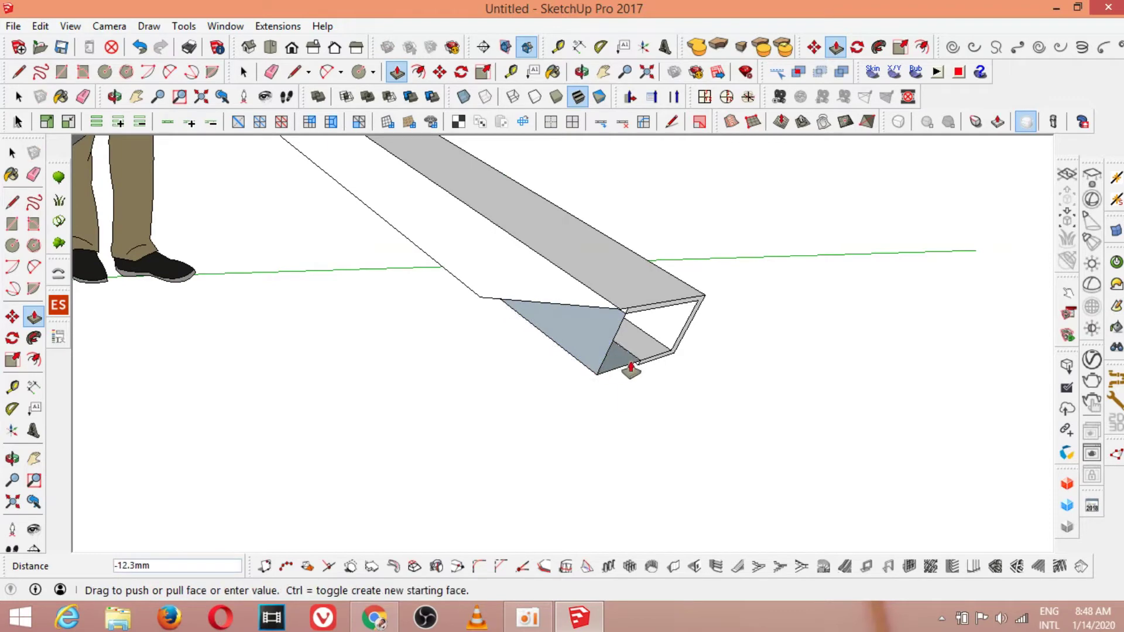
left_click(631, 368)
Push the exposed upper wall strip at the right leg's end 25 mm across the tube.
key("o")
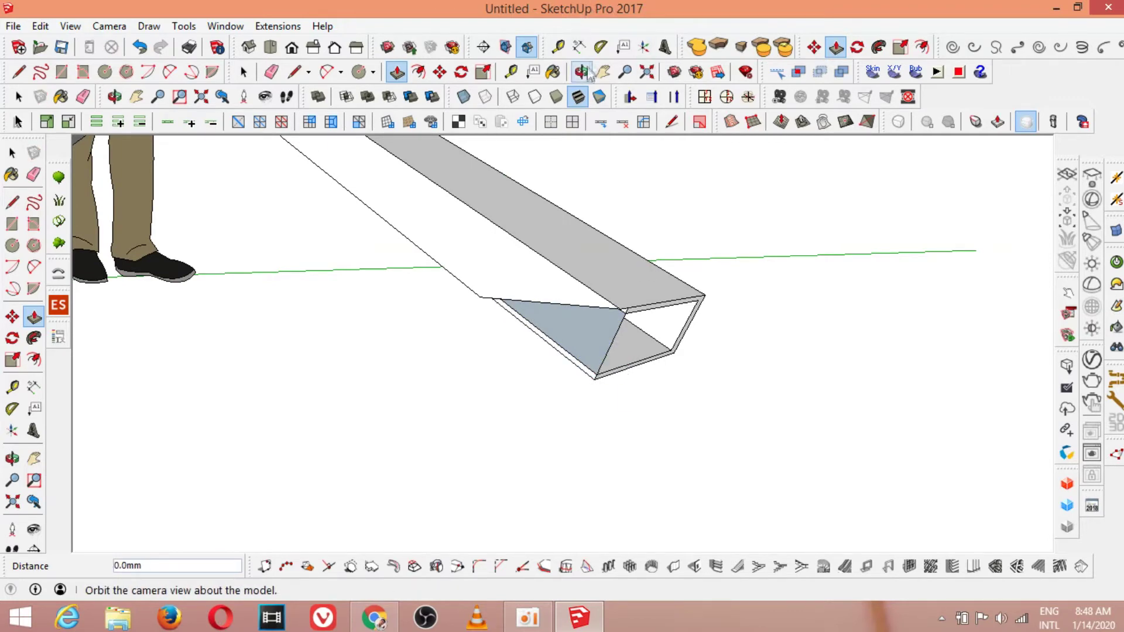
left_click_drag(607, 311, 351, 154)
key("p")
middle_click_drag(620, 319, 553, 273)
left_click(243, 72)
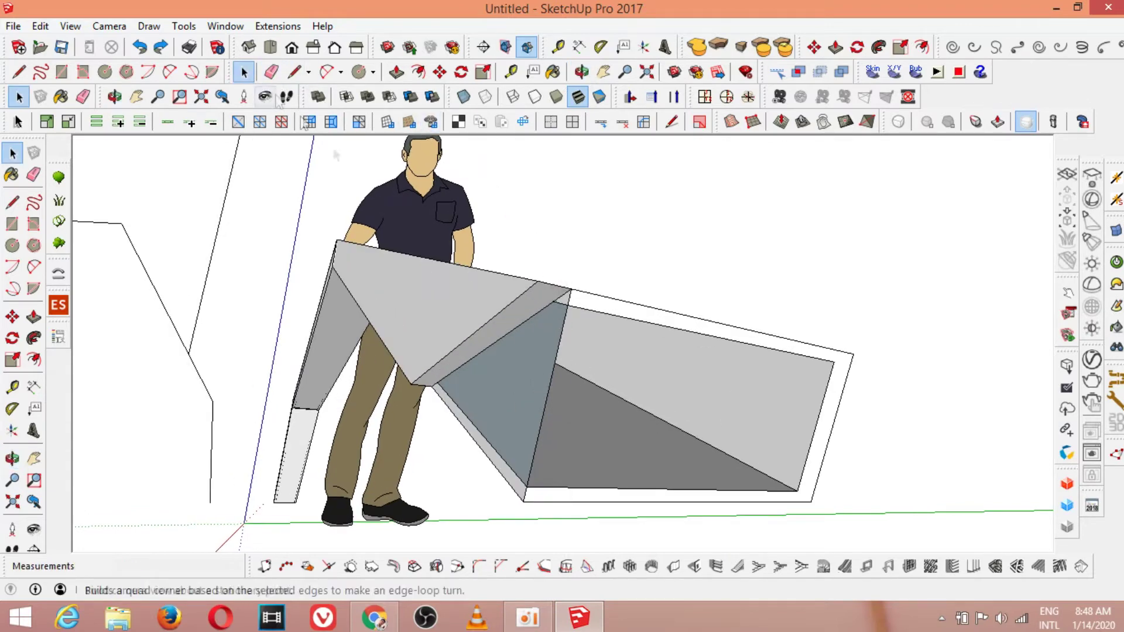
scroll(570, 301, "up", 3)
left_click(570, 301)
left_click(396, 71)
left_click(562, 302)
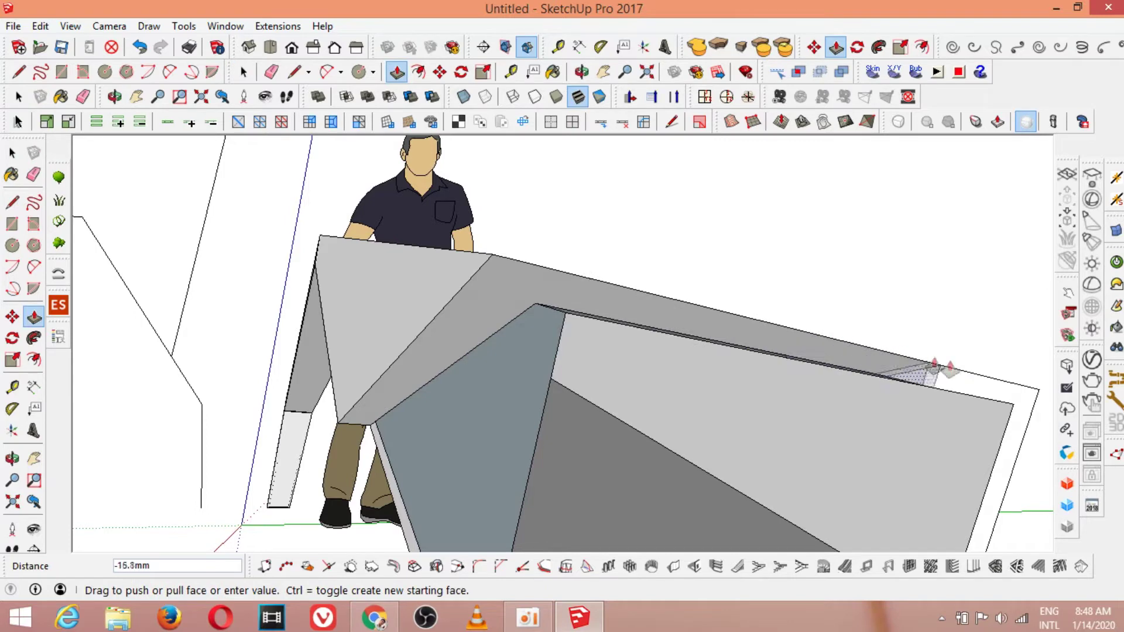
left_click(1048, 394)
Push the lower wall strip at the right leg's end across the tube and trim its remaining sliver.
scroll(597, 316, "down", 3)
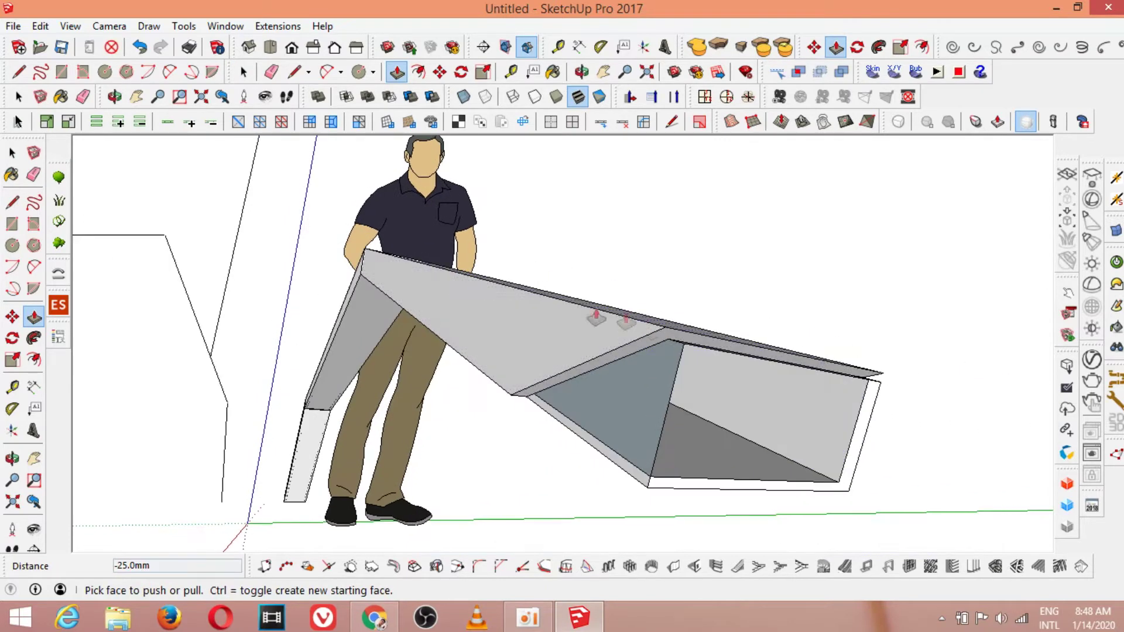
left_click(646, 486)
left_click(664, 492)
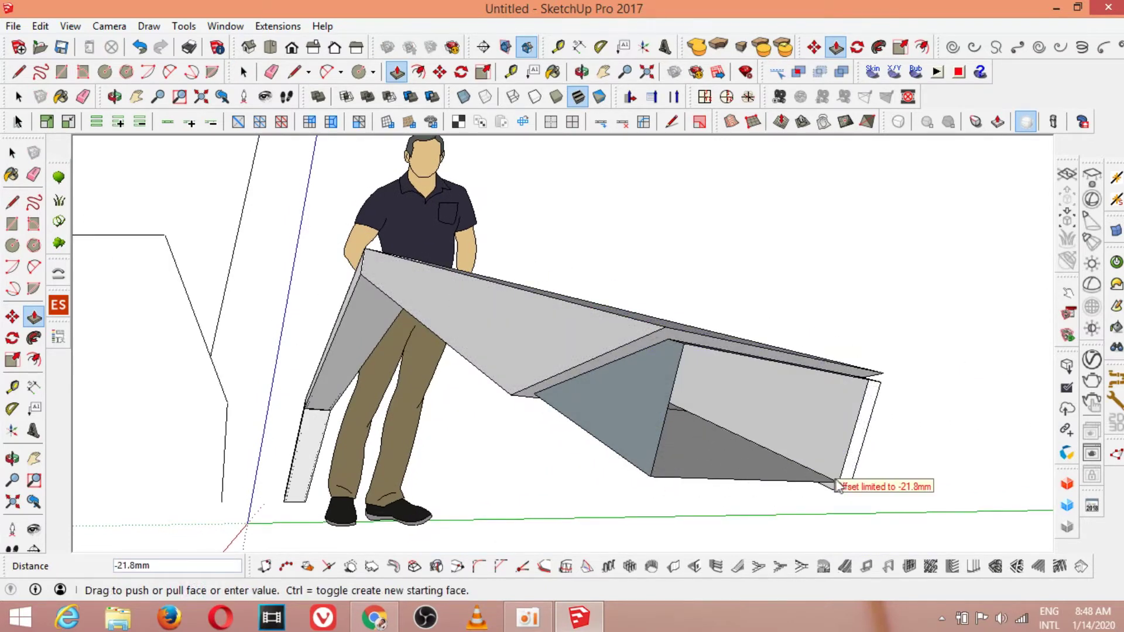
left_click(929, 470)
middle_click_drag(853, 476, 825, 484)
left_click_drag(826, 484, 848, 490)
left_click(865, 496)
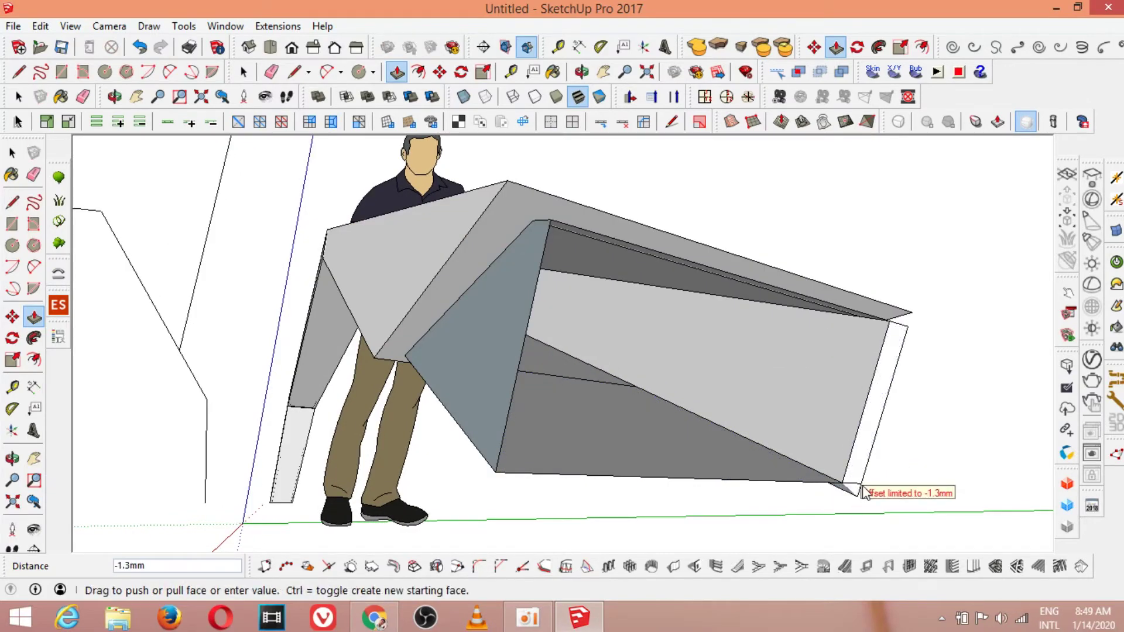
left_click(852, 489)
Draw the cut line across the opposite side face of the right leg's end.
left_click(582, 72)
mouse_move(577, 304)
left_mouse_down()
mouse_move(565, 344)
mouse_move(397, 382)
mouse_move(652, 381)
mouse_move(632, 284)
mouse_move(565, 316)
left_mouse_up()
left_click(295, 72)
left_click(582, 263)
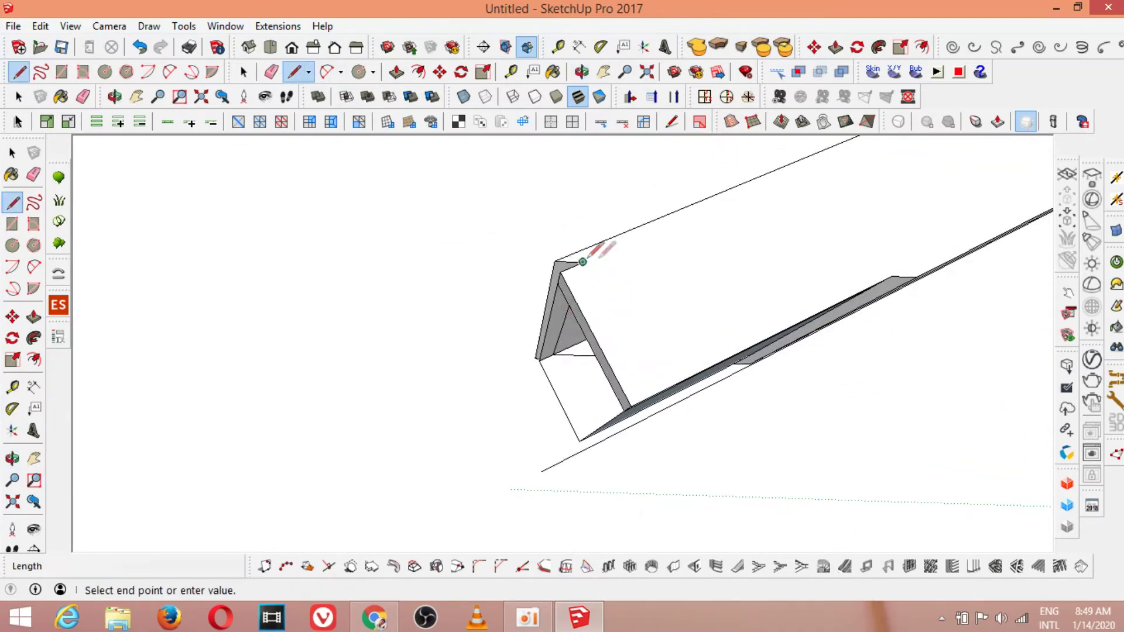
left_click(910, 277)
Push the triangular area below the cut line on the right leg's opposite side 2 mm through the wall.
left_click(583, 71)
left_click_drag(609, 314, 615, 233)
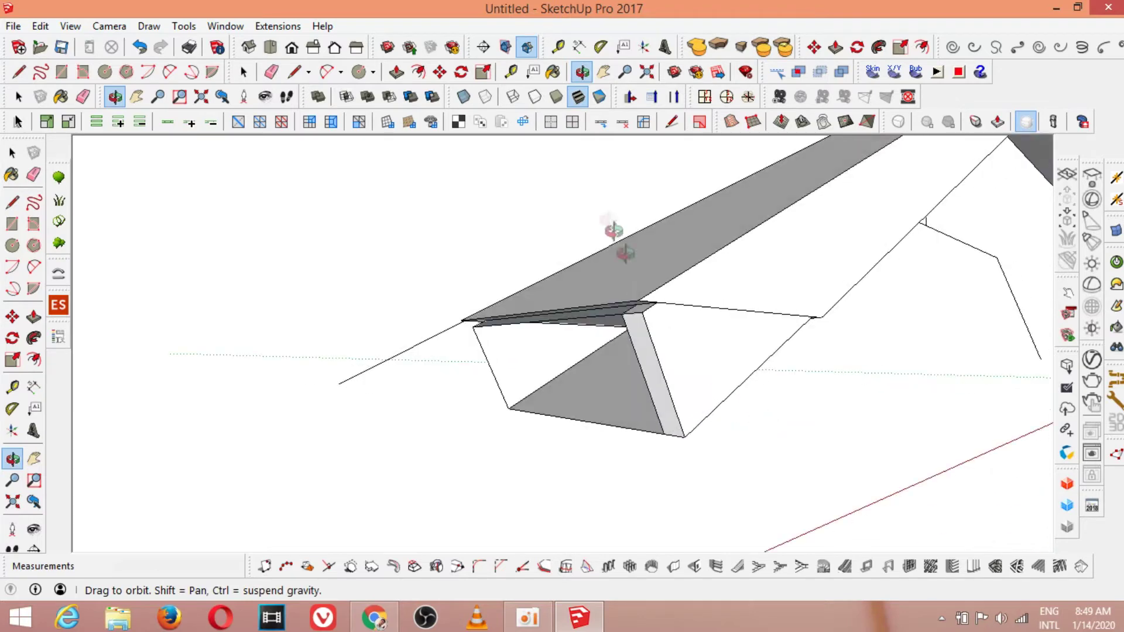
left_click(397, 72)
left_click(683, 369)
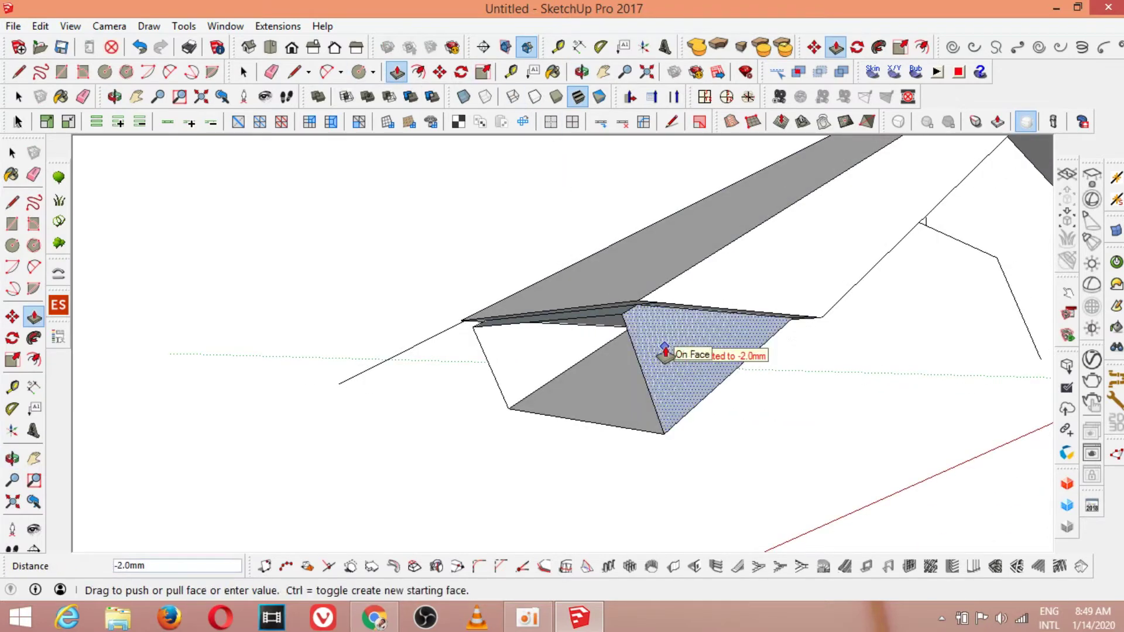
left_click(647, 357)
Delete the leftover faces and edges protruding below the cut at the right leg's end.
left_click(581, 77)
left_click_drag(586, 316, 590, 279)
key("space")
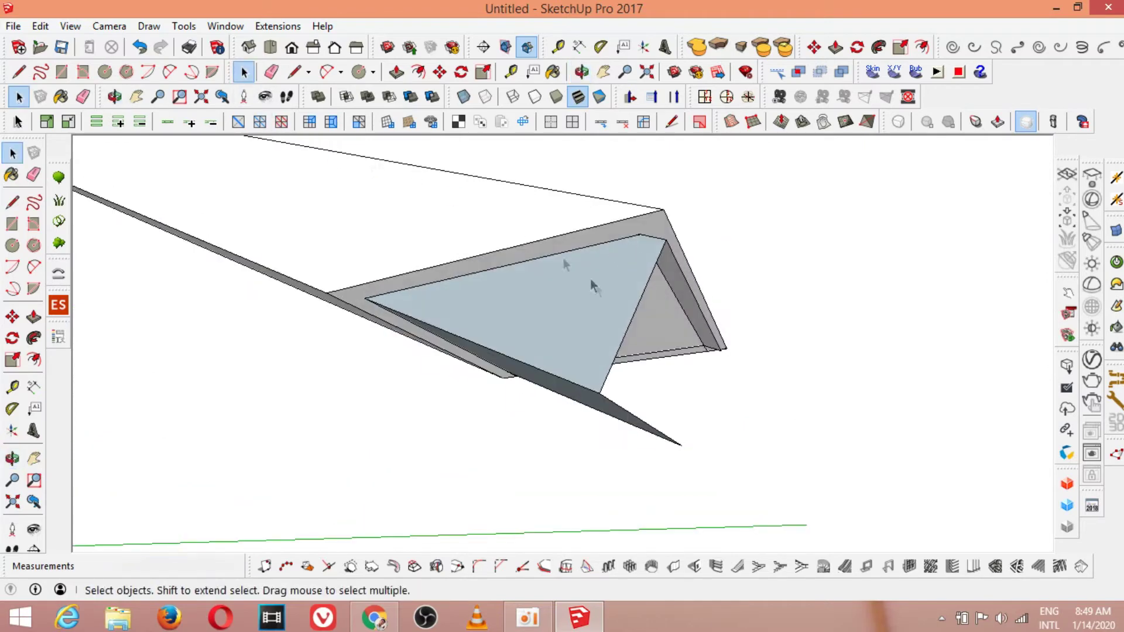
key("Delete")
left_click(668, 249)
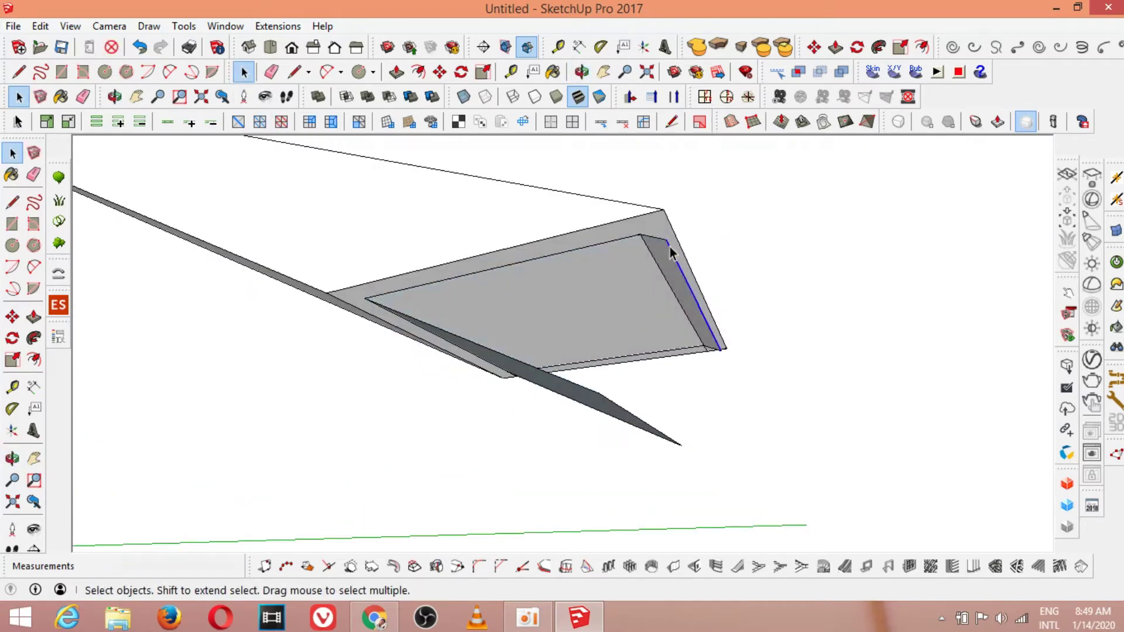
key("Delete")
left_click(662, 238)
key("Delete")
left_click(716, 349)
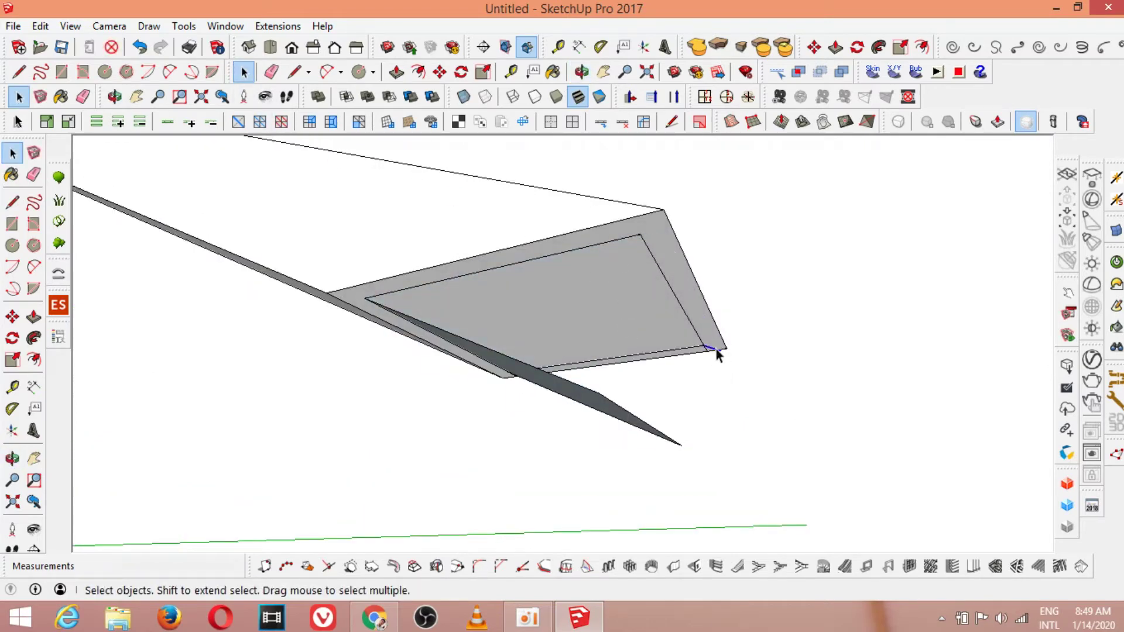
left_click(609, 408)
key("Delete")
left_click(594, 410)
key("Delete")
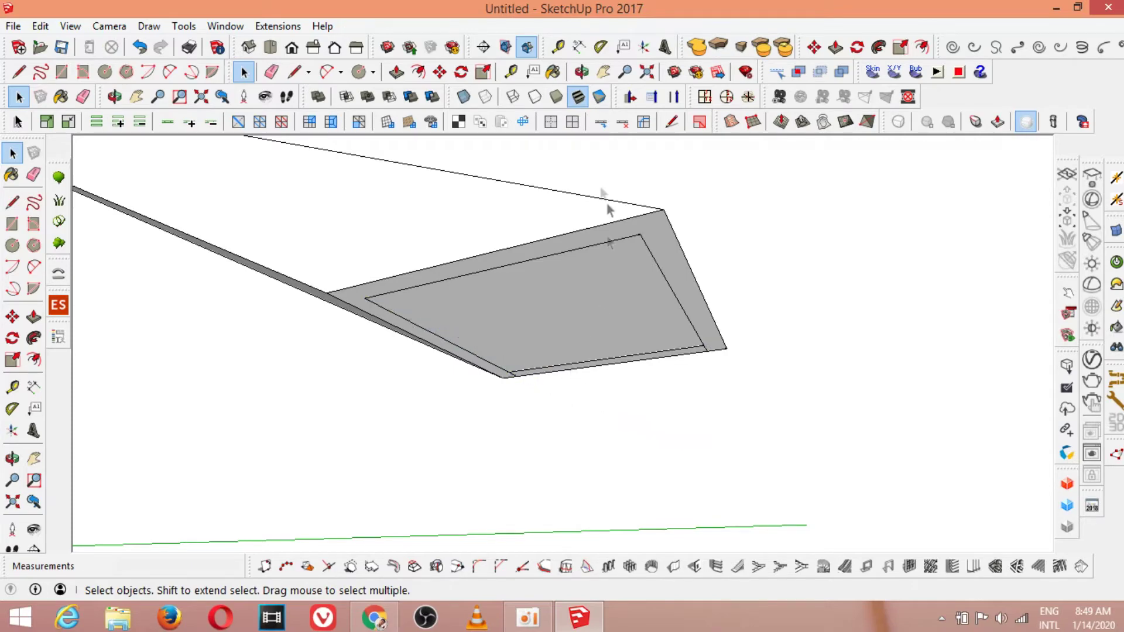
Push the triangular cut area at the left leg's end 2 mm through the side wall.
key("o")
left_click_drag(584, 271, 326, 170)
key("space")
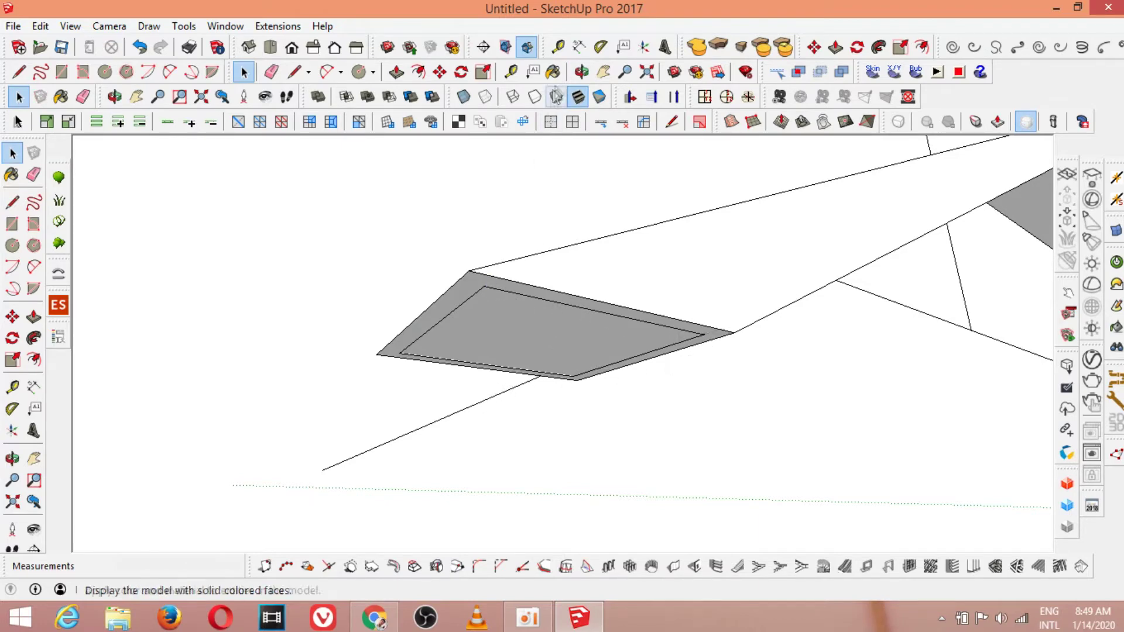
key("o")
left_click_drag(673, 381, 430, 381)
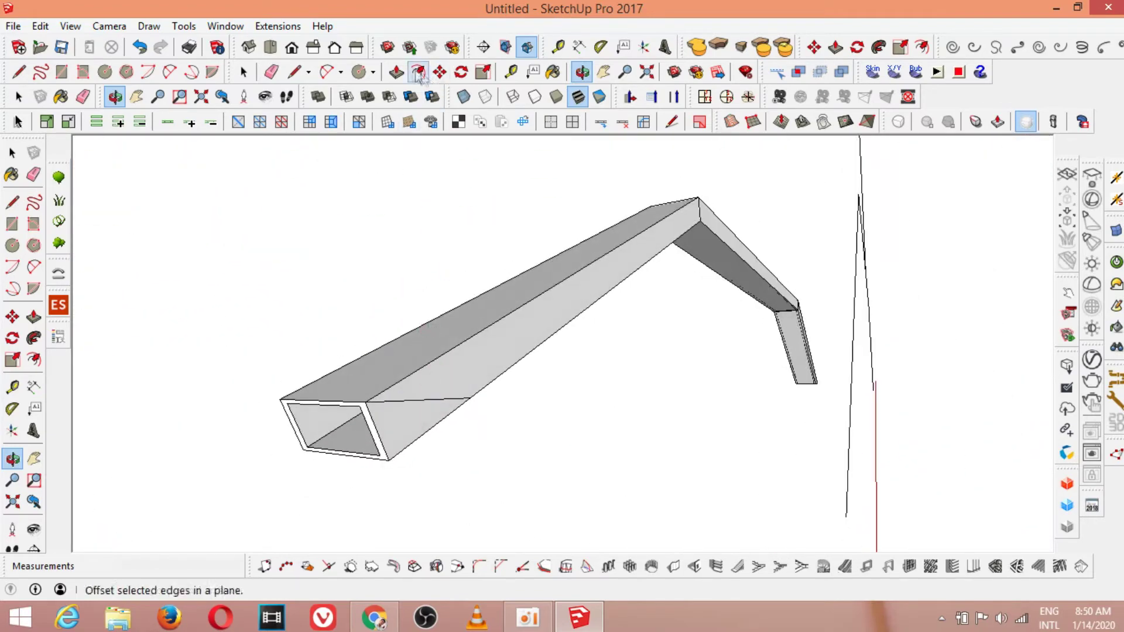
left_click(397, 71)
left_click(394, 437)
scroll(363, 407, "up", 3)
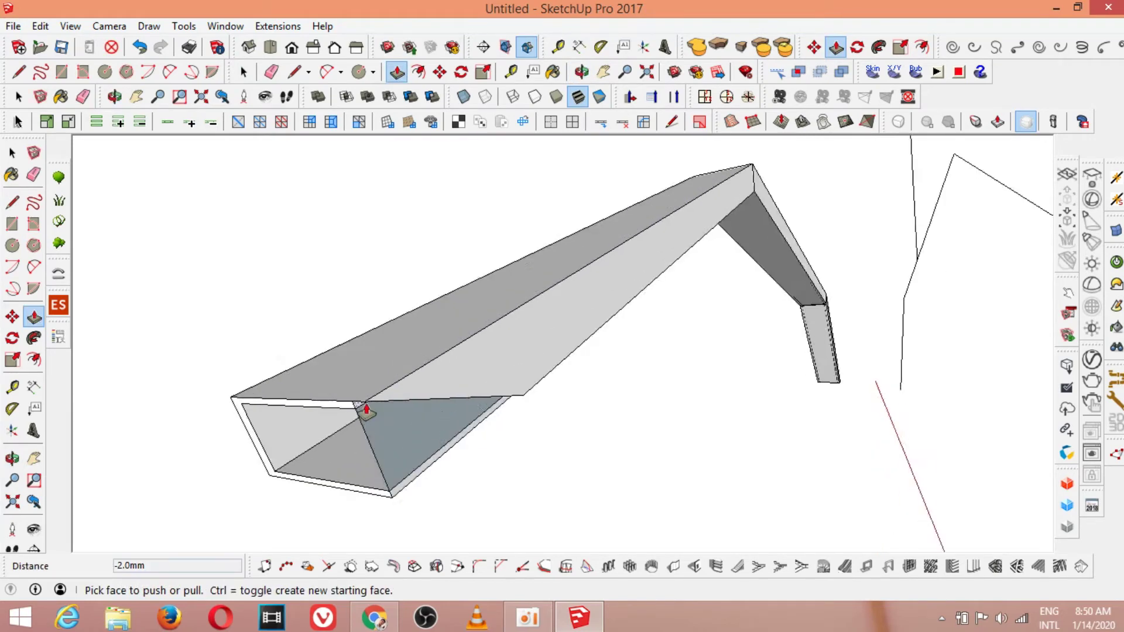
Push the left leg's exposed upper wall strip across the tube and its lower wall strip 23 mm.
left_click(354, 411)
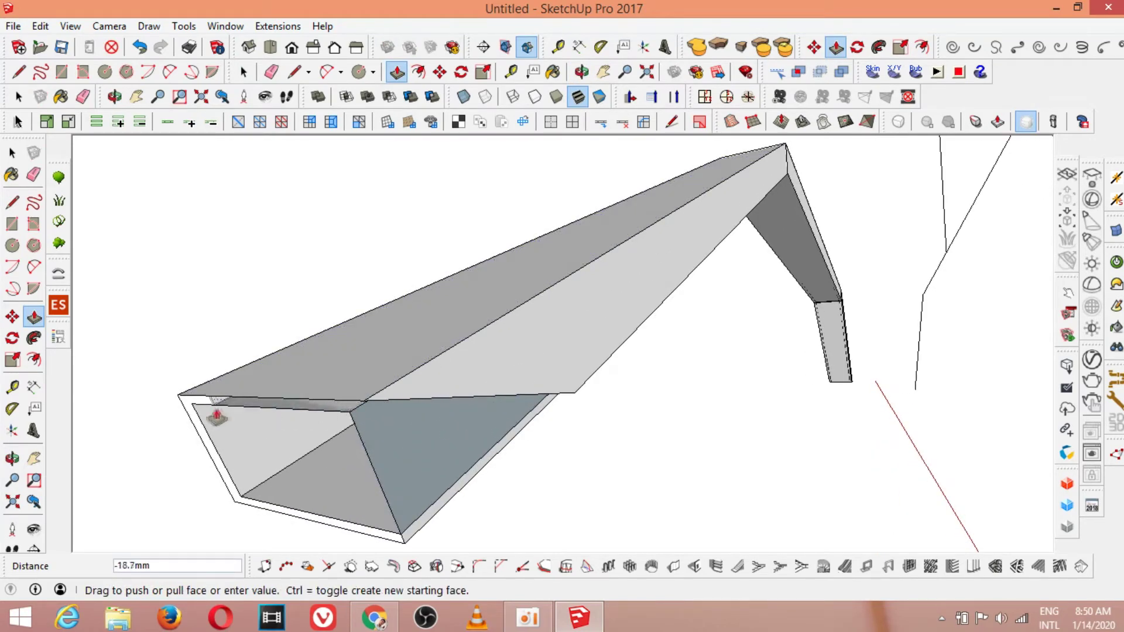
left_click(184, 412)
left_click(415, 534)
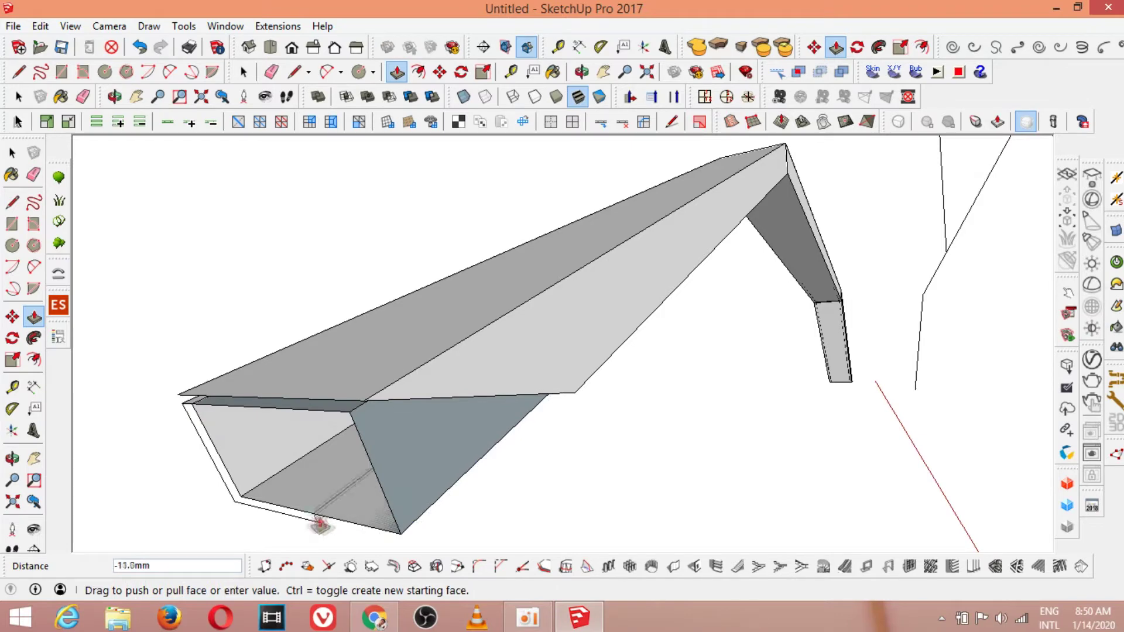
left_click(246, 509)
middle_click_drag(246, 509, 326, 523)
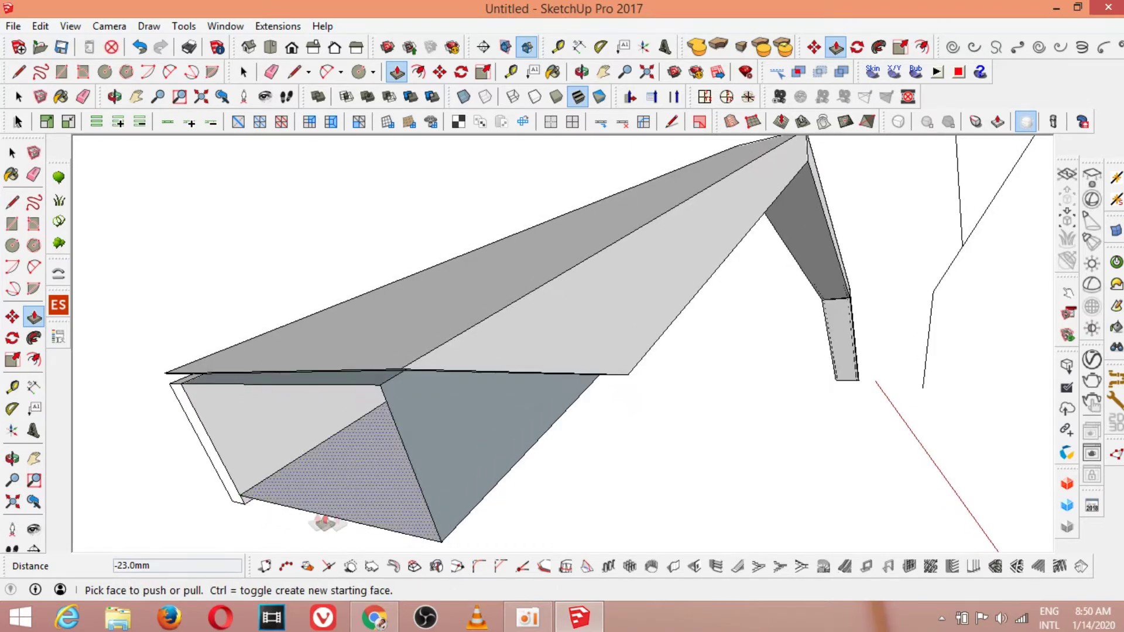
Push the narrow outer wall remnant at the left leg's end 2 mm inward.
left_click(581, 71)
left_click_drag(384, 336, 439, 234)
left_click(397, 74)
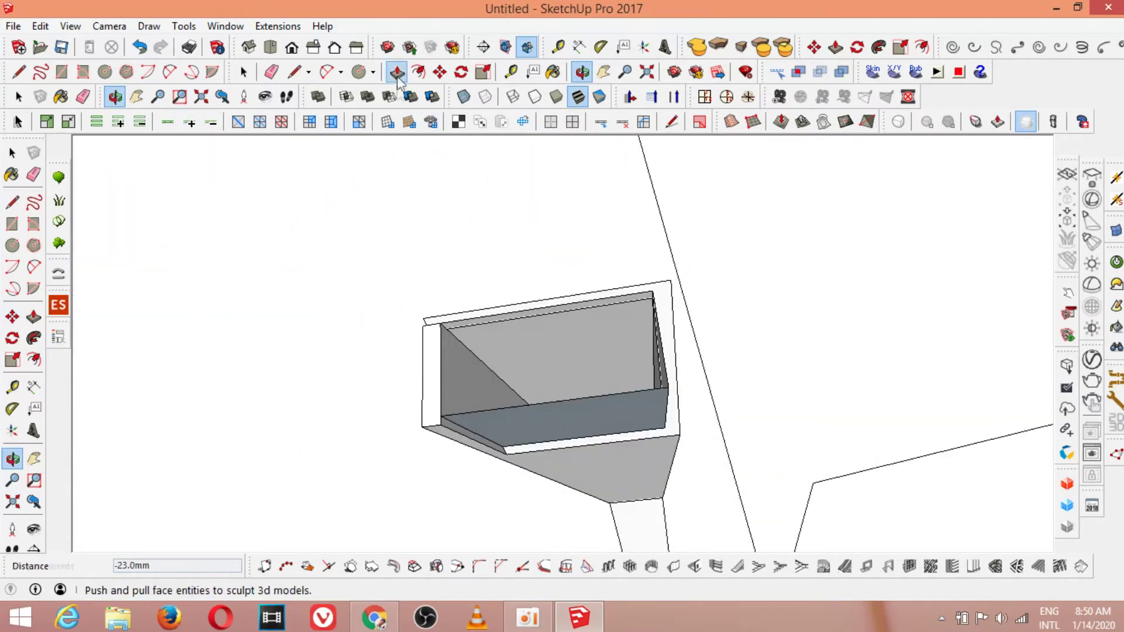
left_click(450, 432)
left_click(424, 436)
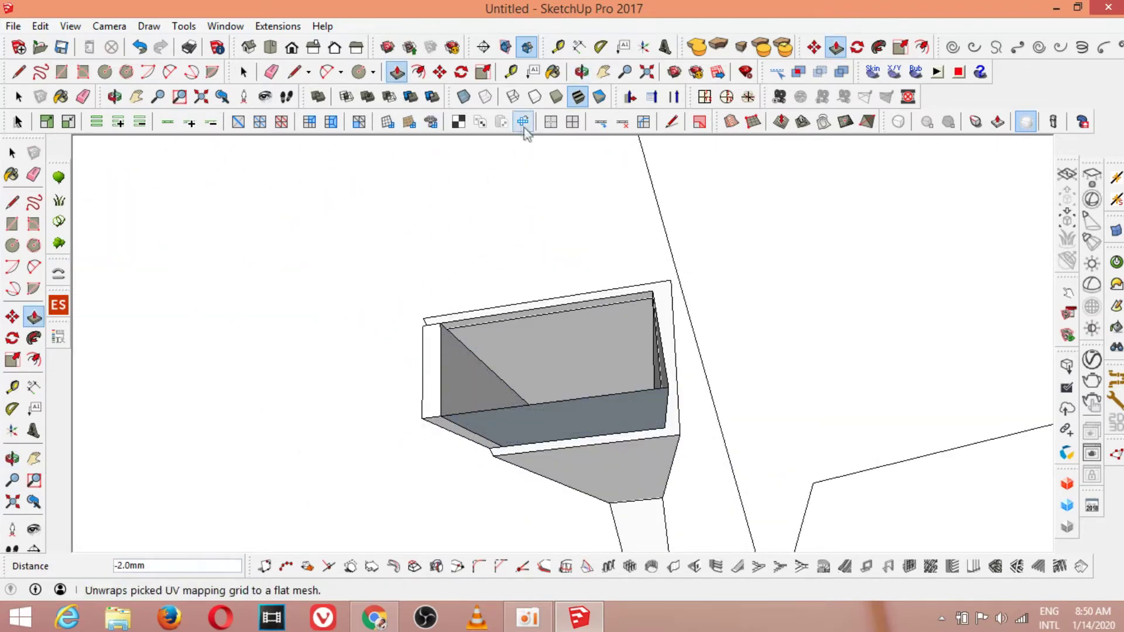
Draw the cut line across the left leg's opposite side wall and push the area below it 2 mm through.
left_click(581, 71)
left_click_drag(614, 351, 536, 380)
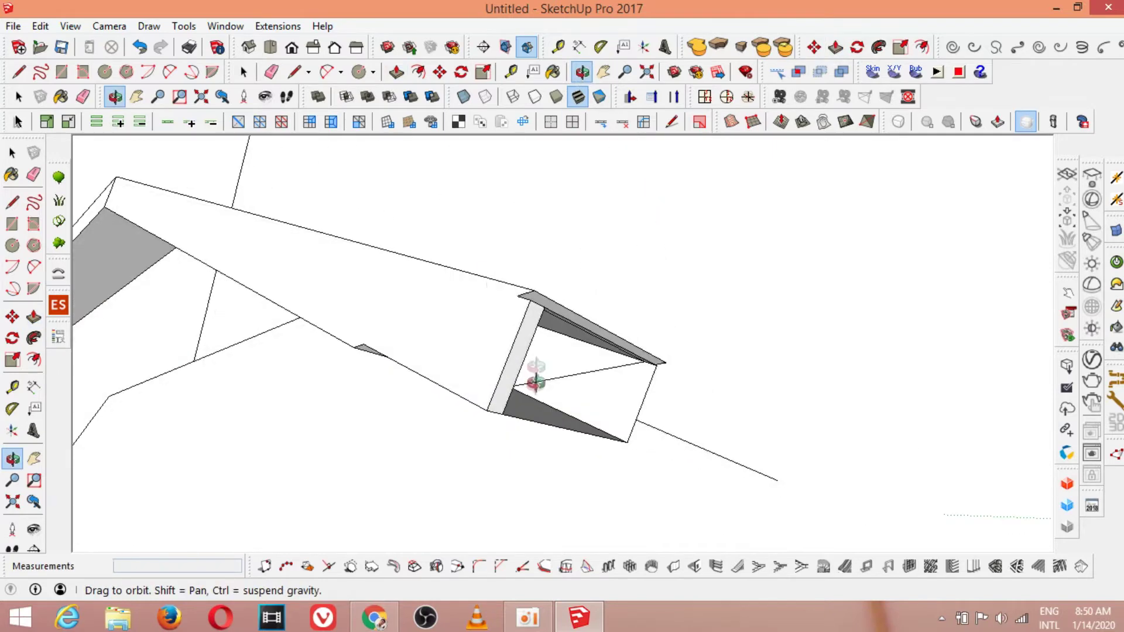
left_click(294, 71)
left_click(519, 295)
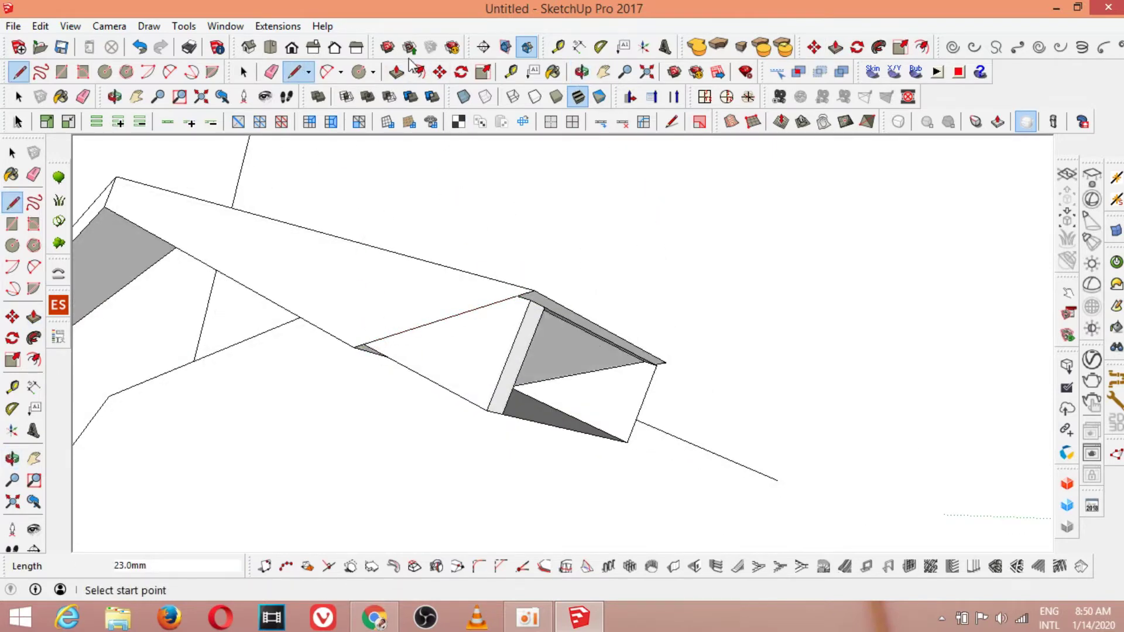
left_click(396, 71)
left_click(508, 329)
left_click(492, 367)
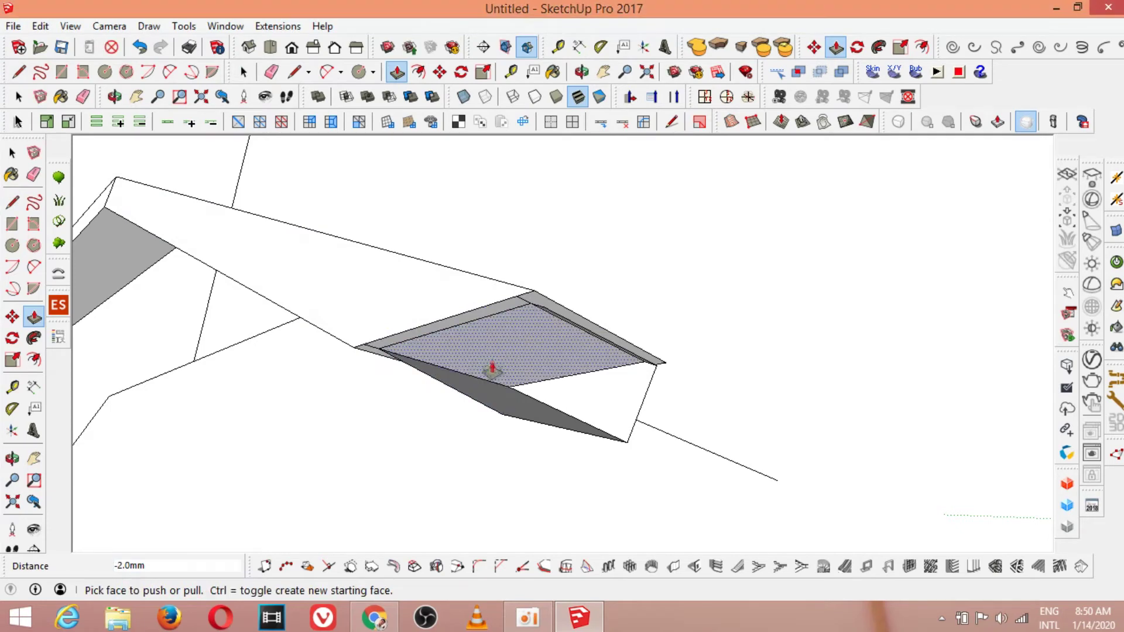
Delete the leftover edges and faces protruding below the cut at the left leg's end.
left_click(244, 71)
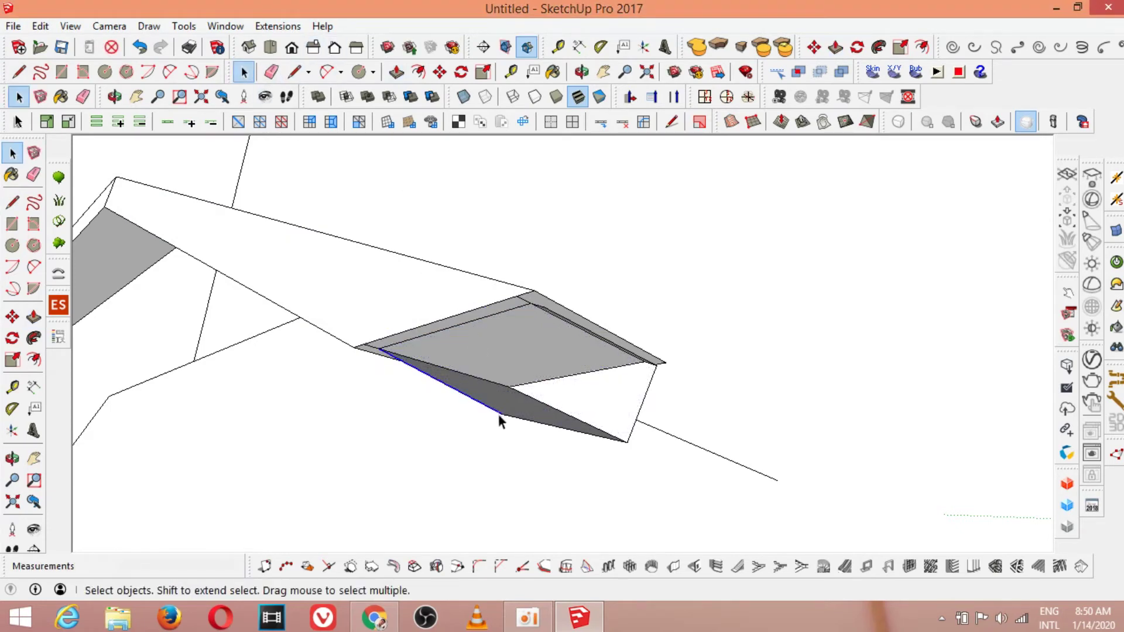
key("Delete")
left_click(502, 413)
key("Delete")
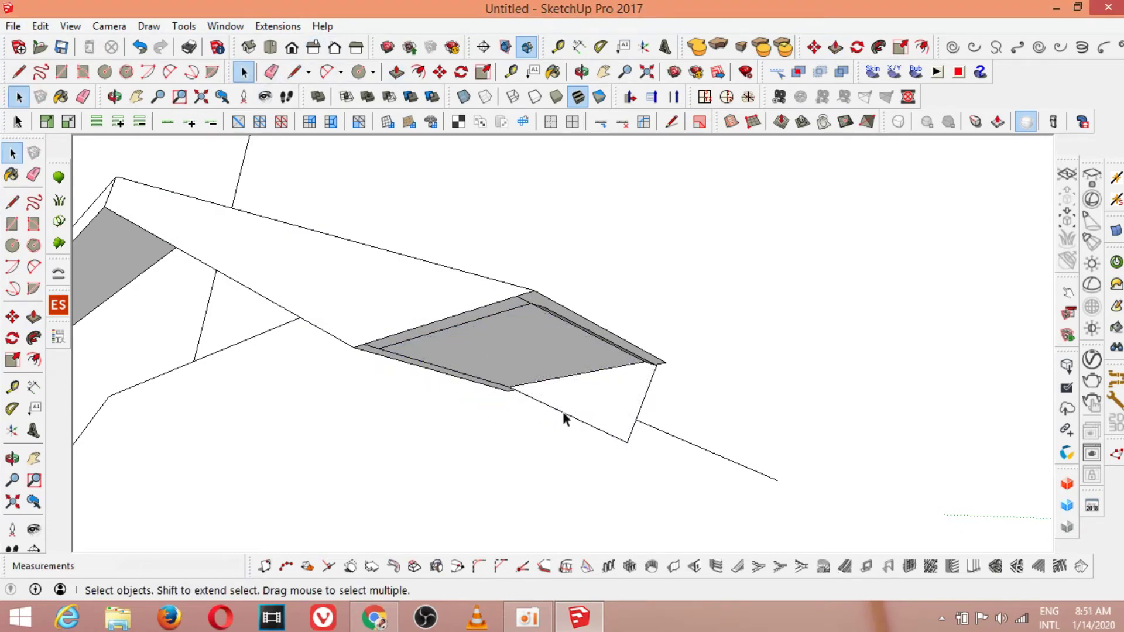
left_click(563, 415)
key("Delete")
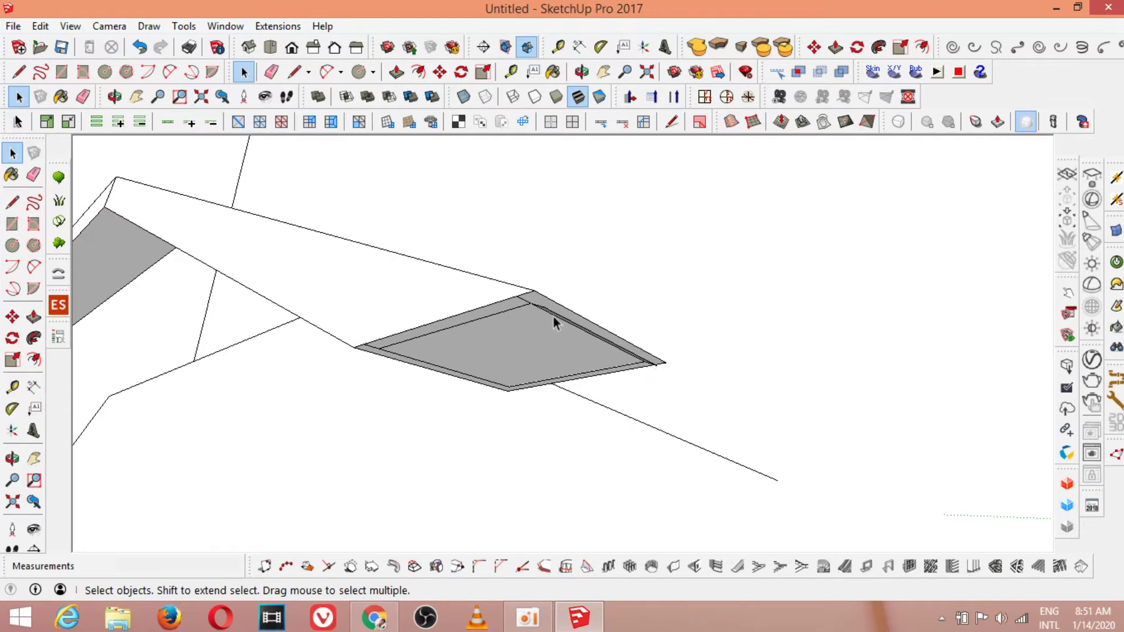
Delete the stray edge remaining at the rim of the left leg's trimmed end.
scroll(554, 317, "up", 3)
left_click(581, 71)
left_click_drag(530, 234, 237, 171)
key("space")
left_click(390, 378)
key("Delete")
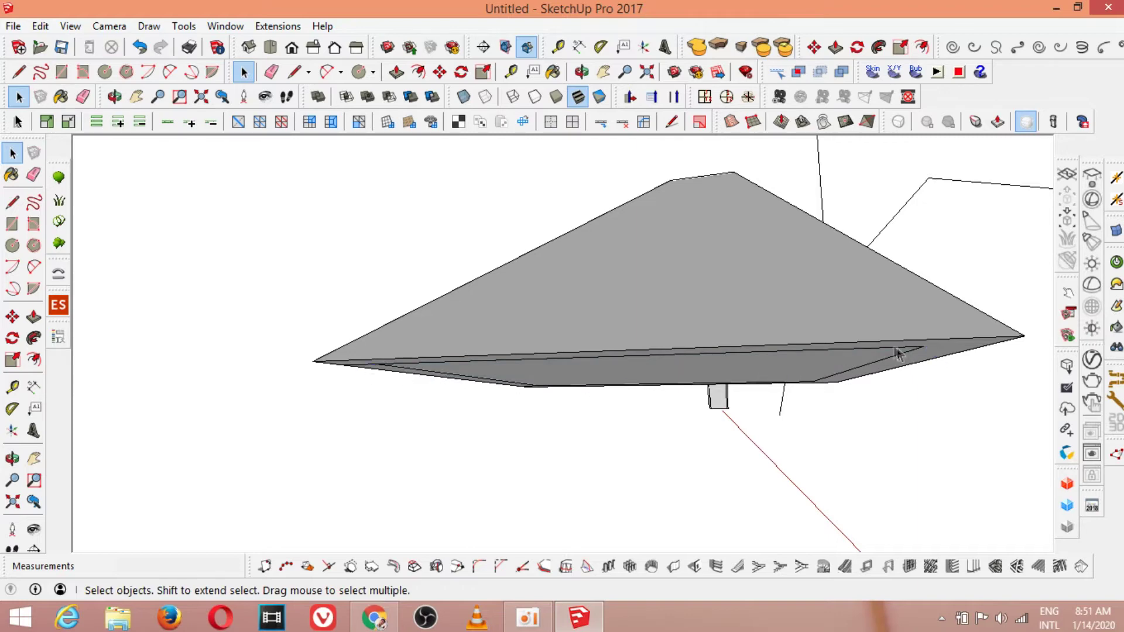
Check the left leg's trimmed end and make the whole base tube a group.
left_click(581, 72)
left_click_drag(527, 246, 574, 219)
key("space")
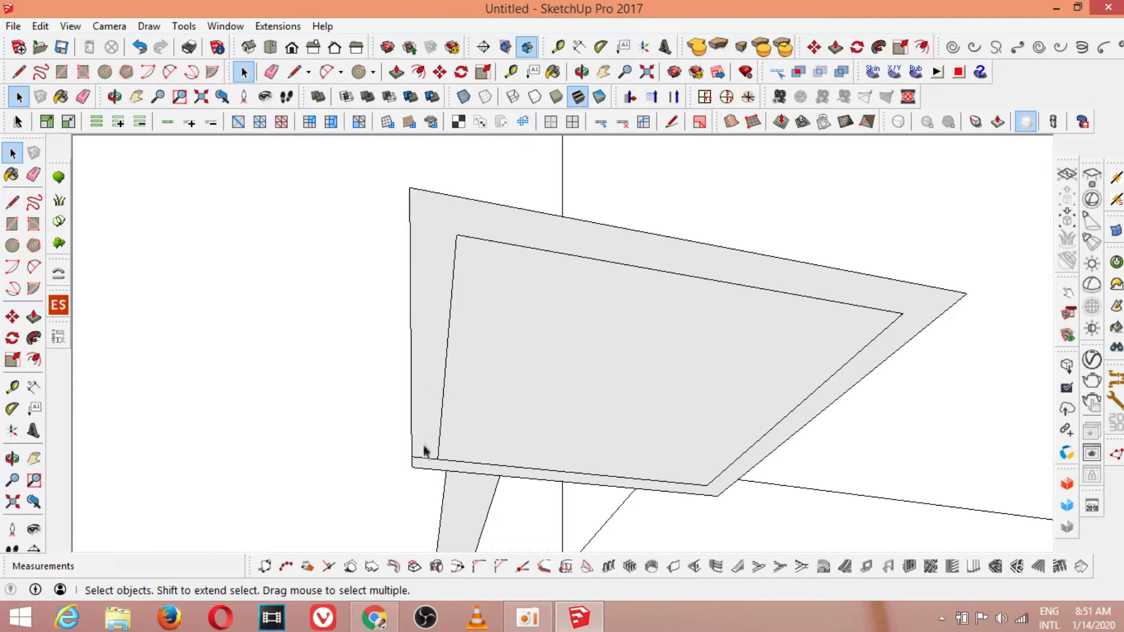
key("o")
left_click_drag(567, 171, 364, 158)
key("space")
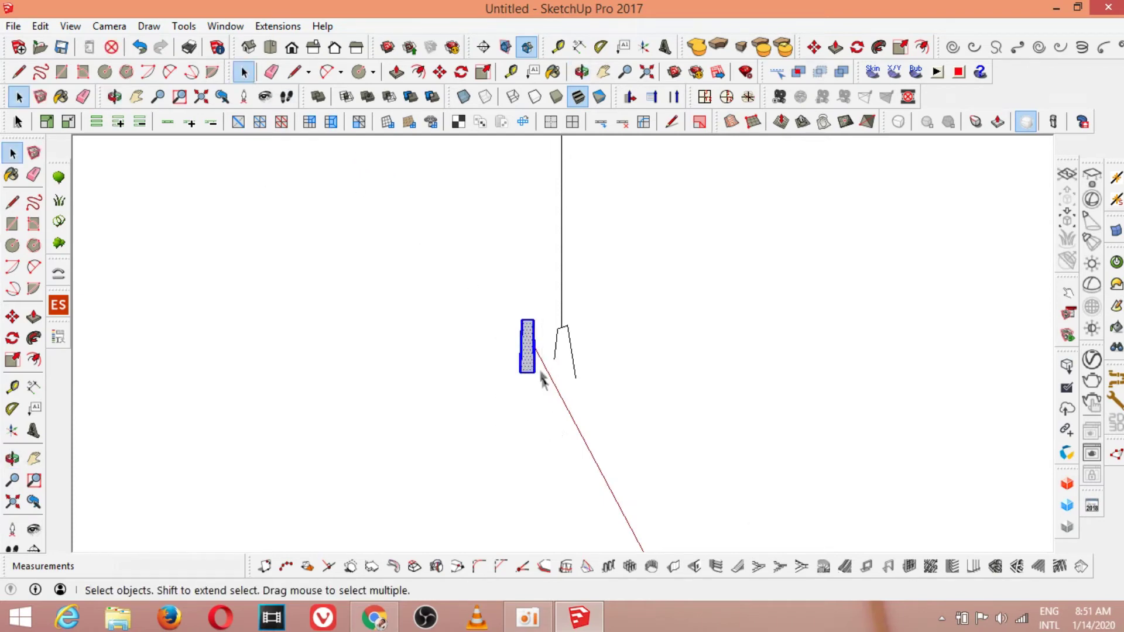
right_click(527, 351)
mouse_move(533, 350)
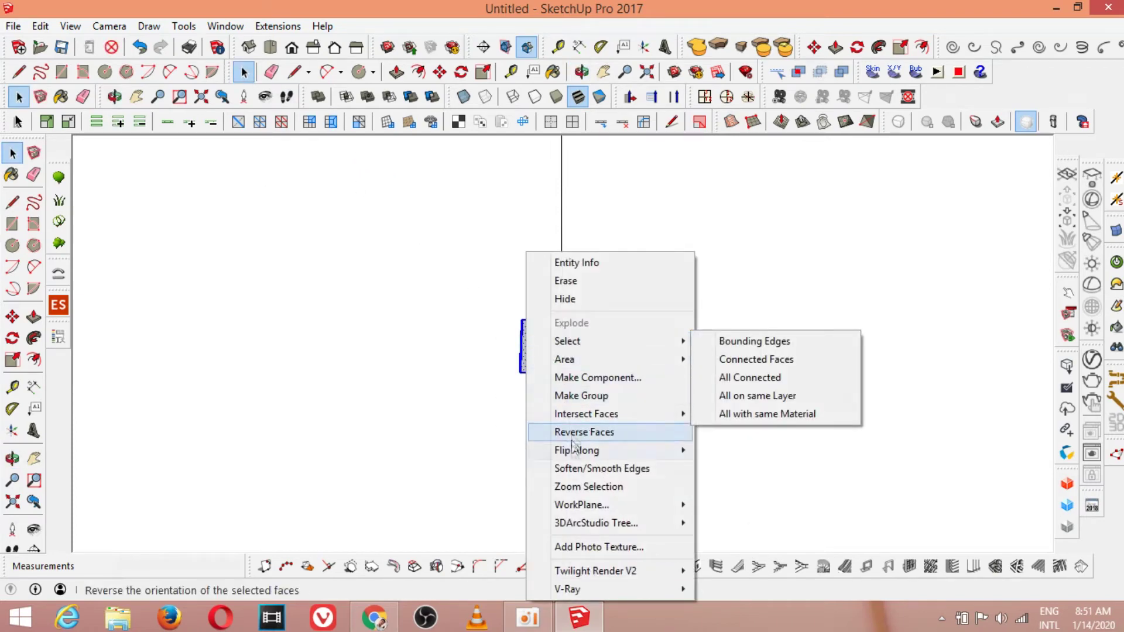
left_click(582, 395)
left_click(653, 367)
Draw a 27 mm square centred on the base tube's flat middle section and remove its dividing centre line.
left_click(581, 72)
mouse_move(546, 319)
left_mouse_down()
mouse_move(306, 441)
mouse_move(540, 359)
mouse_move(546, 314)
left_mouse_up()
scroll(547, 314, "up", 5)
left_click(293, 72)
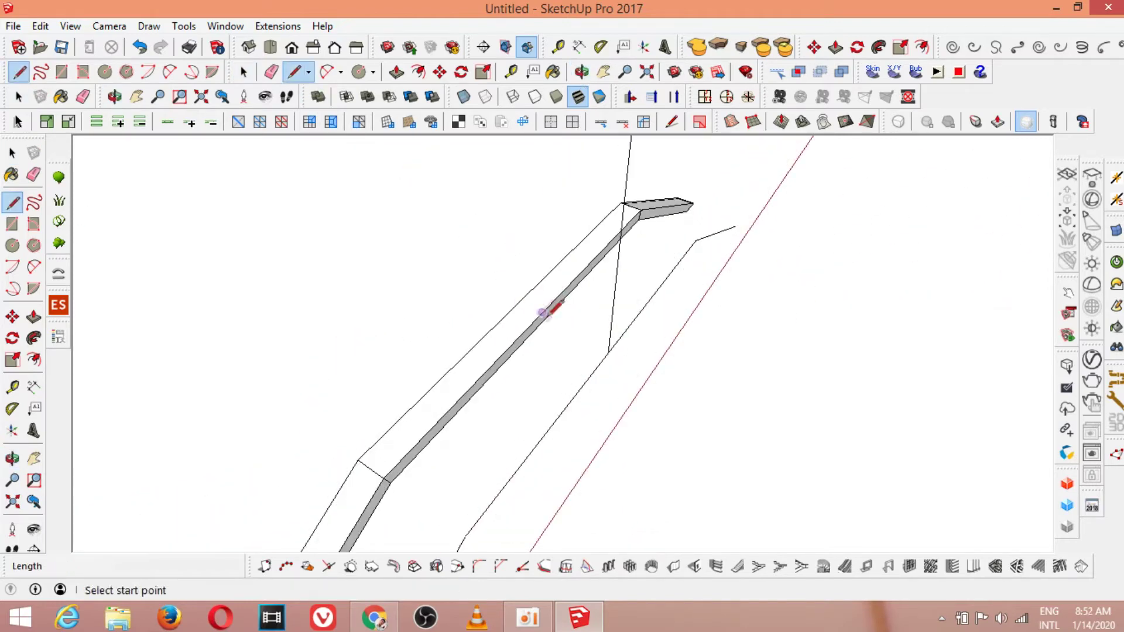
left_click(621, 203)
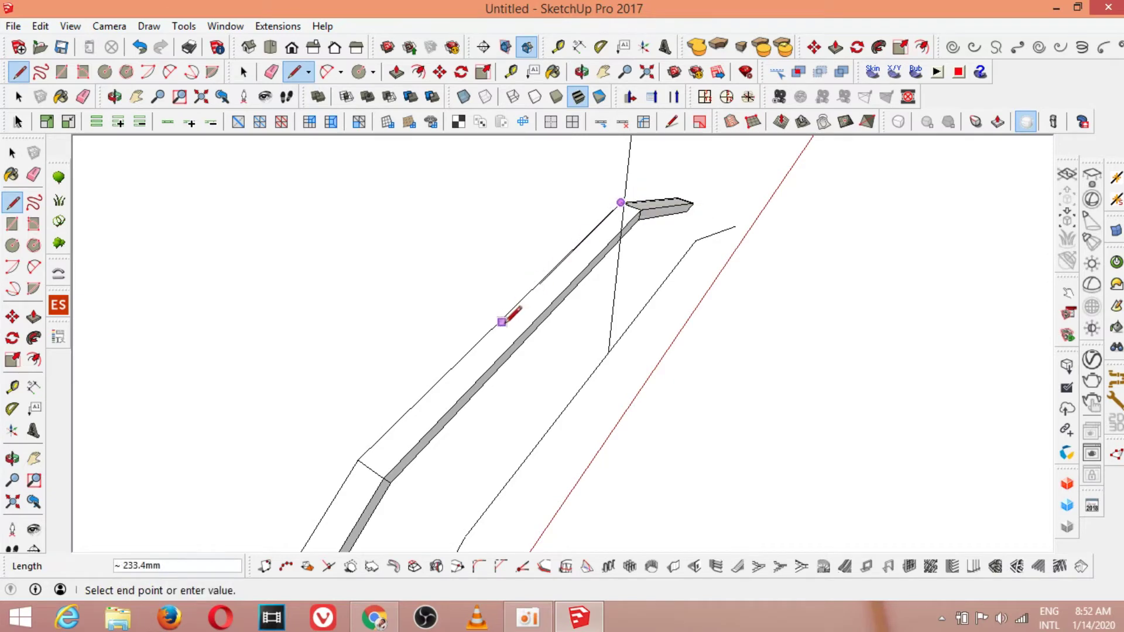
scroll(549, 307, "up", 3)
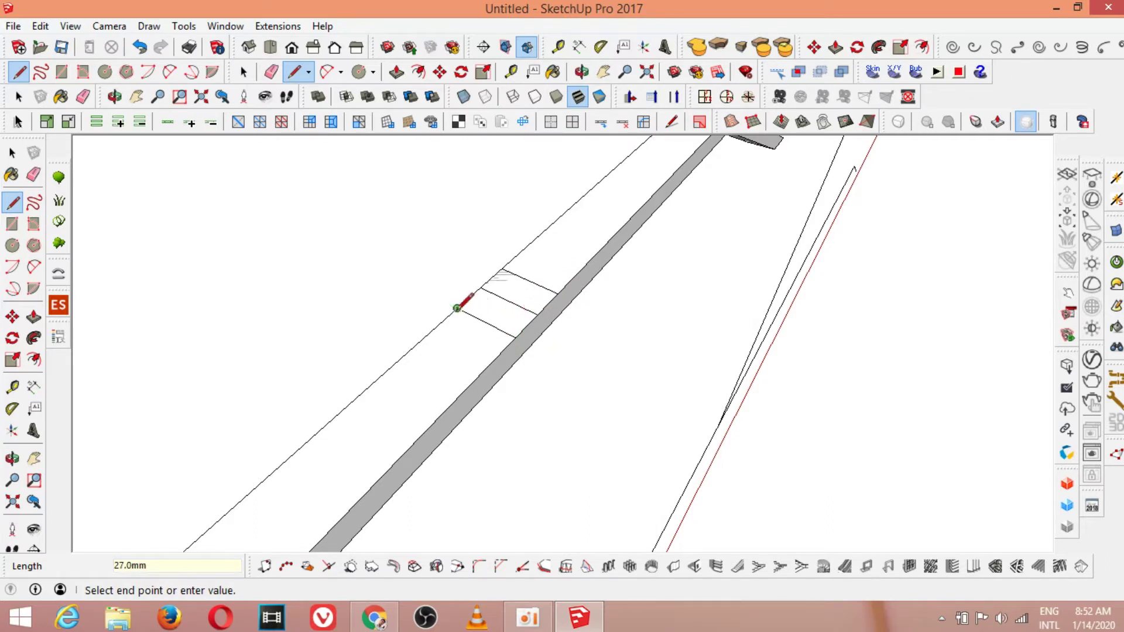
left_click(480, 287)
left_click(244, 71)
left_click(505, 301)
left_click(523, 316)
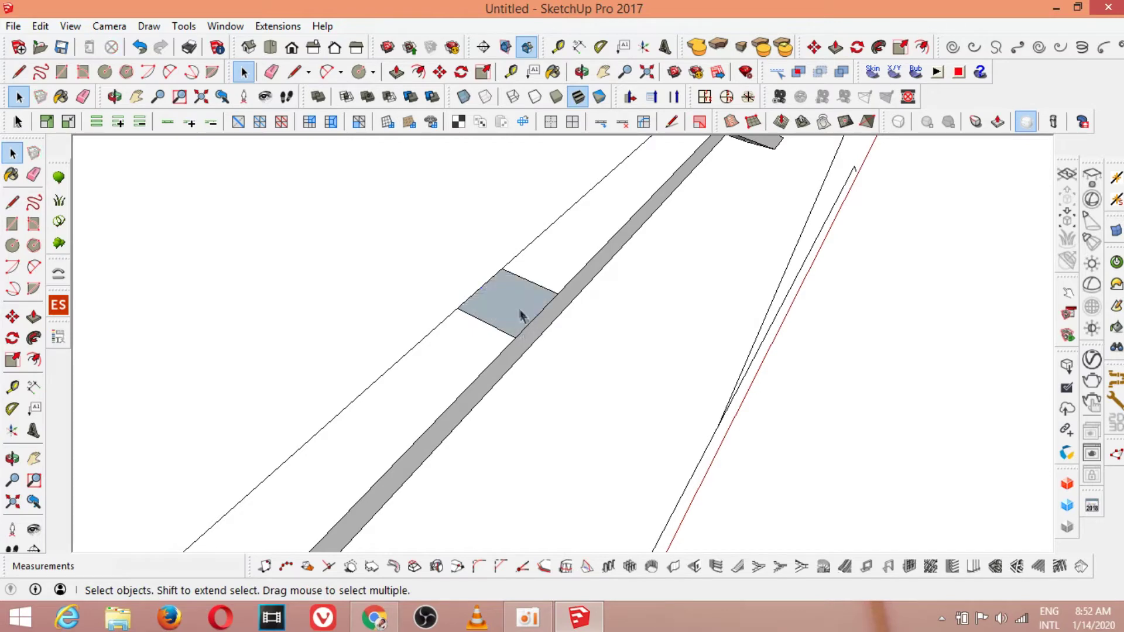
Offset the outline of the square on the base tube 2 mm inward.
left_click(418, 71)
left_click(479, 318)
type("2")
key("Return")
Extrude the square's 2 mm border ring 1200 mm upward as the hollow upright.
key("space")
scroll(472, 306, "up", 3)
left_click(396, 72)
left_click(472, 321)
scroll(473, 322, "down", 3)
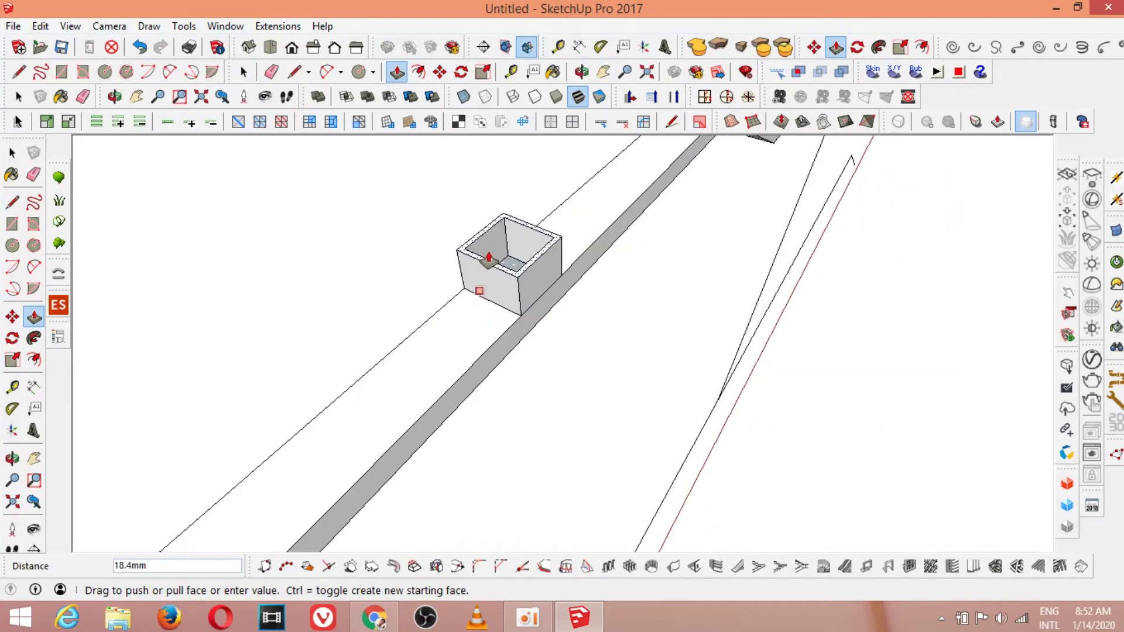
key("Return")
scroll(475, 319, "down", 5)
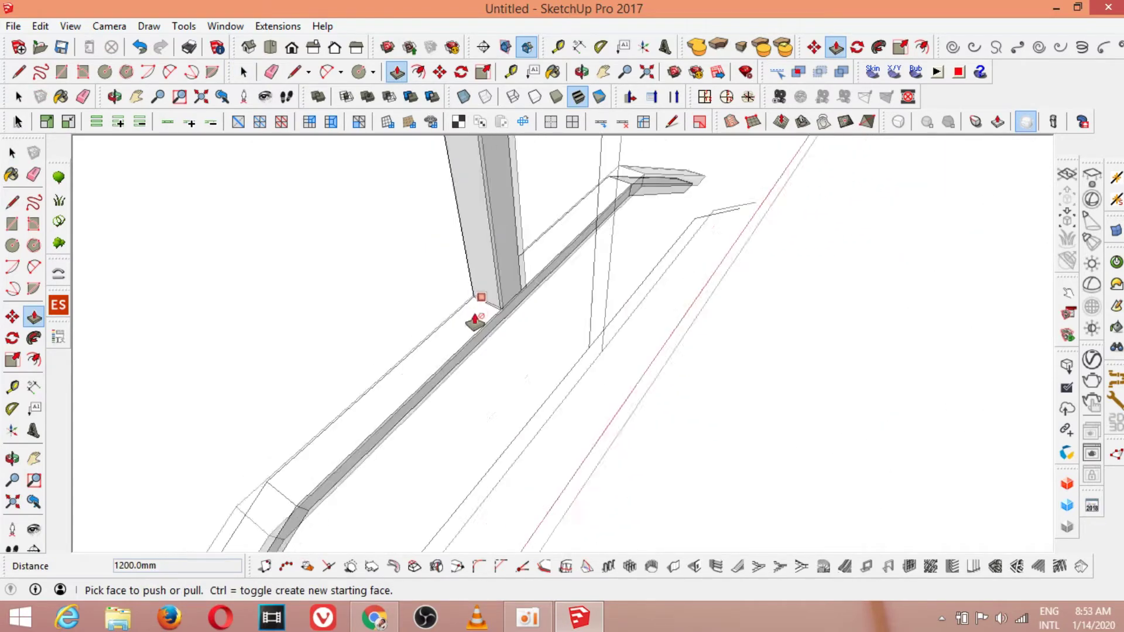
scroll(477, 277, "down", 4)
scroll(474, 272, "down", 6)
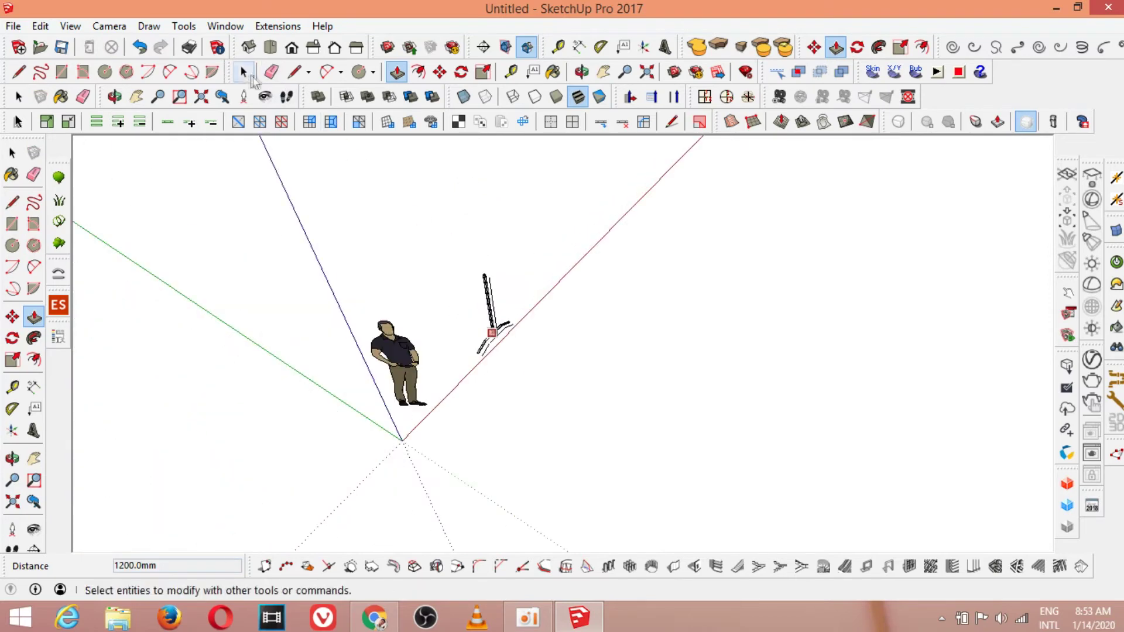
Examine the upright on its base from several angles, from the foot to the open top end.
left_click(244, 71)
left_click(583, 73)
left_click_drag(457, 246, 521, 345)
scroll(525, 328, "up", 5)
scroll(533, 315, "down", 3)
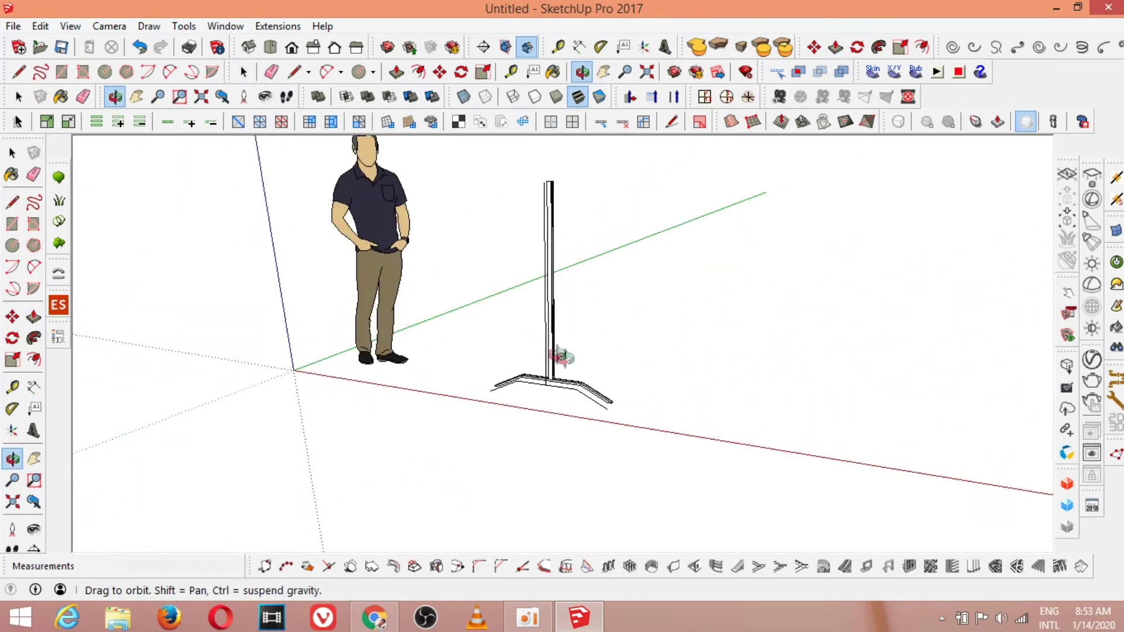
scroll(521, 345, "up", 4)
left_click_drag(582, 389, 594, 432)
scroll(574, 416, "down", 4)
scroll(576, 330, "up", 8)
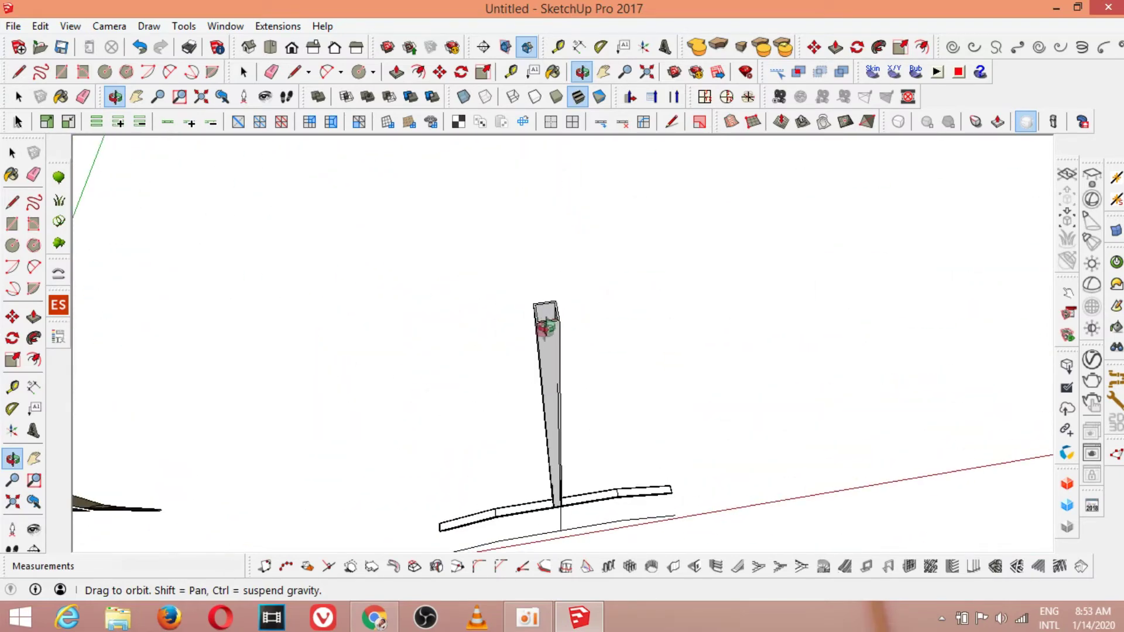
scroll(541, 329, "up", 6)
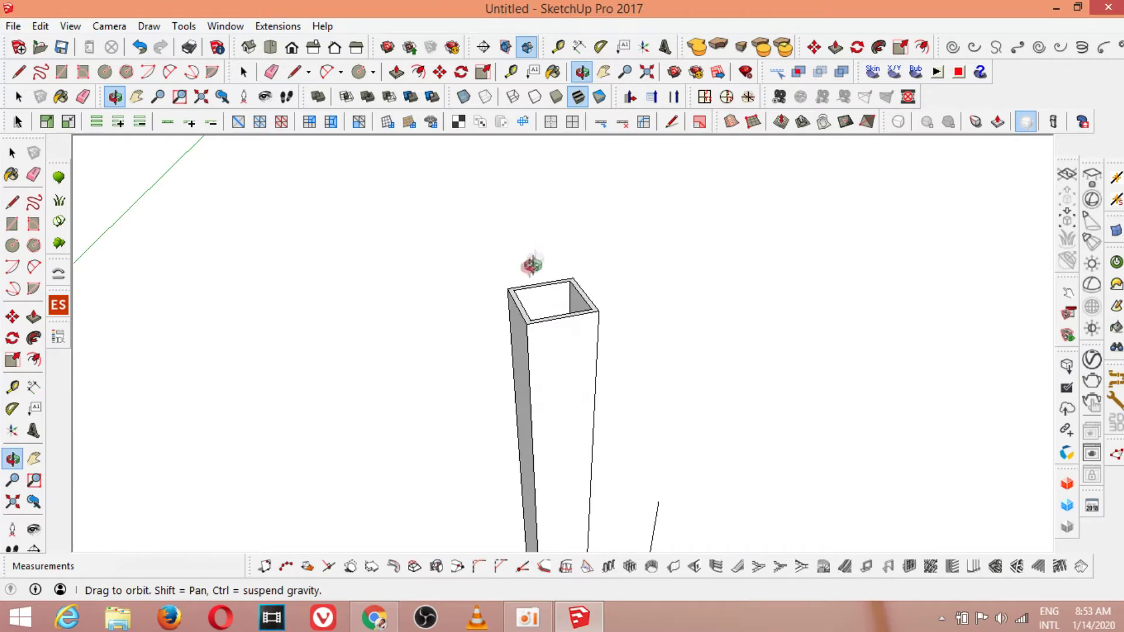
Select the entire upright tube and make it a group.
left_click_drag(507, 254, 456, 243)
key("space")
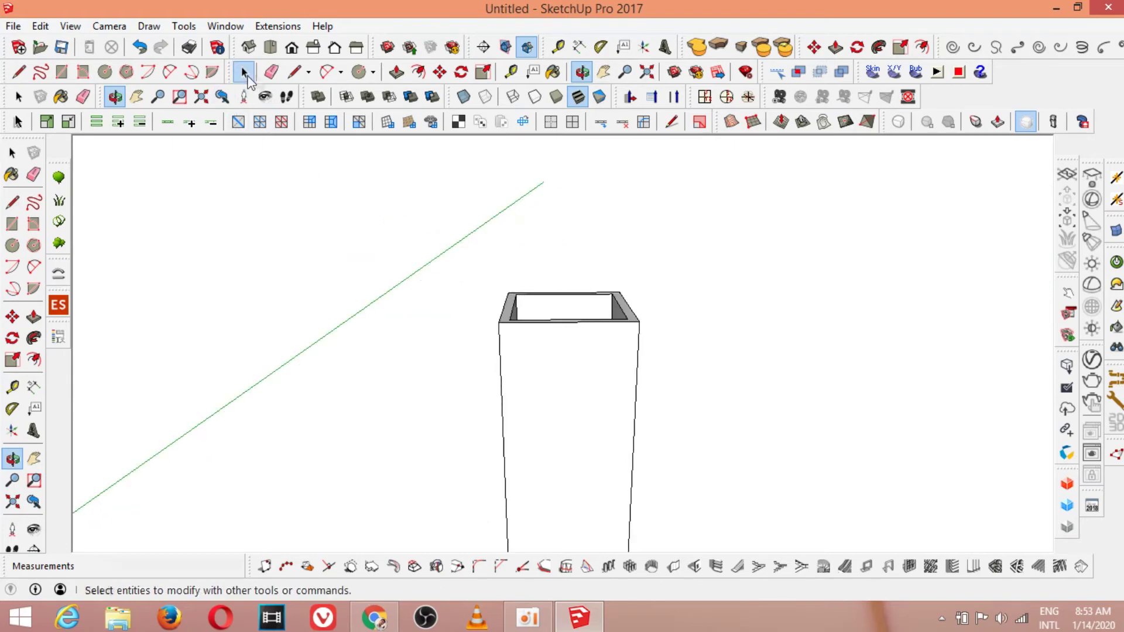
left_click(559, 357)
right_click(559, 357)
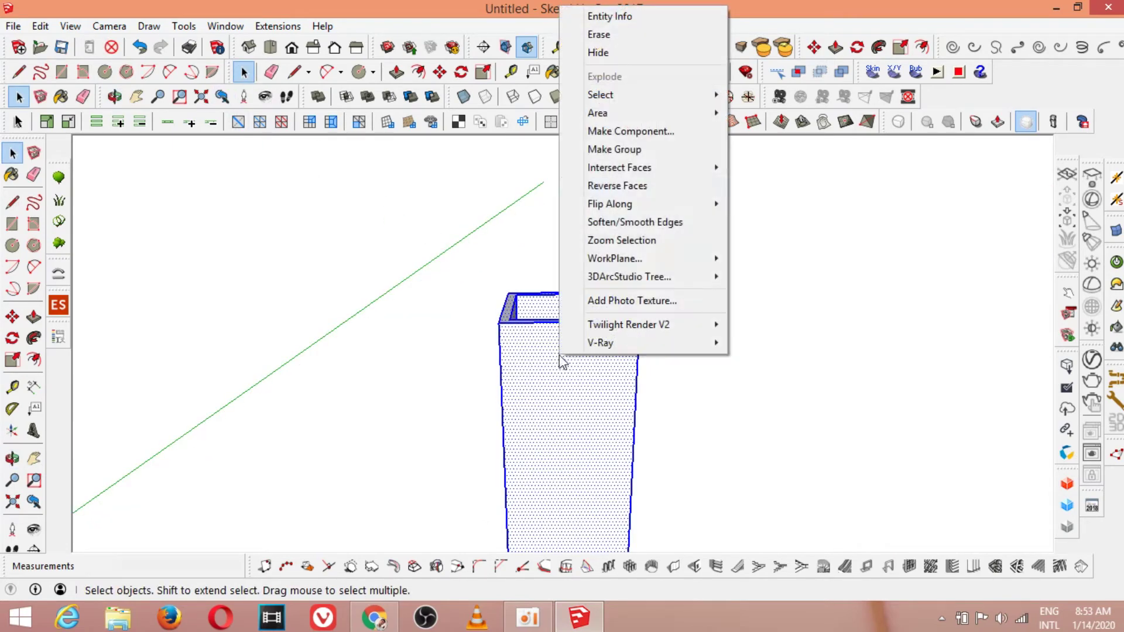
left_click(593, 149)
left_click(717, 280)
Draw a vertical 27 mm square on the upright's top edge and offset its outline 2 mm inward.
left_click(294, 72)
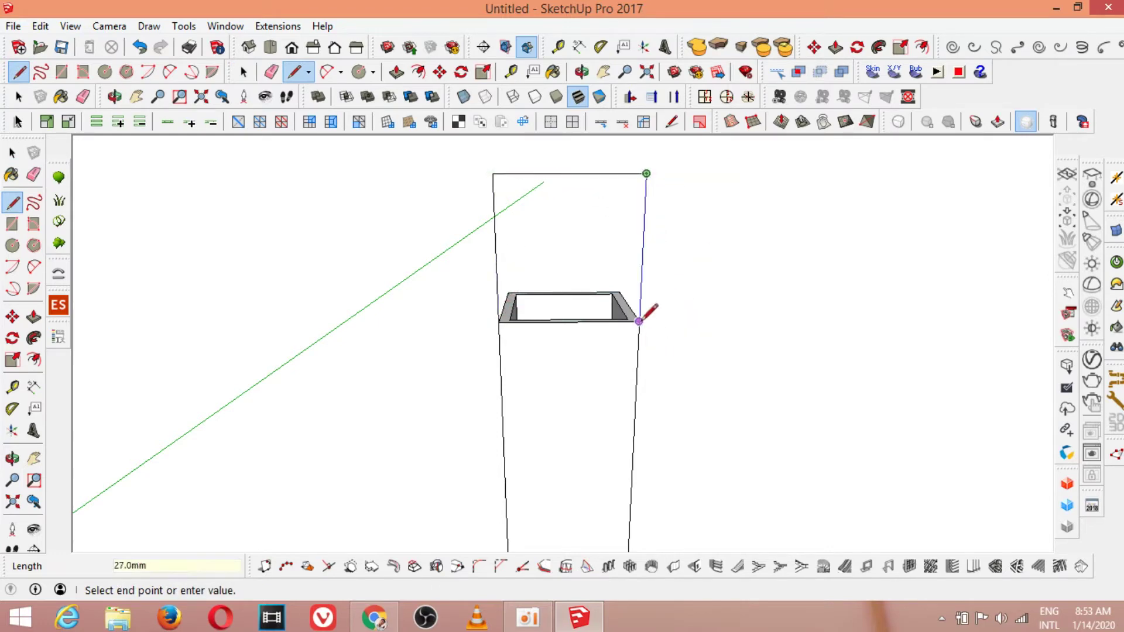
left_click(499, 322)
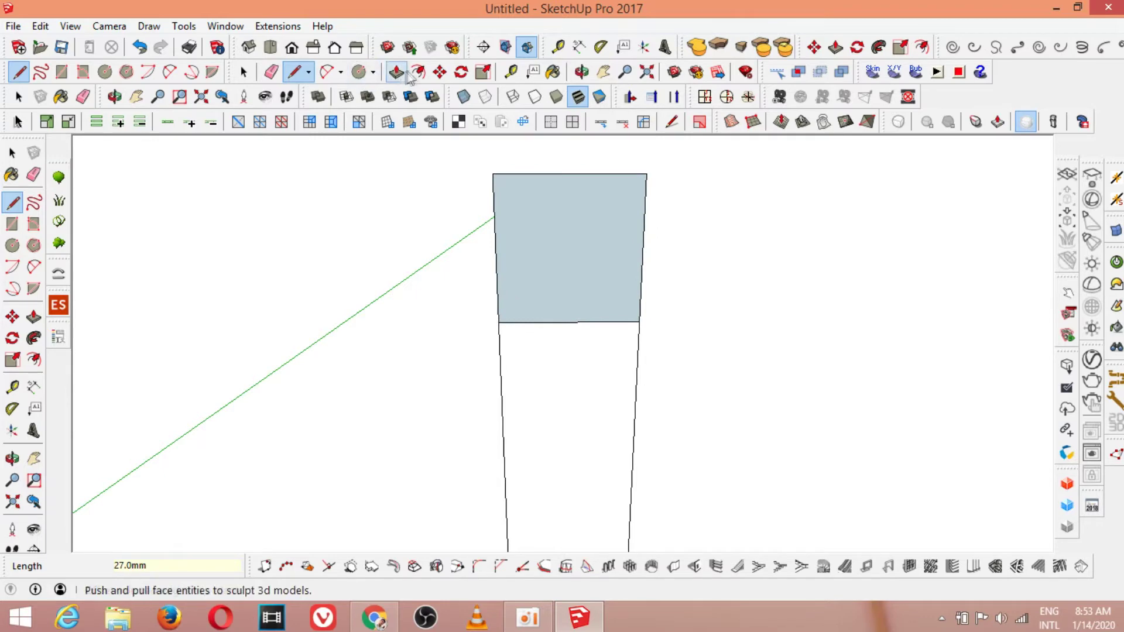
left_click(418, 72)
left_click(503, 195)
type("2")
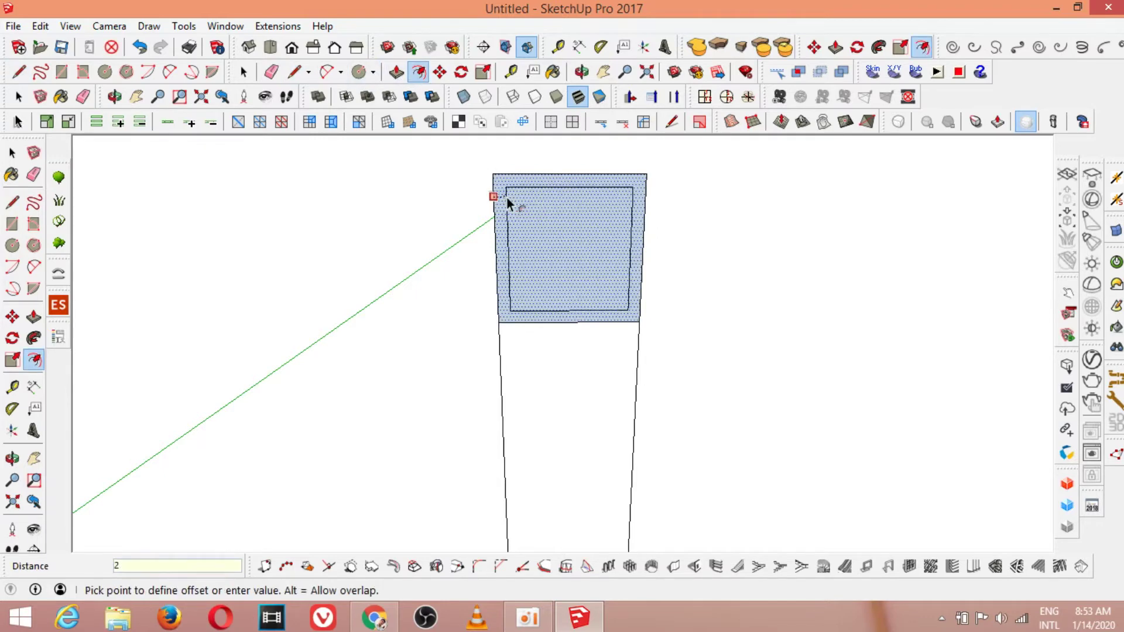
key("Return")
Delete the inner face of the vertical square, leaving only its border ring.
key("space")
left_click(549, 247)
key("Delete")
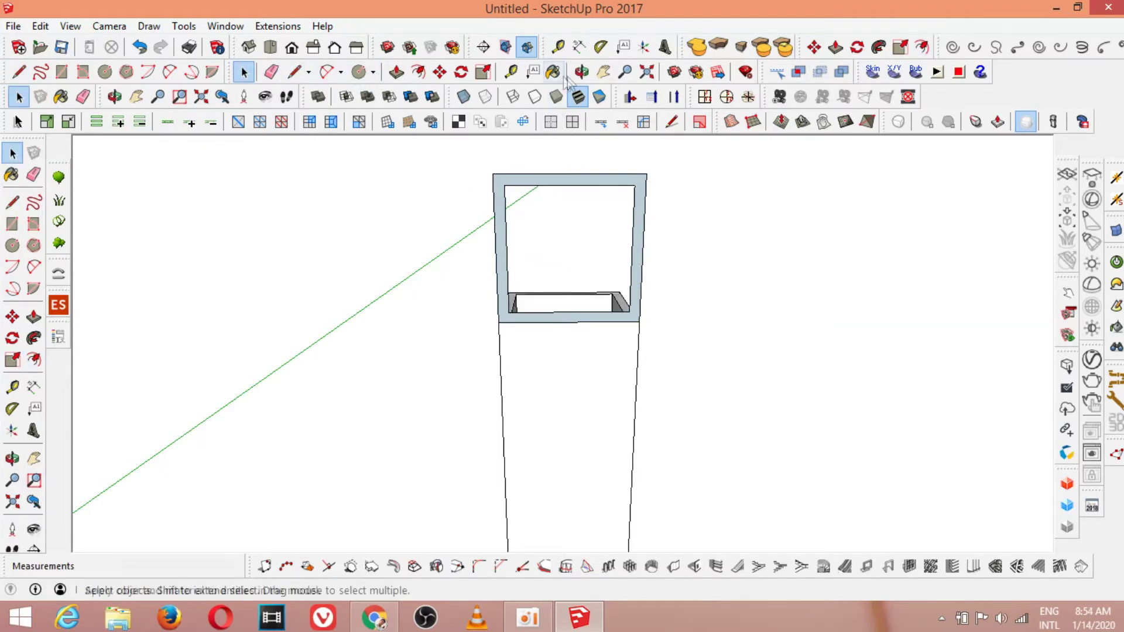
Extrude the vertical square ring 27 mm across the upright's open top.
left_click(582, 71)
left_click_drag(512, 324, 518, 135)
left_click(398, 73)
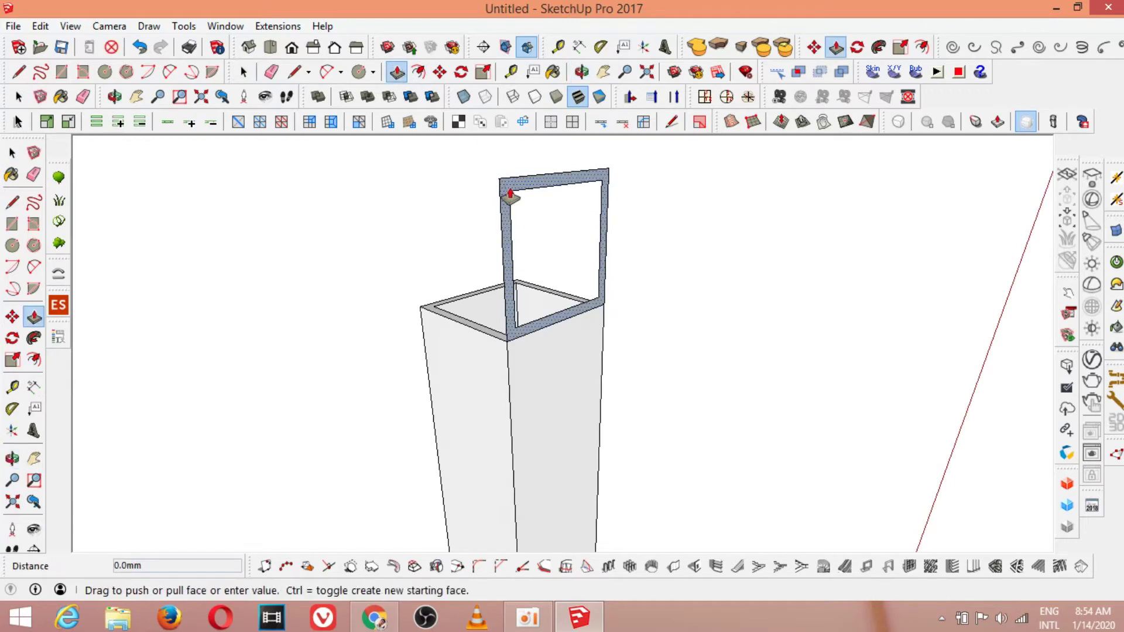
left_click(508, 192)
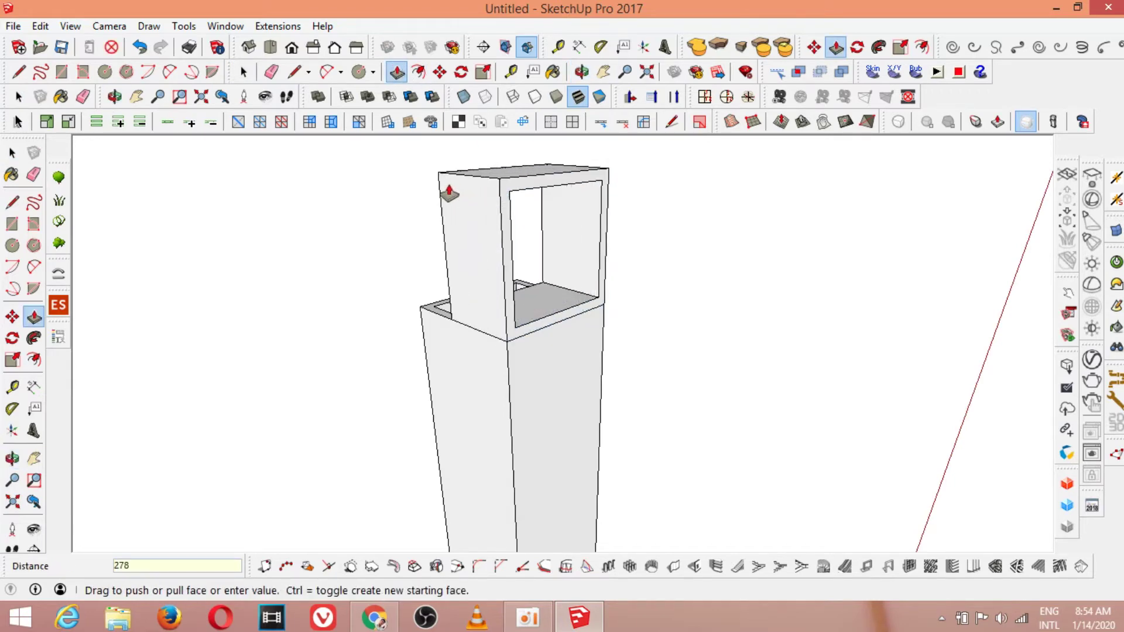
type("27")
key("Return")
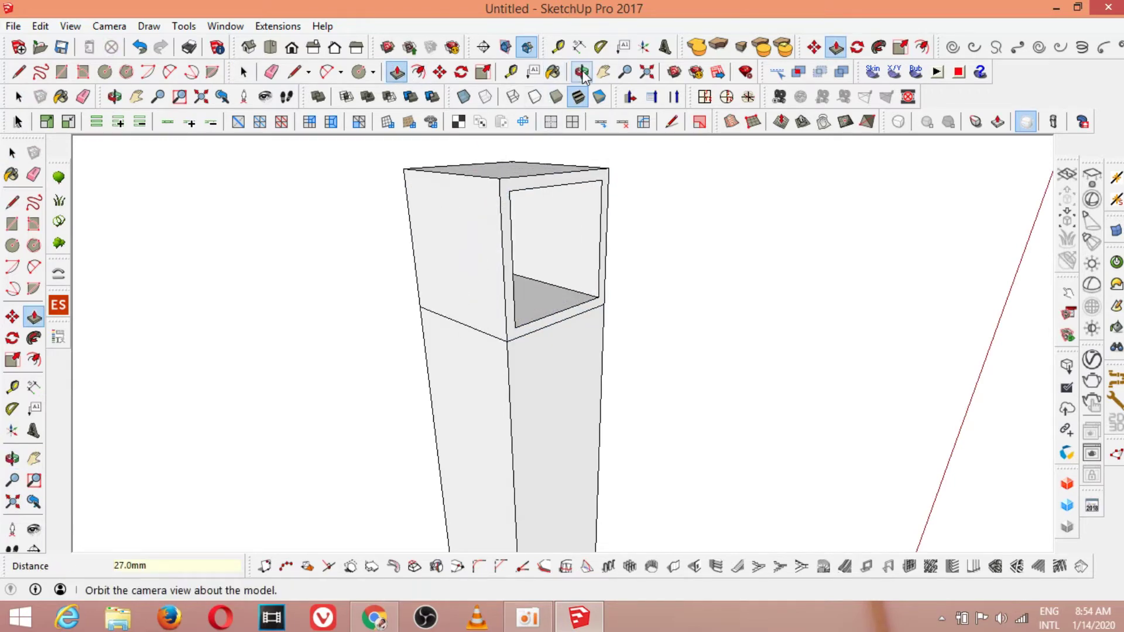
Select the entire short square tube on the upright's top and make it a group.
left_click(582, 72)
left_click_drag(642, 334, 565, 375)
key("space")
triple_click(532, 293)
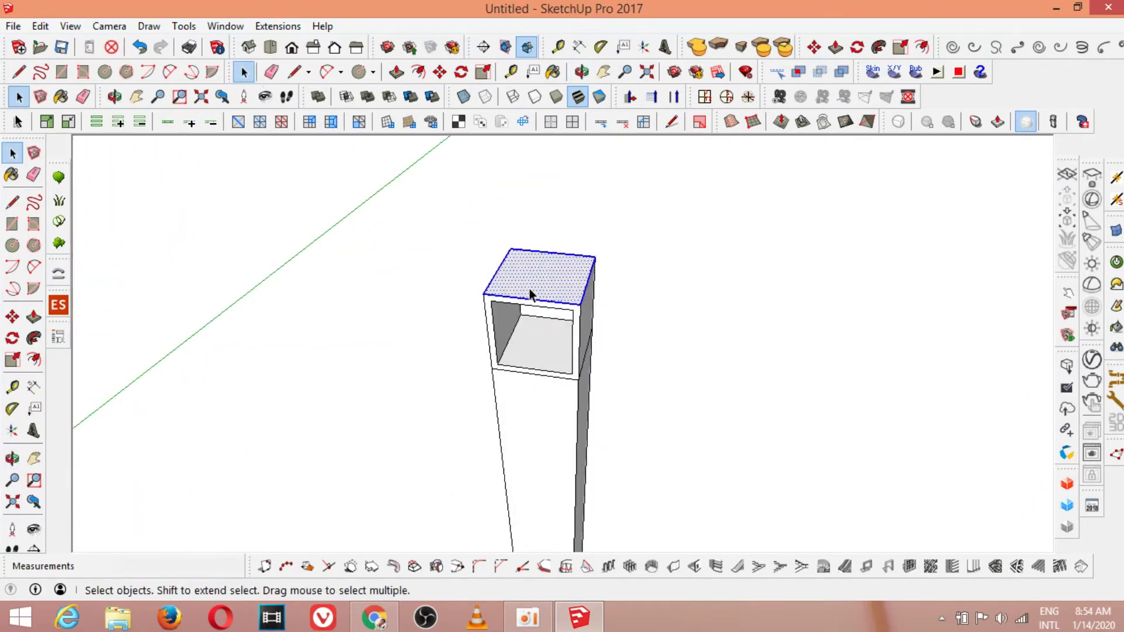
right_click(531, 293)
left_click(577, 396)
left_click(697, 314)
Copy the short tube group on the upright's top 100 mm along the red axis to one side.
left_click(582, 72)
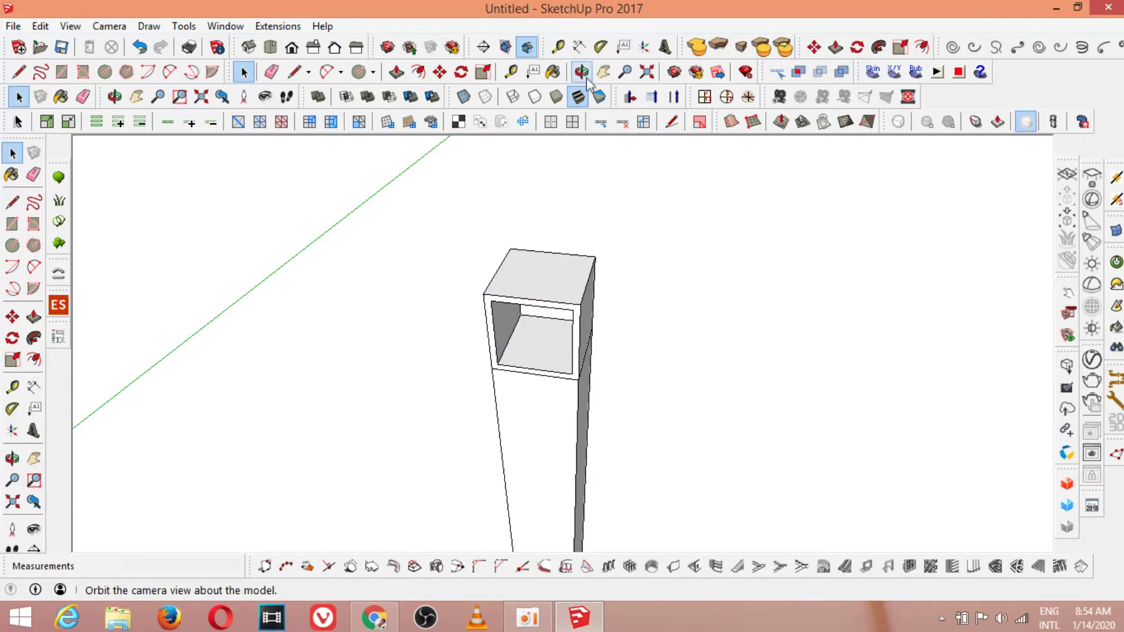
left_click_drag(557, 371, 427, 296)
left_click(243, 71)
scroll(450, 258, "up", 5)
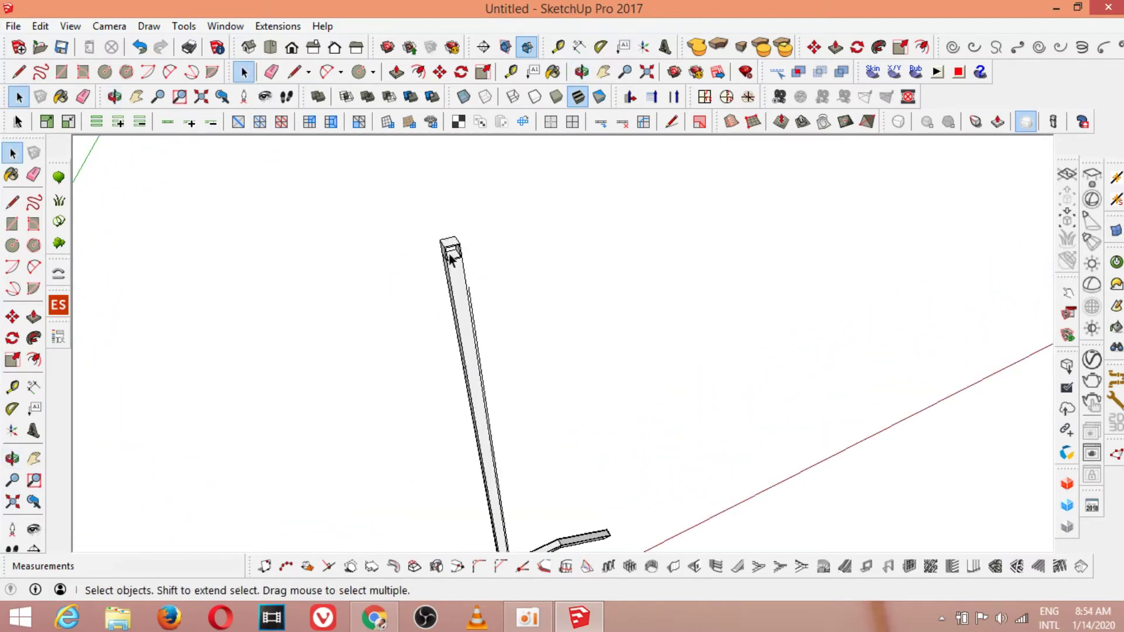
left_click(440, 71)
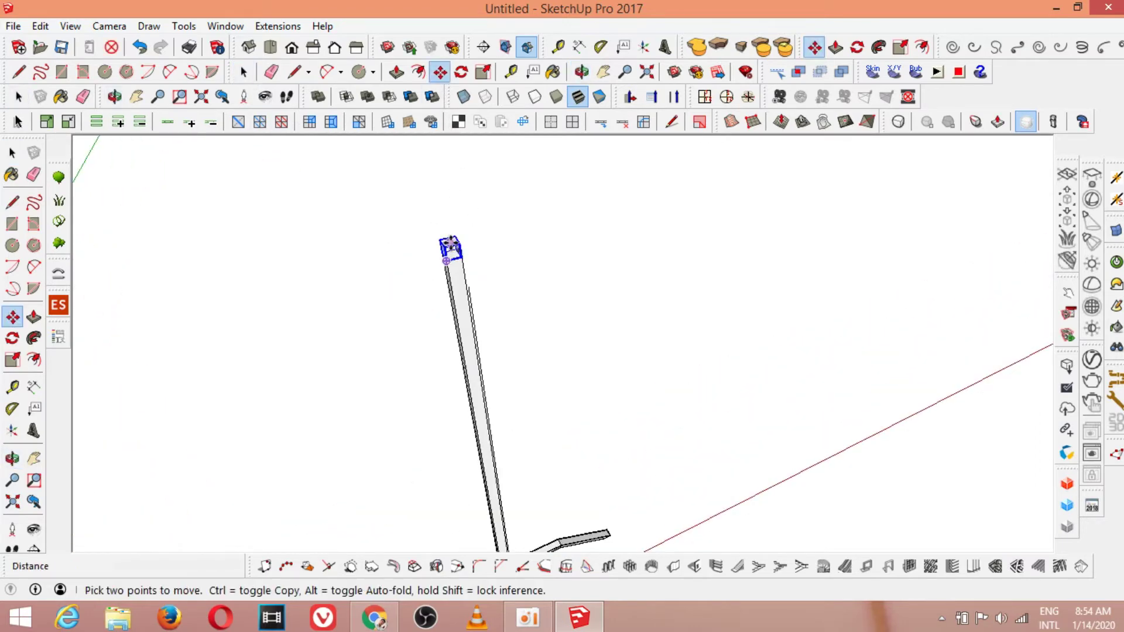
left_click(450, 245)
key("ctrl")
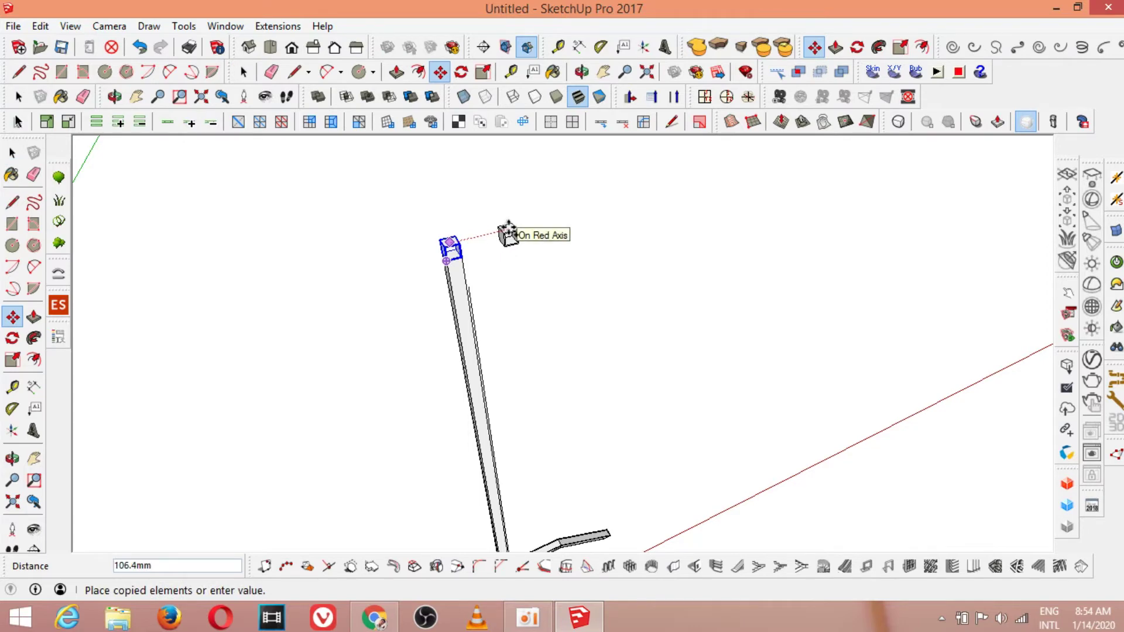
left_click(504, 234)
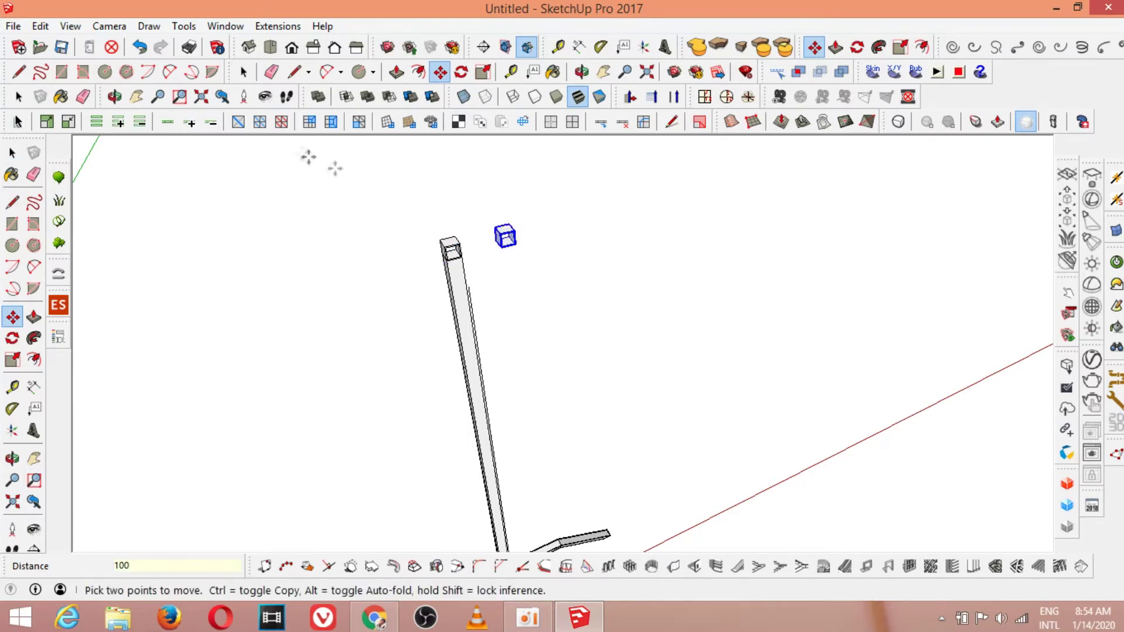
Copy the short tube on the upright 100 mm along the red axis to the opposite side.
left_click(243, 71)
left_click(445, 251)
left_click(440, 72)
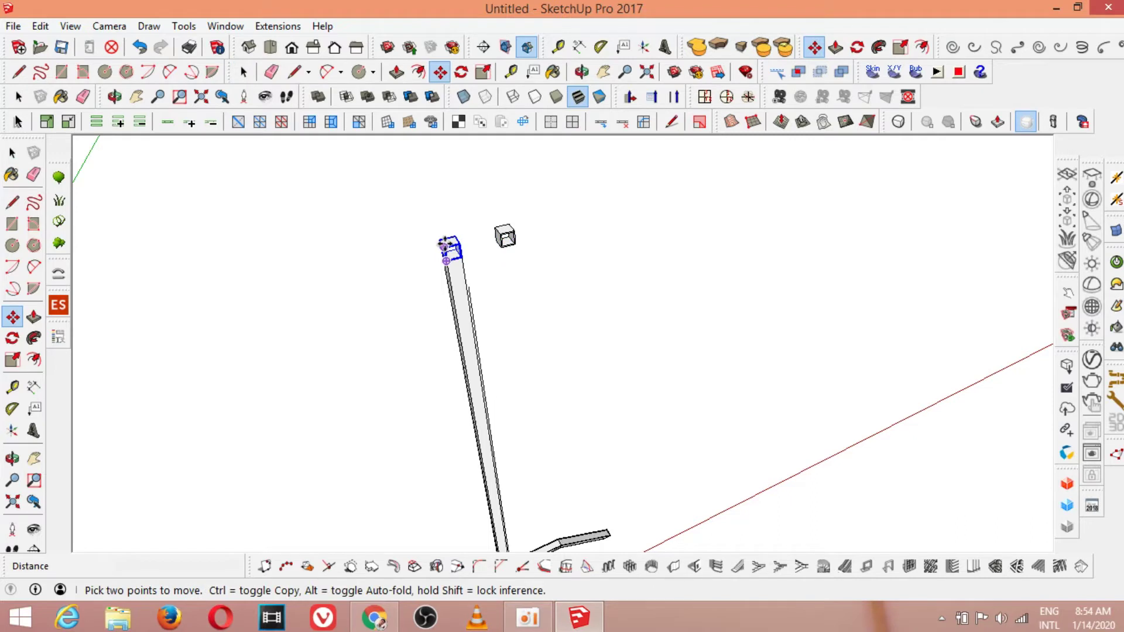
left_click(447, 249)
key("ctrl")
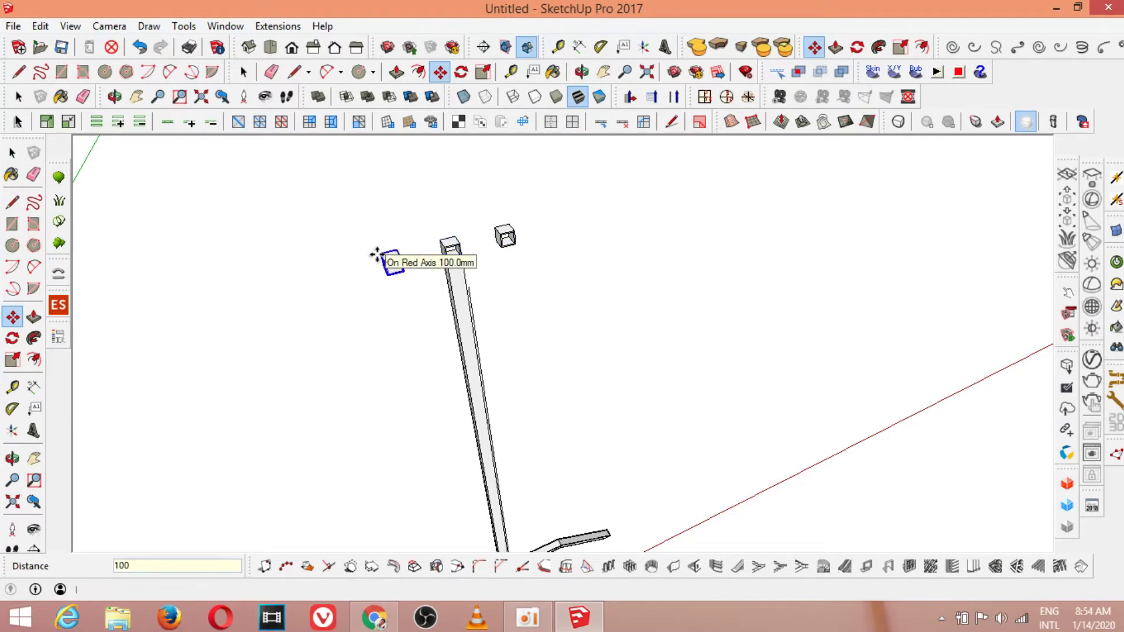
left_click(376, 256)
Move both short tube copies together 1200 mm down along the blue axis to the base.
left_click(244, 72)
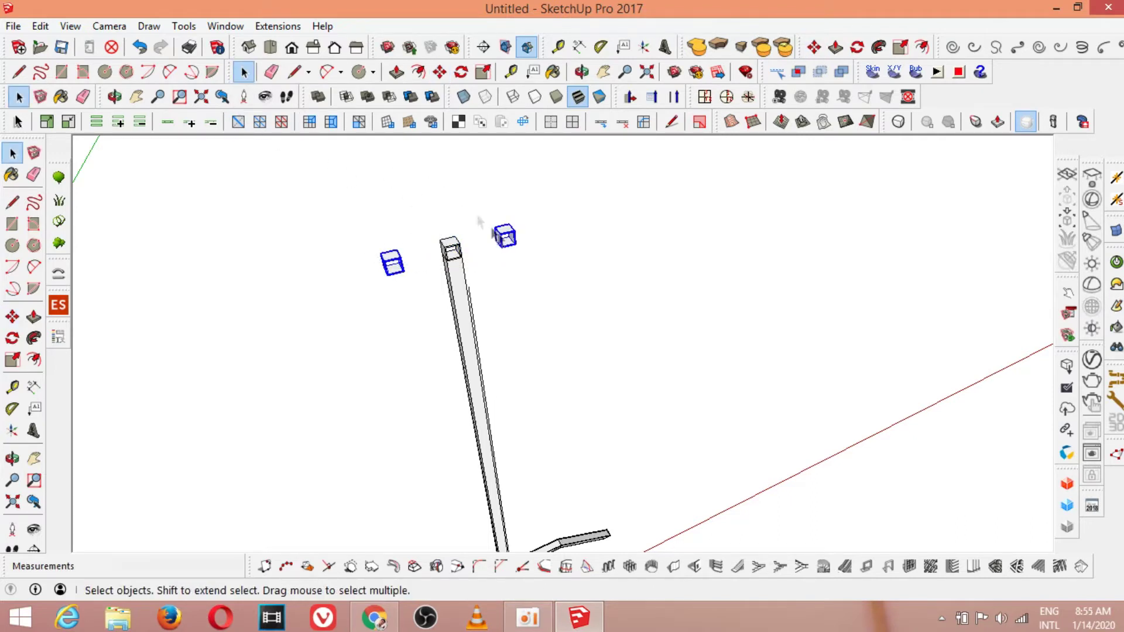
left_click(439, 72)
left_click(500, 235)
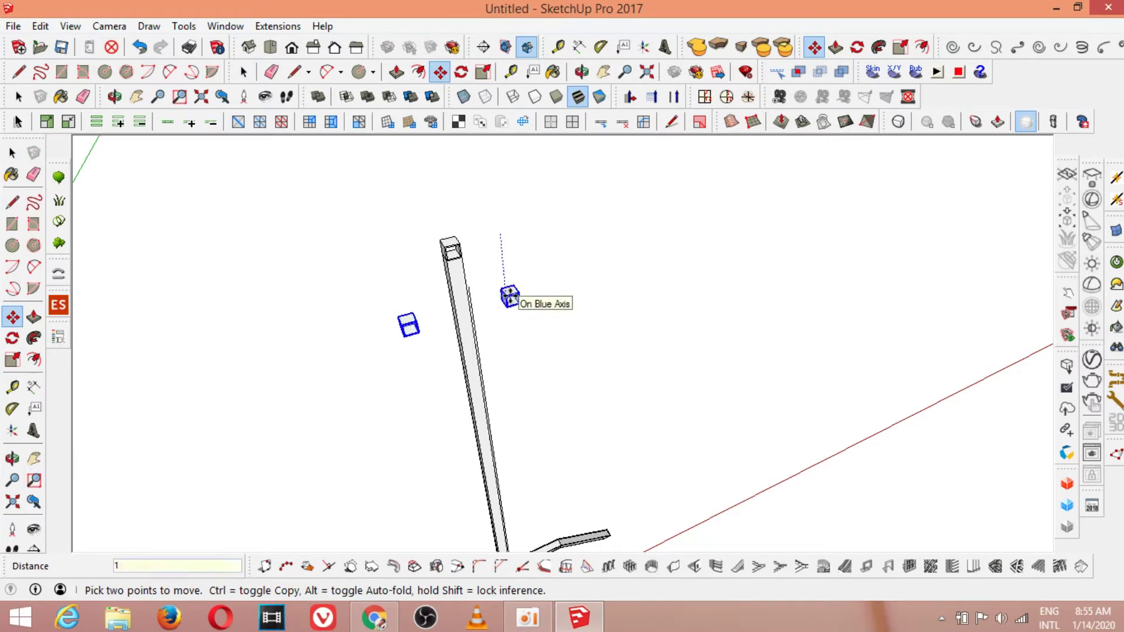
key("Return")
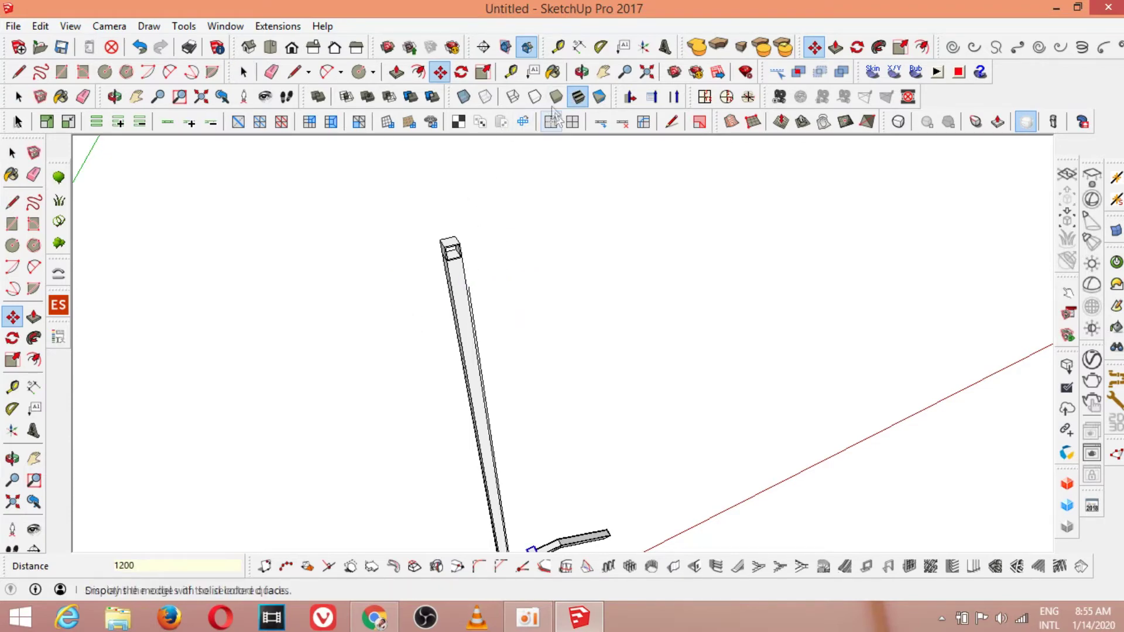
Move one of the short tubes on the base 50 mm along the red axis, away from the upright.
left_click(582, 71)
left_click_drag(527, 410, 413, 410)
scroll(477, 484, "up", 5)
scroll(414, 410, "up", 3)
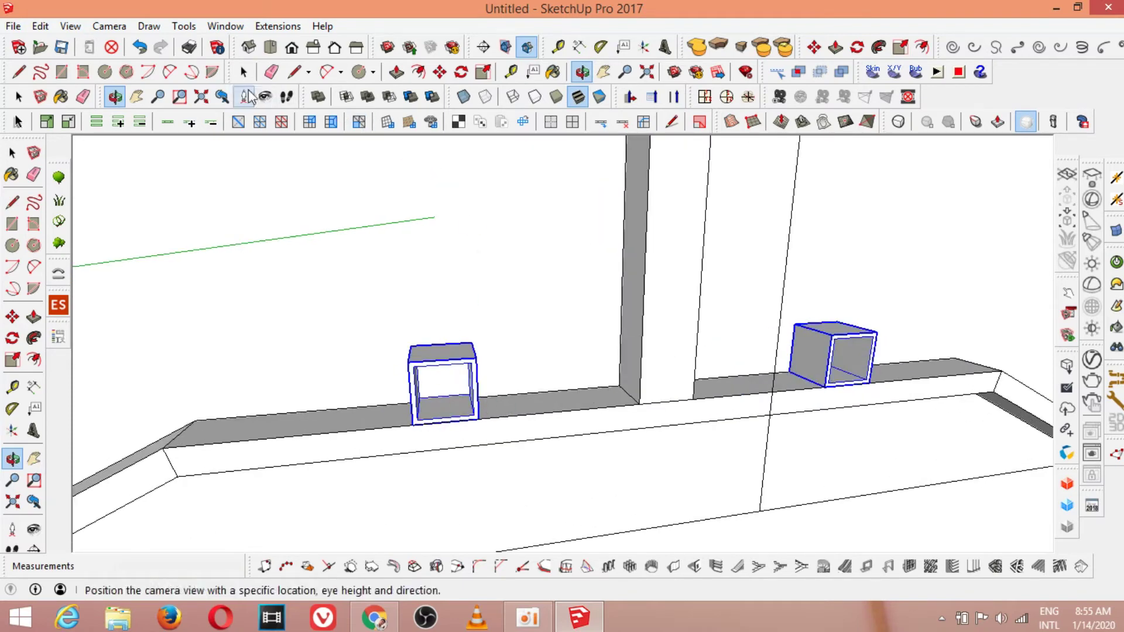
left_click(244, 71)
left_click(463, 327)
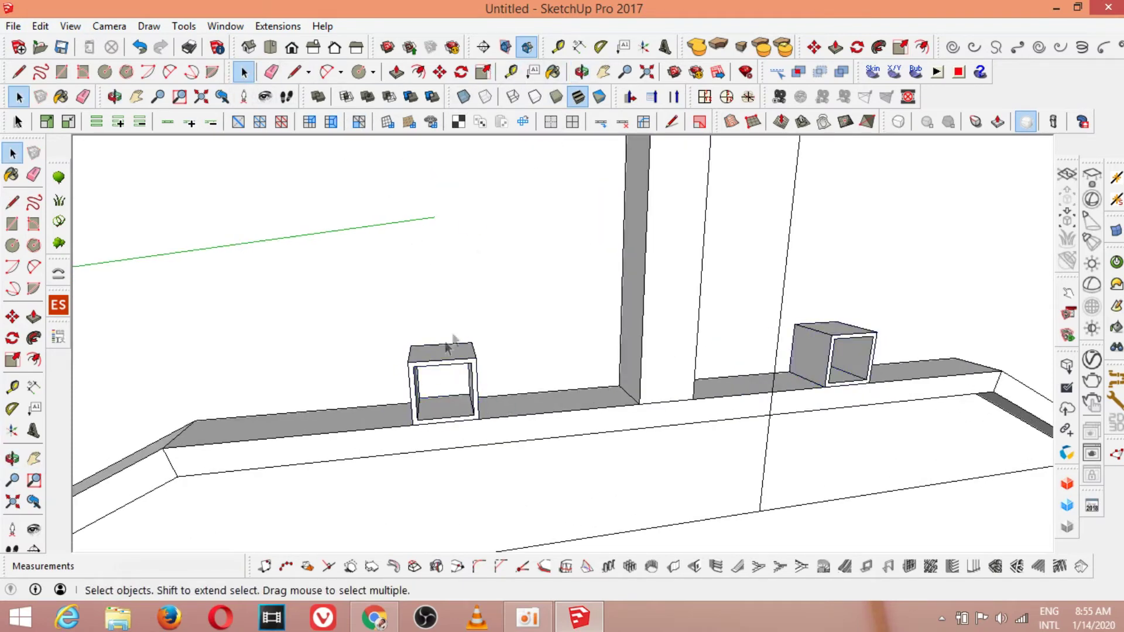
left_click(439, 71)
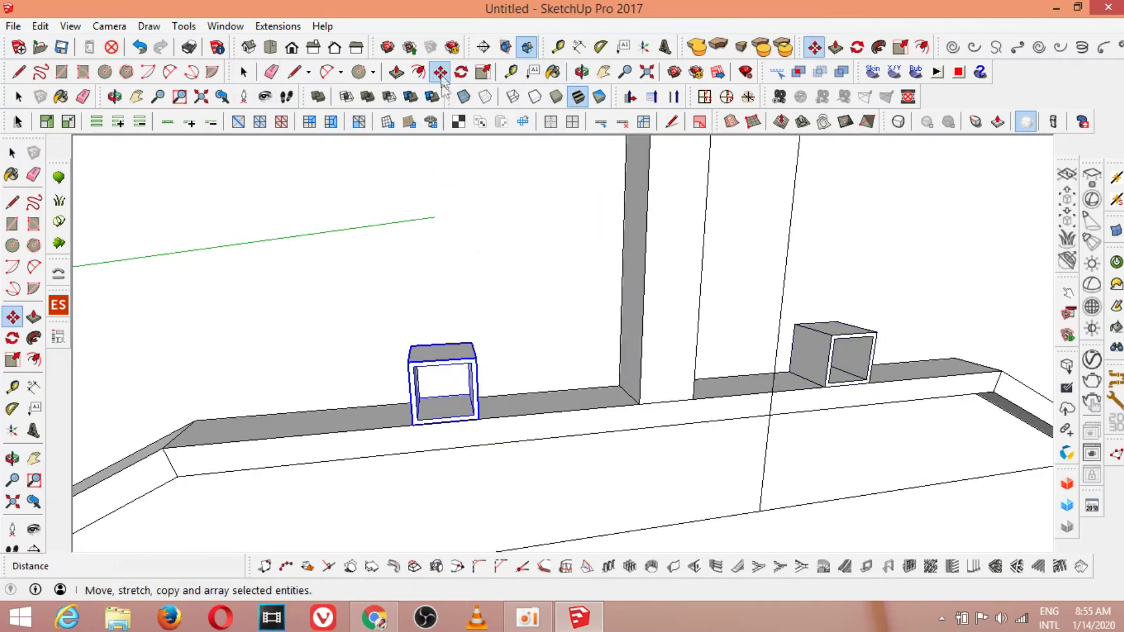
left_click(444, 357)
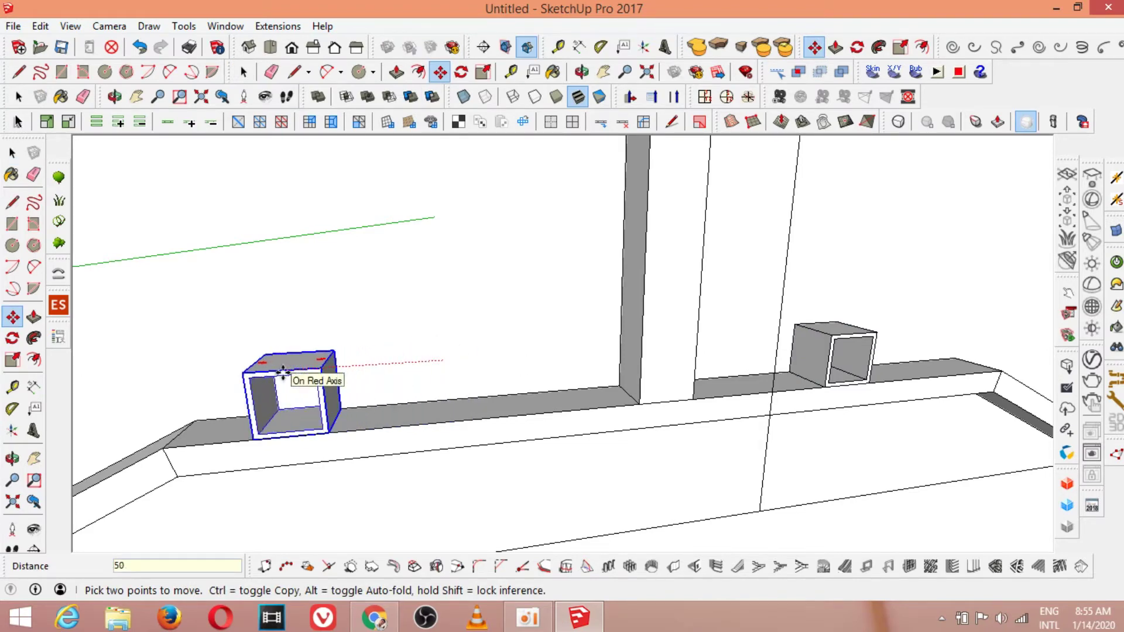
type("50")
key("Return")
key("space")
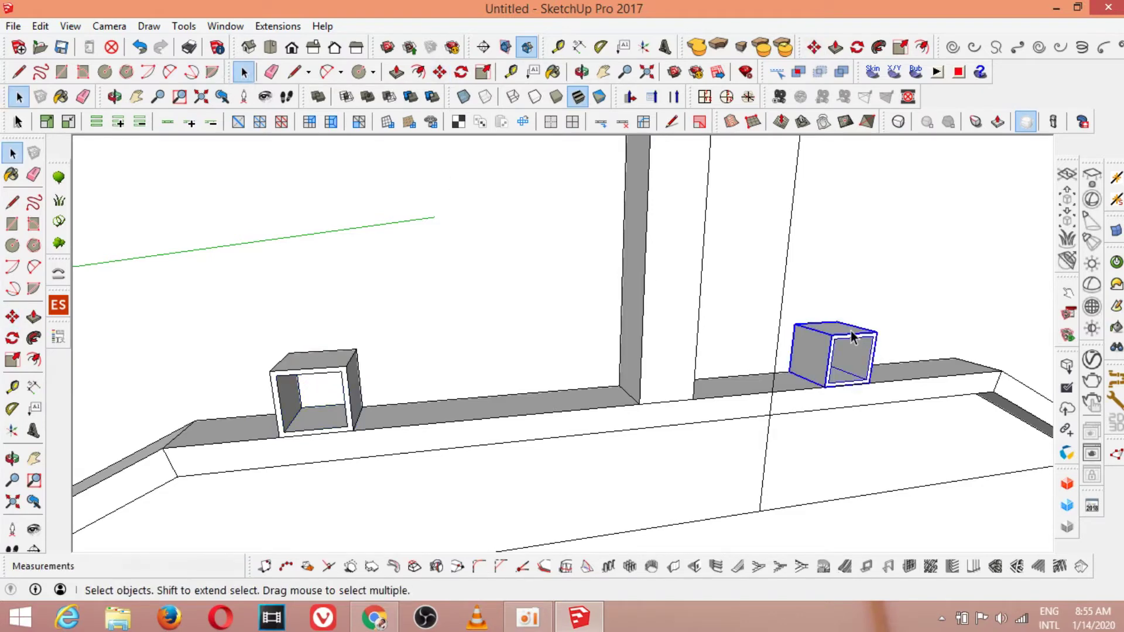
Move the other short tube on the base 50 mm outward along the red axis.
left_click(440, 72)
left_click(833, 332)
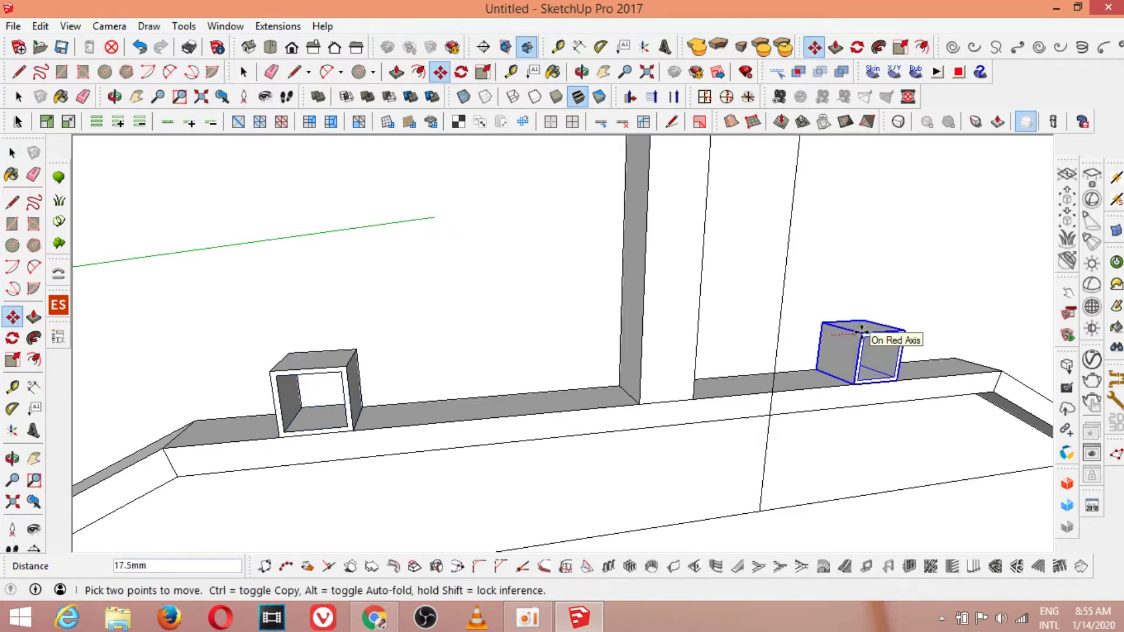
key("Return")
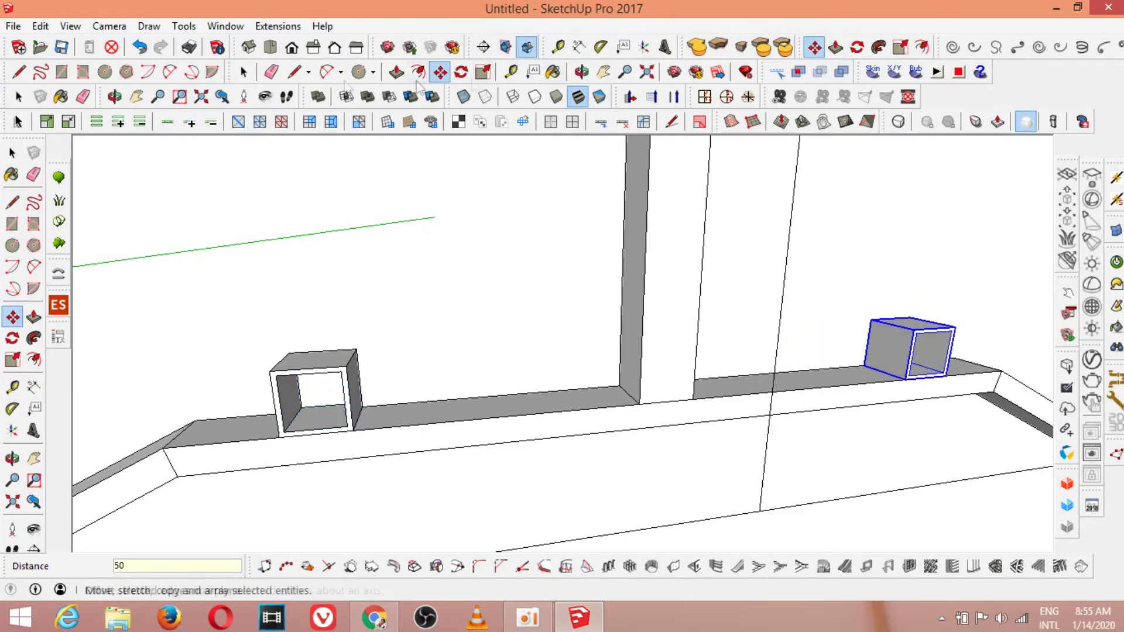
key("space")
Insert a metric M8 coarse-thread nut without washer near the corner of the short tube on the upright's top.
scroll(406, 256, "down", 5)
left_click(582, 72)
left_click_drag(444, 205, 449, 253)
left_click_drag(465, 208, 450, 497)
scroll(450, 497, "up", 6)
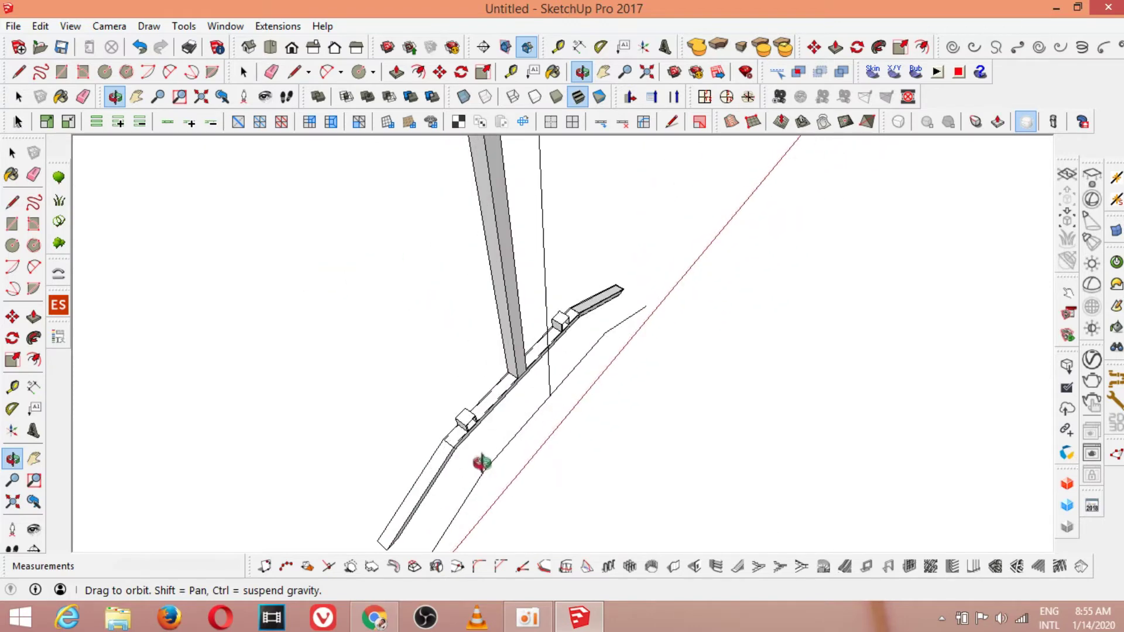
left_click_drag(462, 417, 500, 311)
scroll(500, 311, "up", 3)
left_click(243, 73)
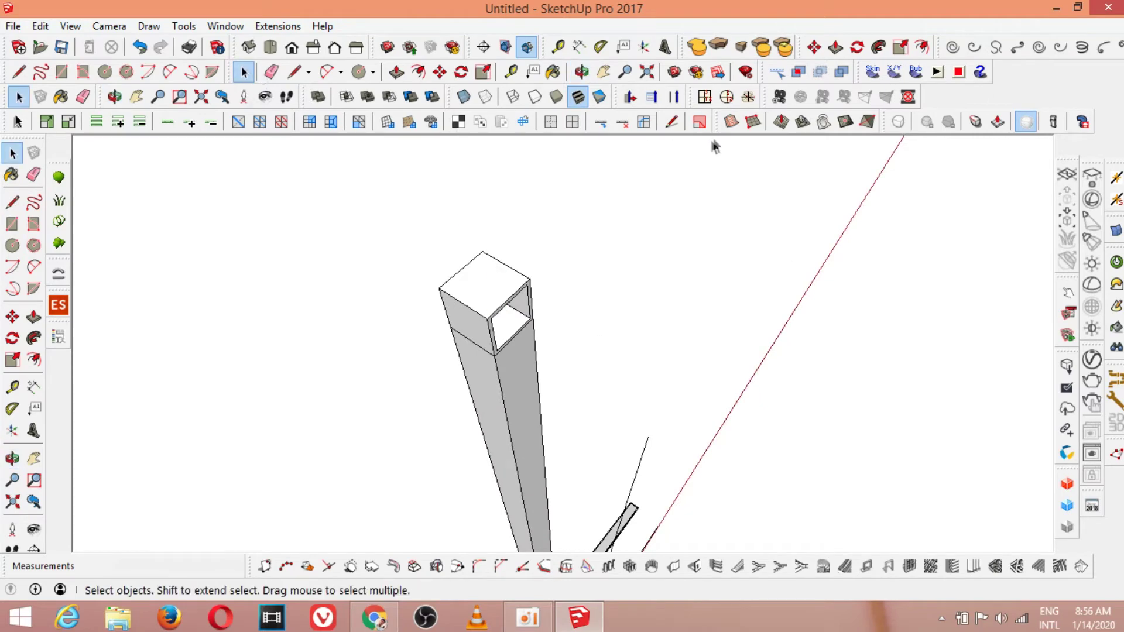
left_click(184, 26)
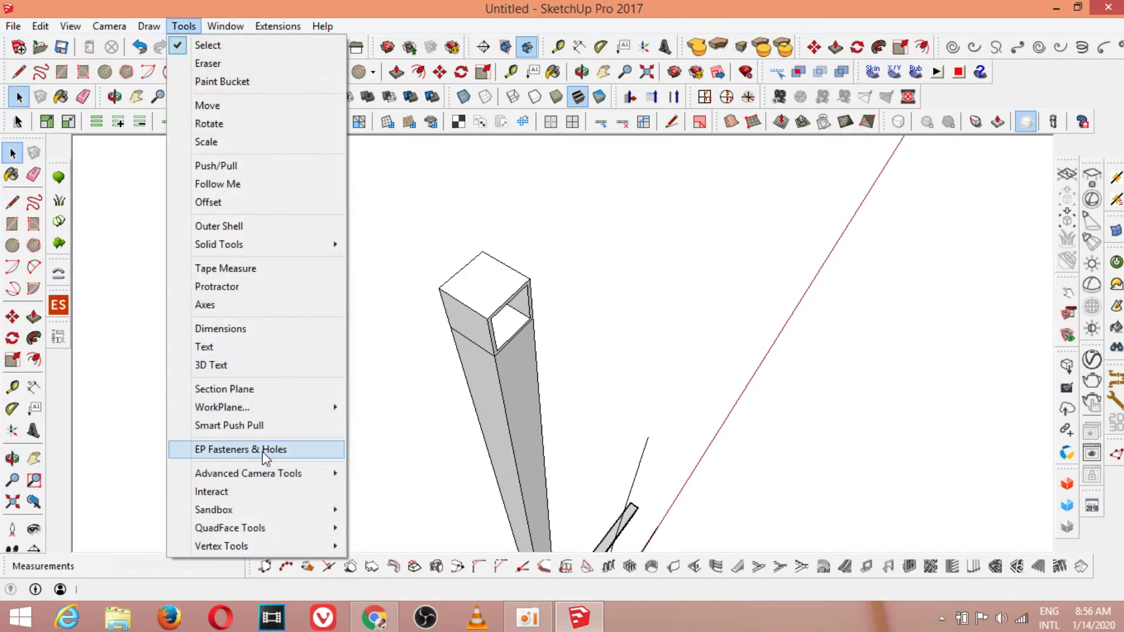
left_click(246, 449)
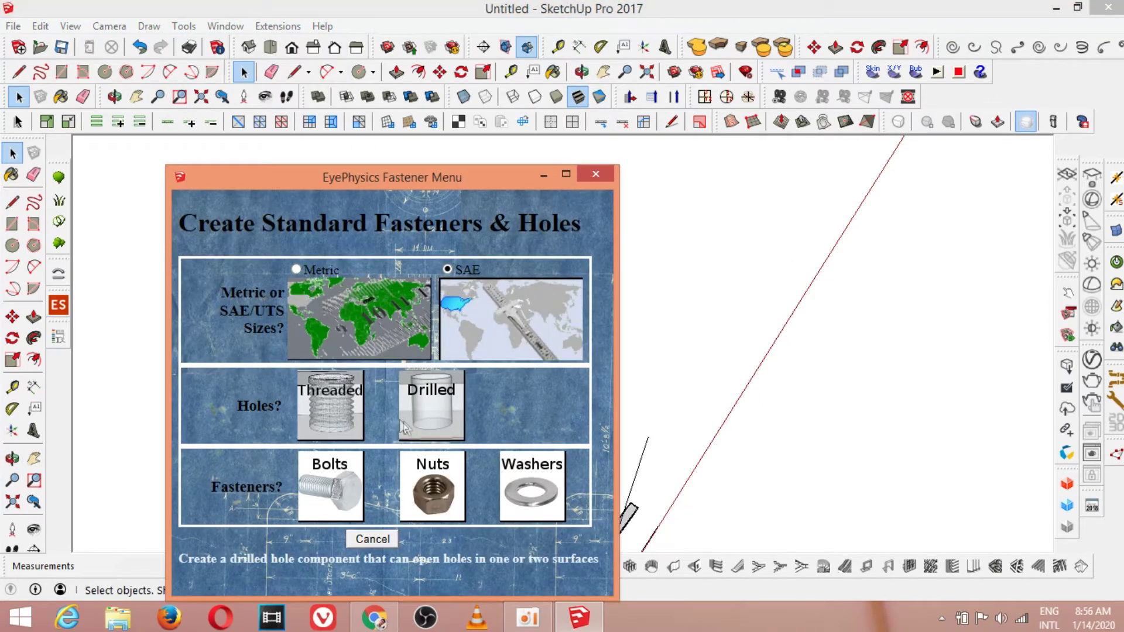
left_click(297, 272)
left_click(432, 486)
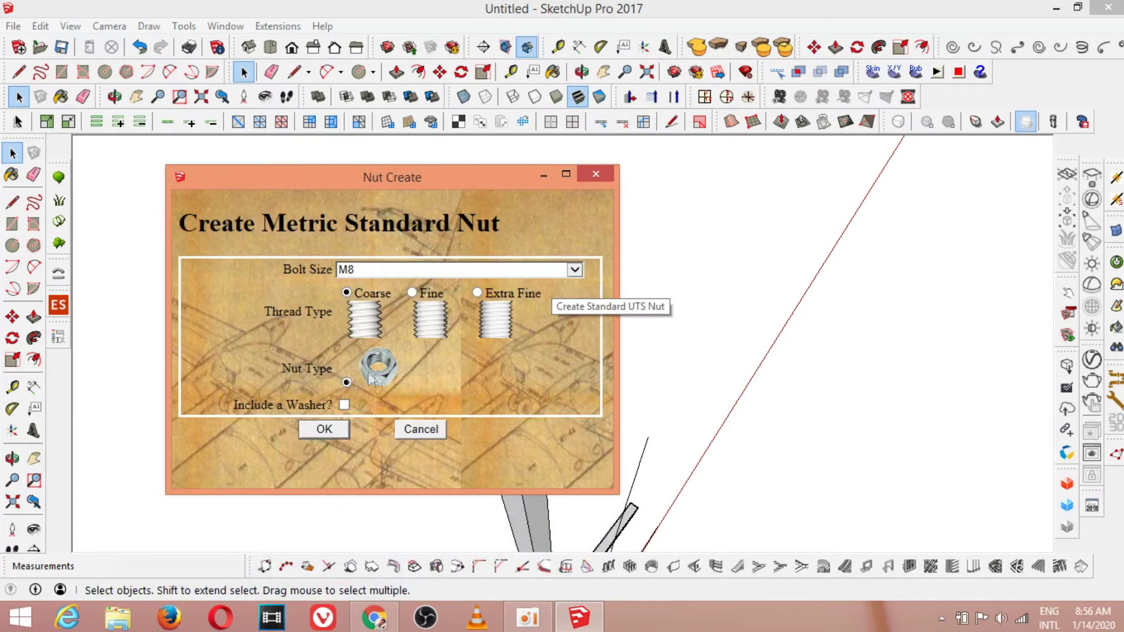
left_click(323, 430)
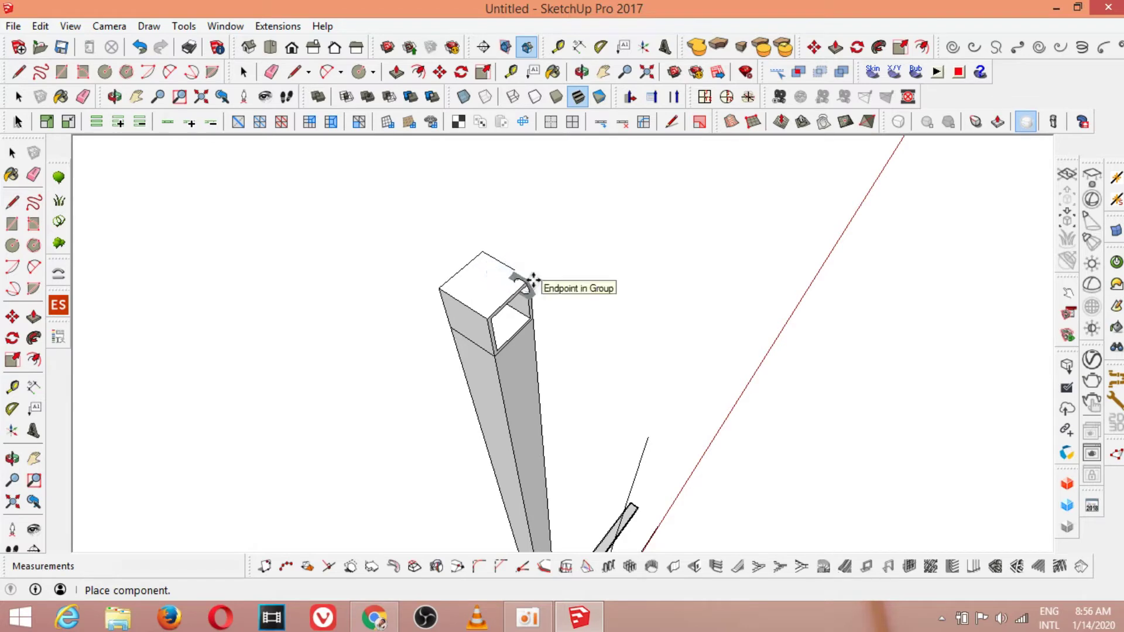
left_click(534, 273)
left_click(245, 73)
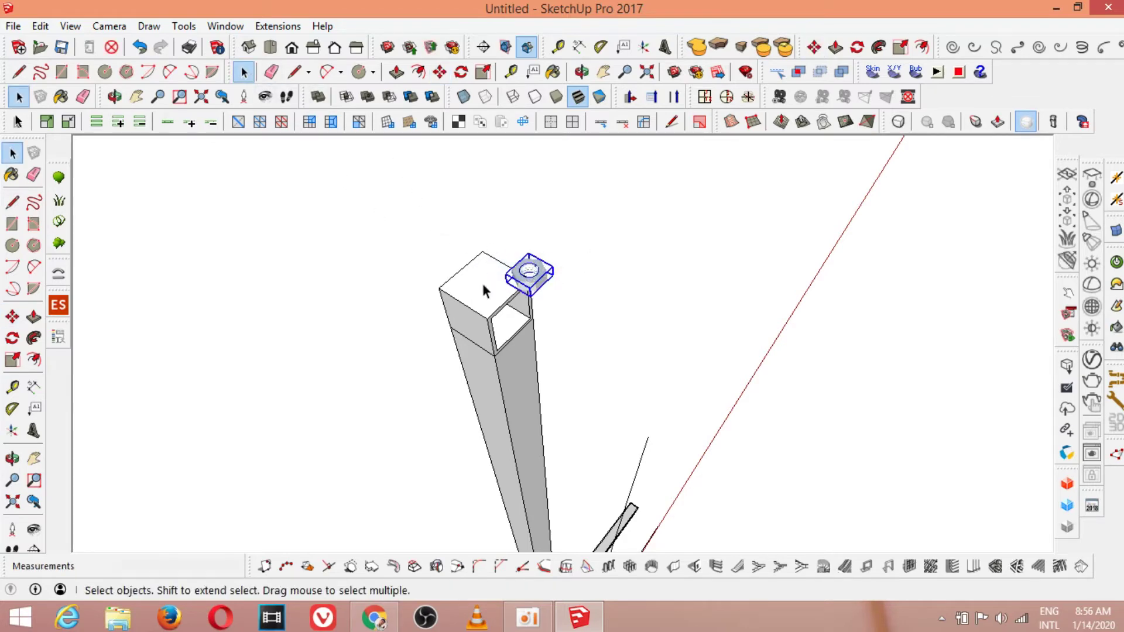
Explode the short tube group on the upright's top.
right_click(482, 289)
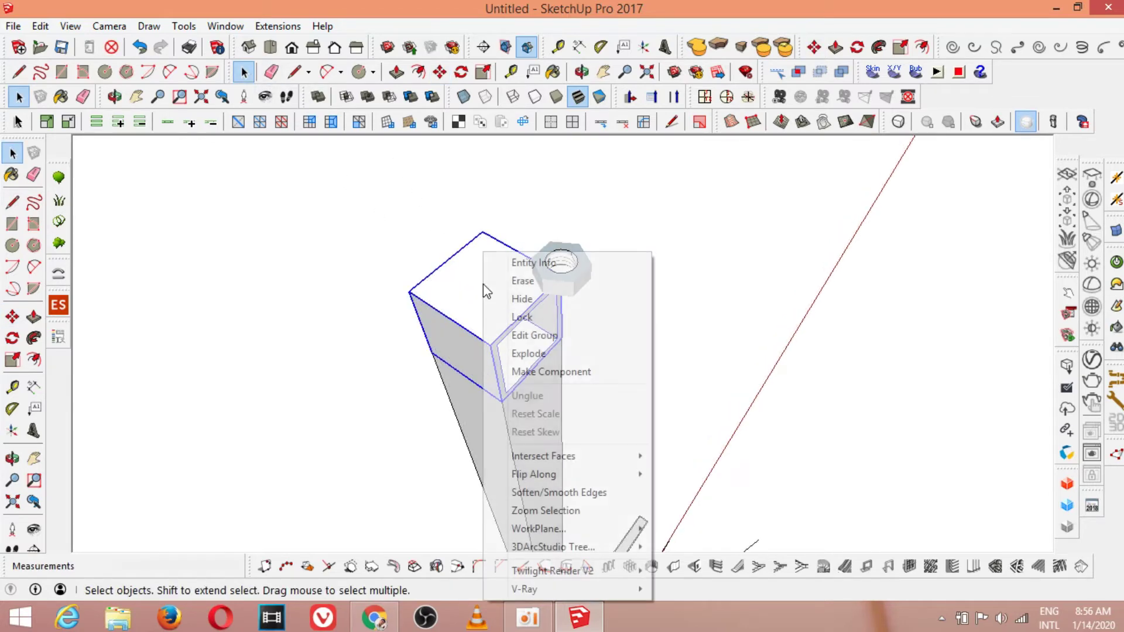
left_click(556, 353)
left_click(740, 317)
left_click(183, 26)
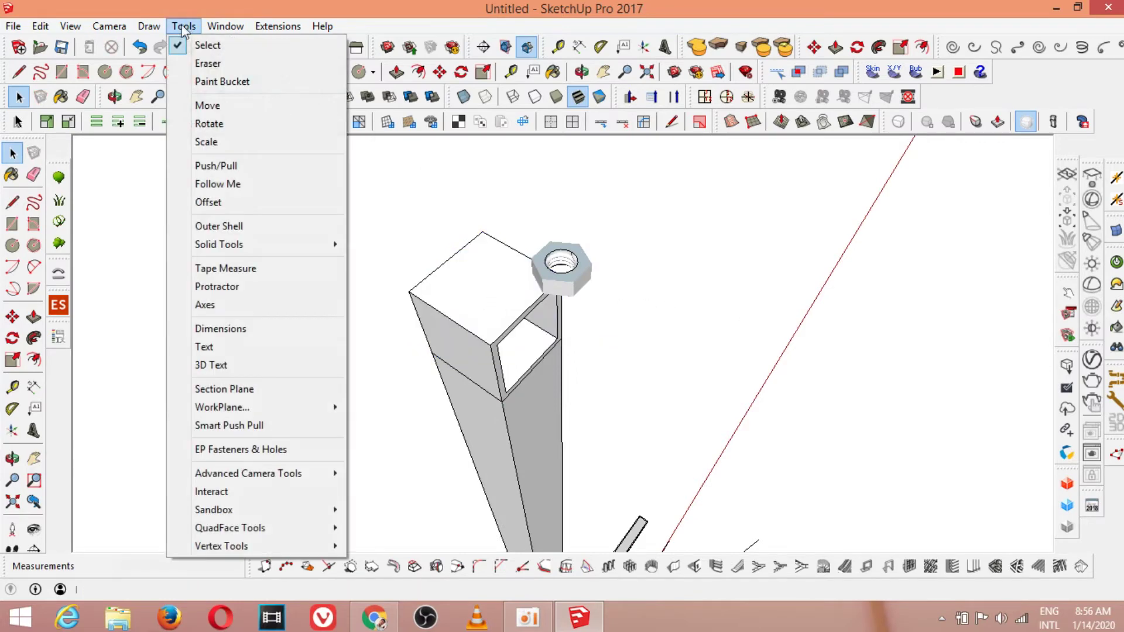
left_click(234, 448)
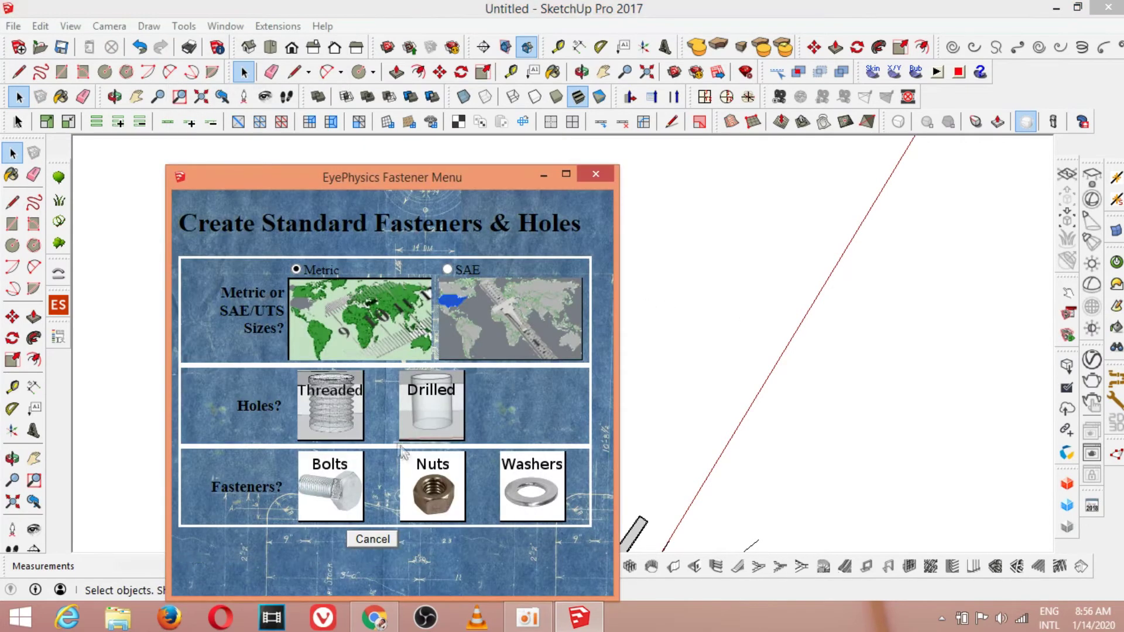
left_click(331, 406)
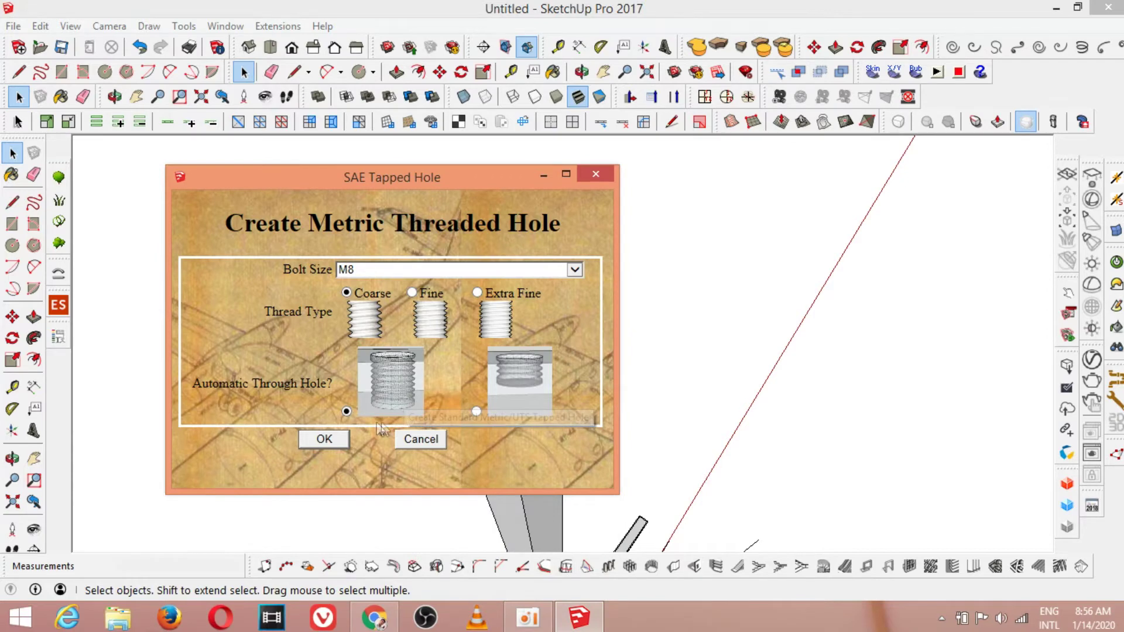
left_click(324, 460)
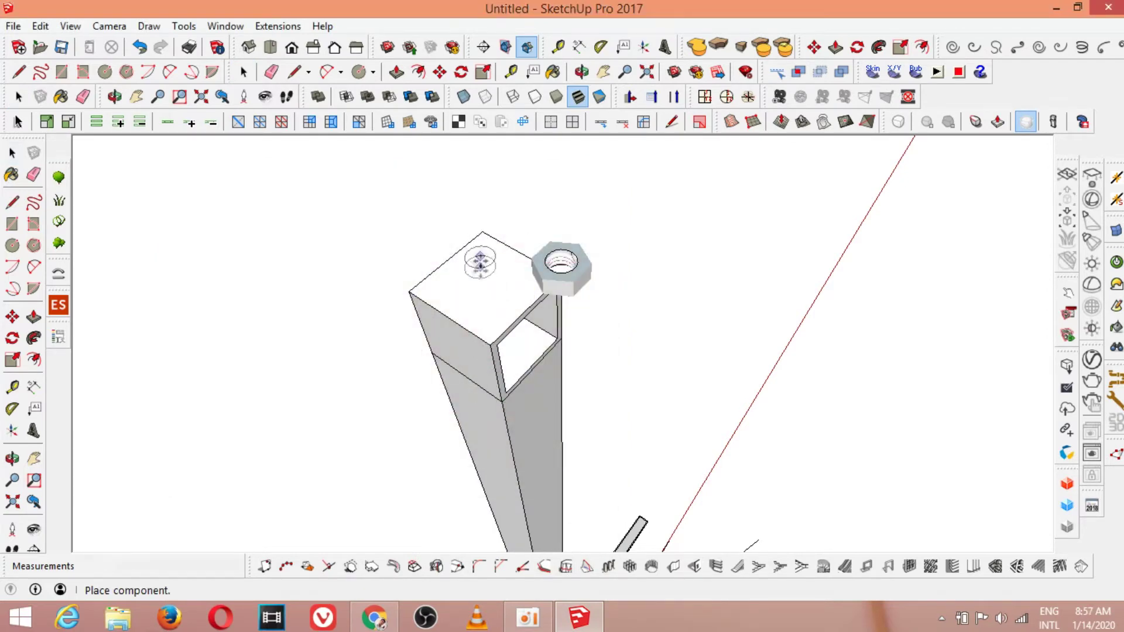
Draw a 13.5 mm line from the centre of the short tube's top face to its edge midpoint, deleting the midline used to find the centre.
left_click(294, 71)
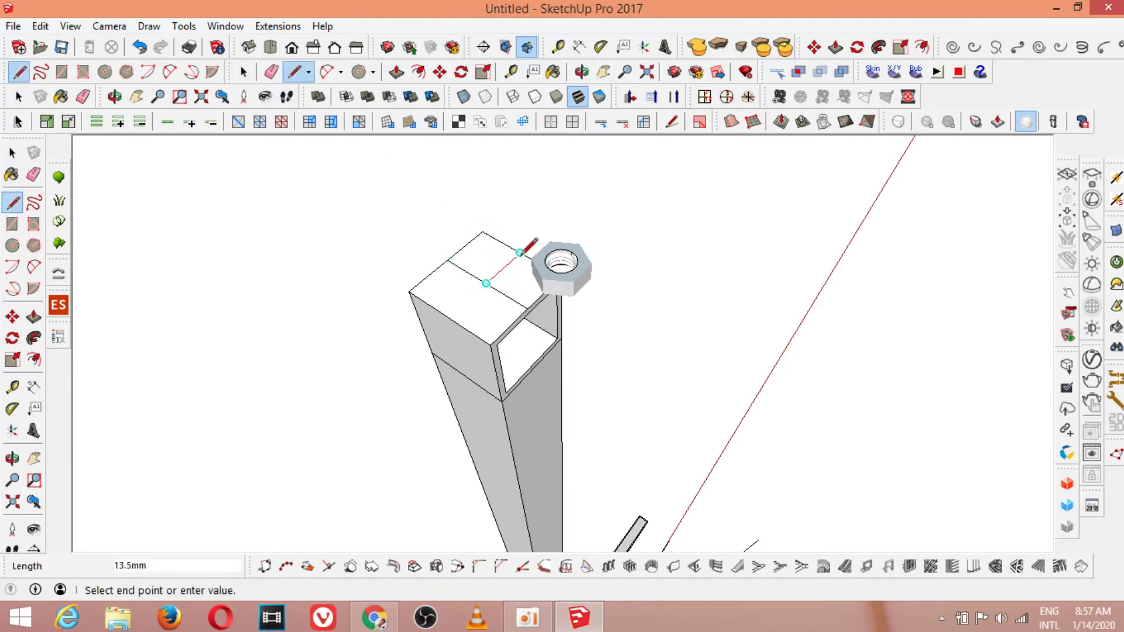
left_click(243, 73)
left_click(453, 265)
key("Delete")
left_click(502, 294)
key("Delete")
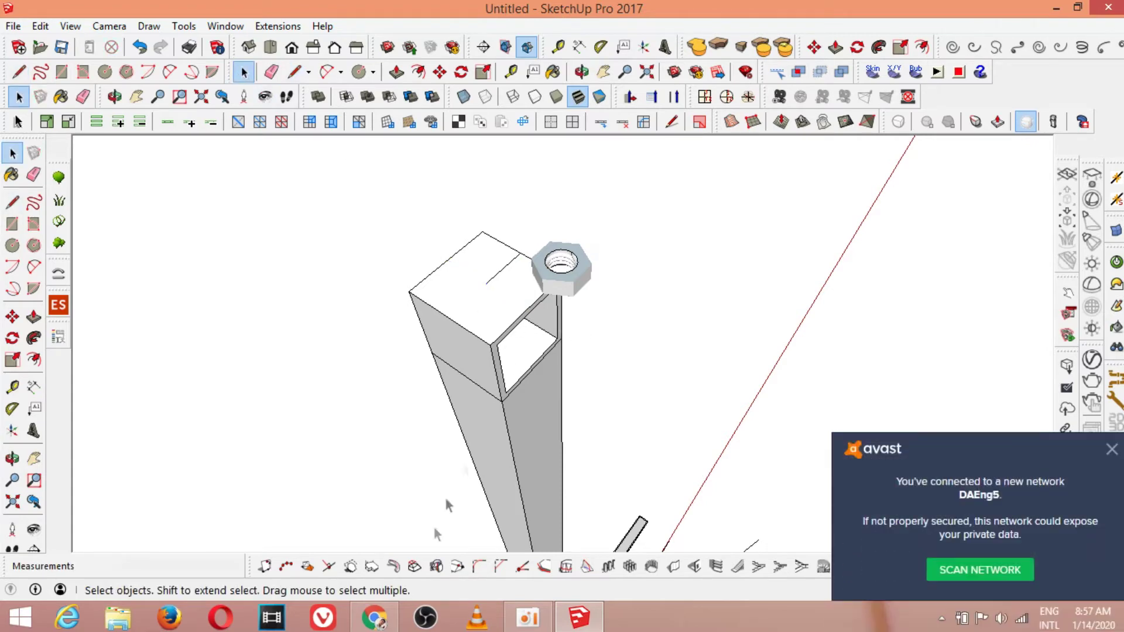
Place a metric M8 coarse threaded hole with automatic through hole at the centre of the short tube's top face.
left_click(1112, 449)
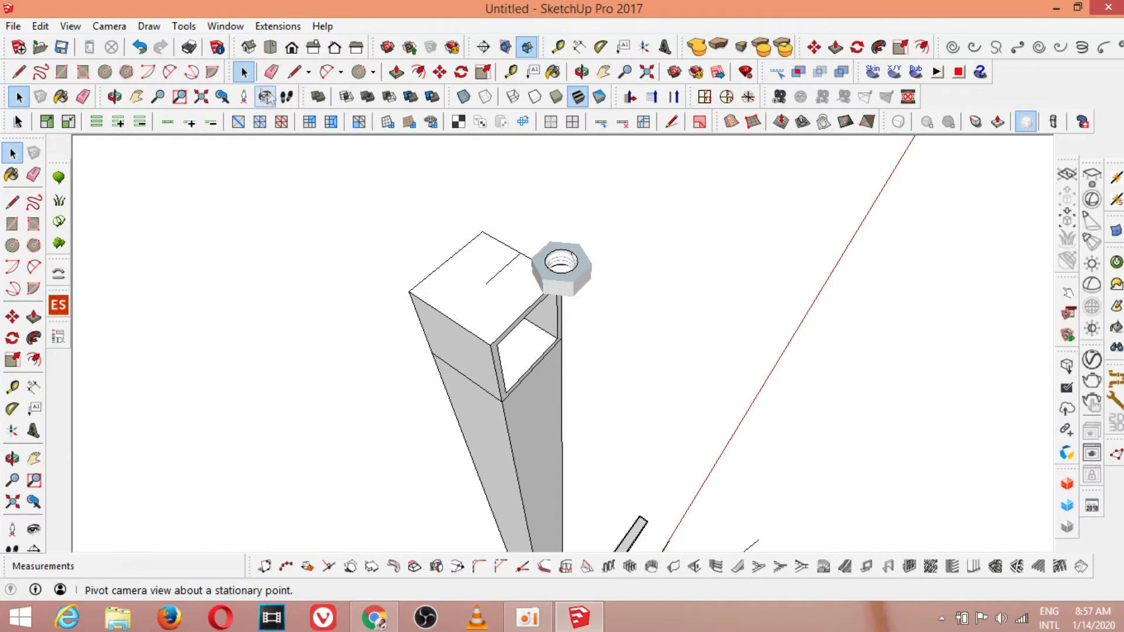
left_click(184, 26)
left_click(242, 451)
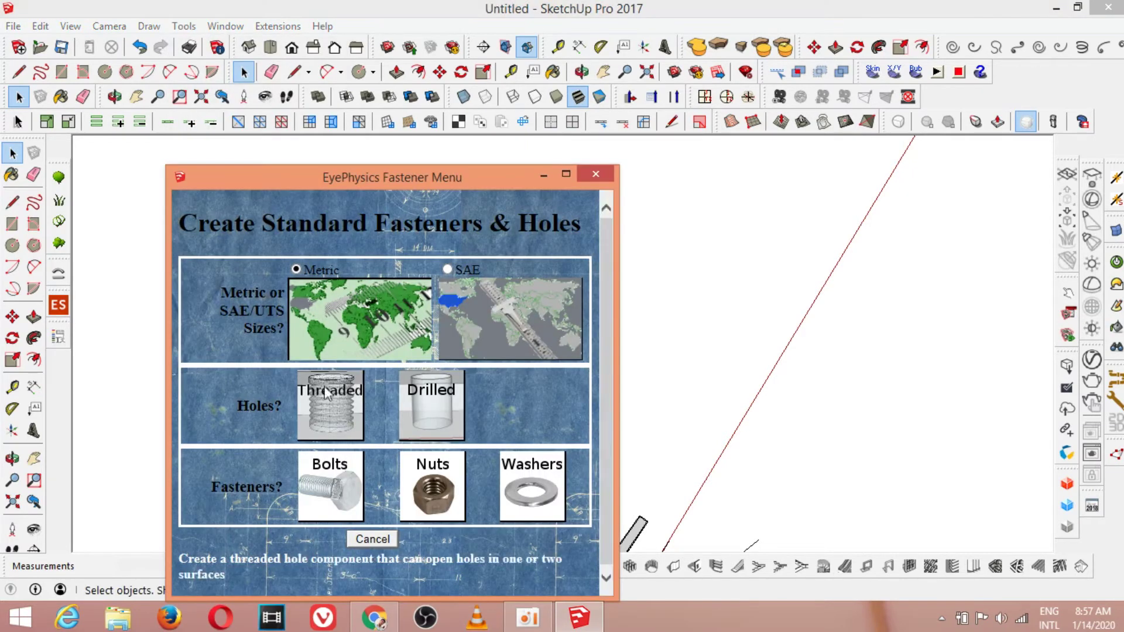
left_click(326, 394)
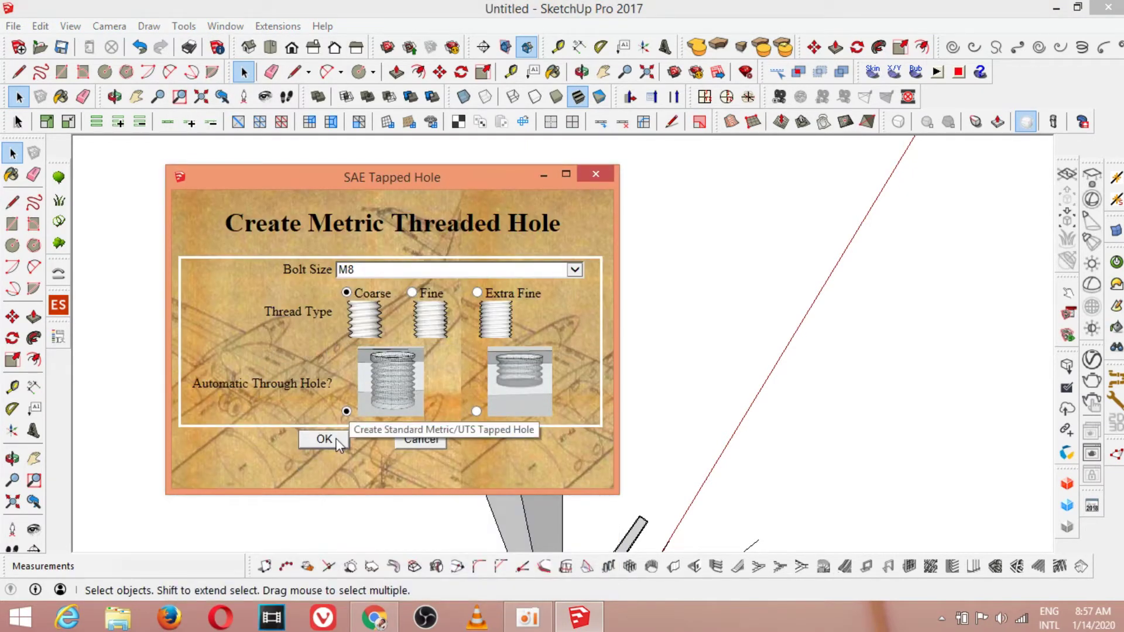
left_click(337, 443)
left_click(492, 290)
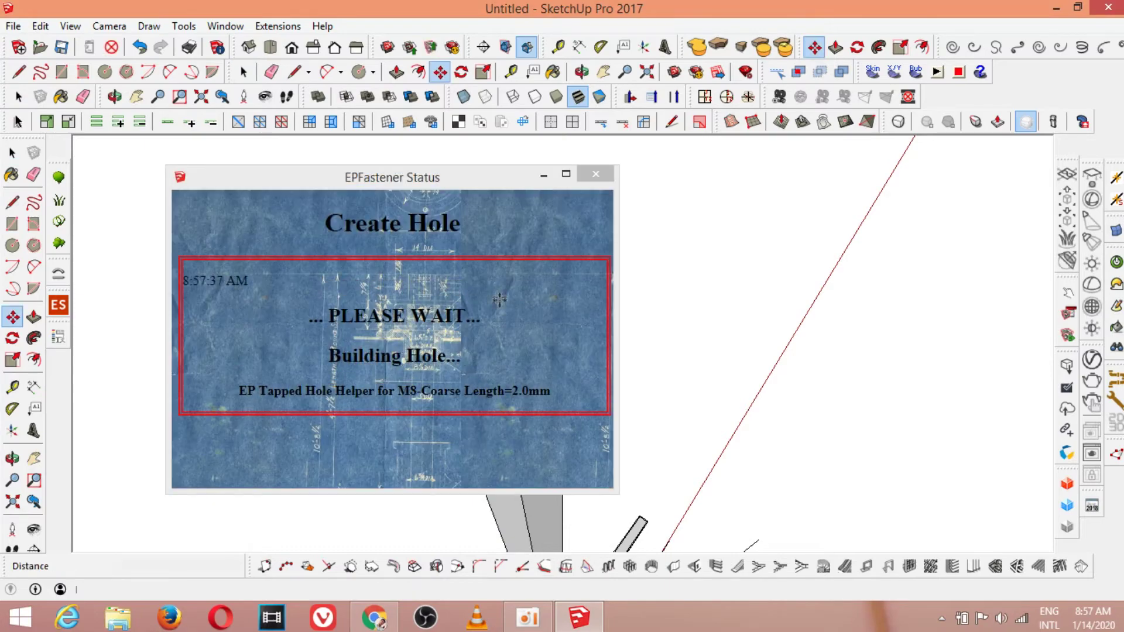
Inspect the M8 threaded hole in the short tube's top face from several angles.
scroll(503, 299, "up", 6)
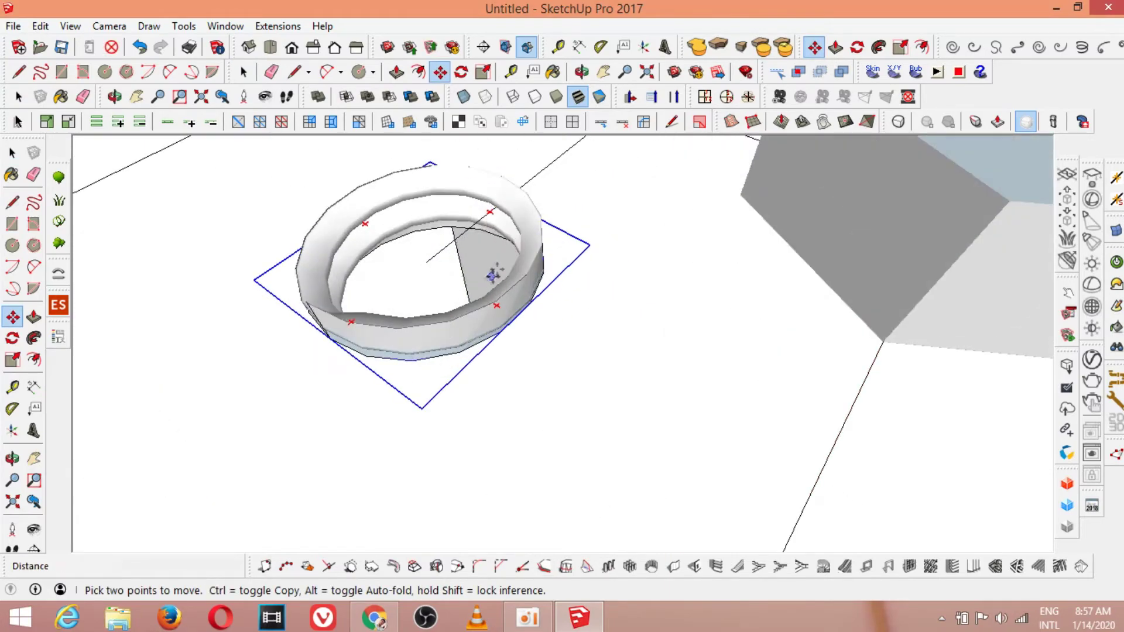
left_click(582, 72)
left_click_drag(521, 287, 381, 143)
left_click_drag(489, 319, 480, 423)
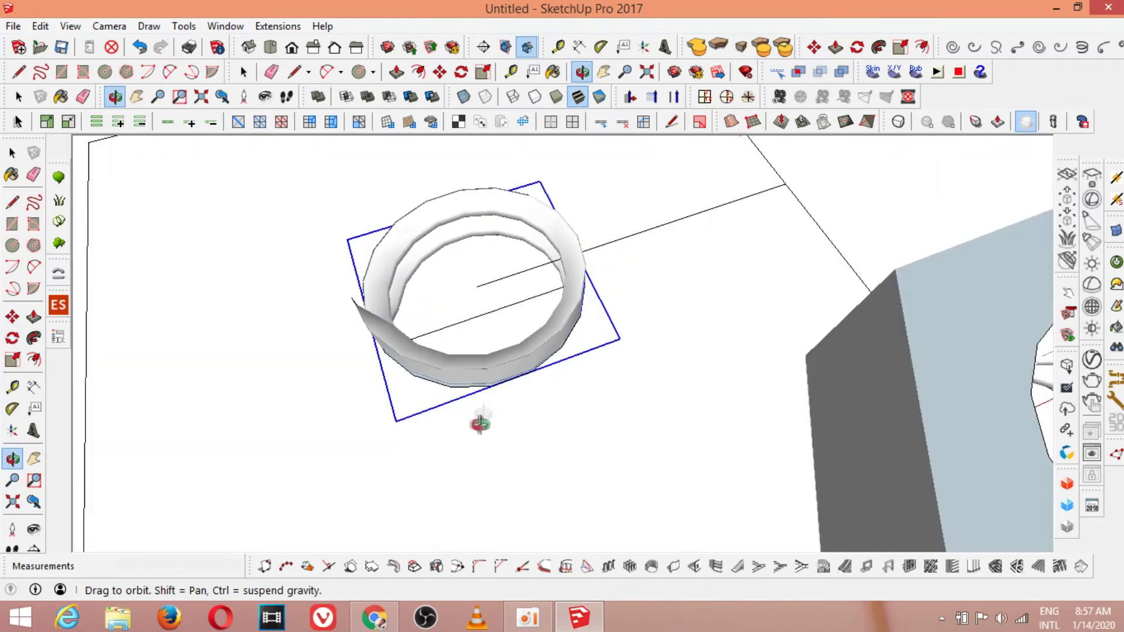
left_click(244, 72)
left_click(287, 245)
left_click(582, 72)
left_click_drag(509, 269, 519, 404)
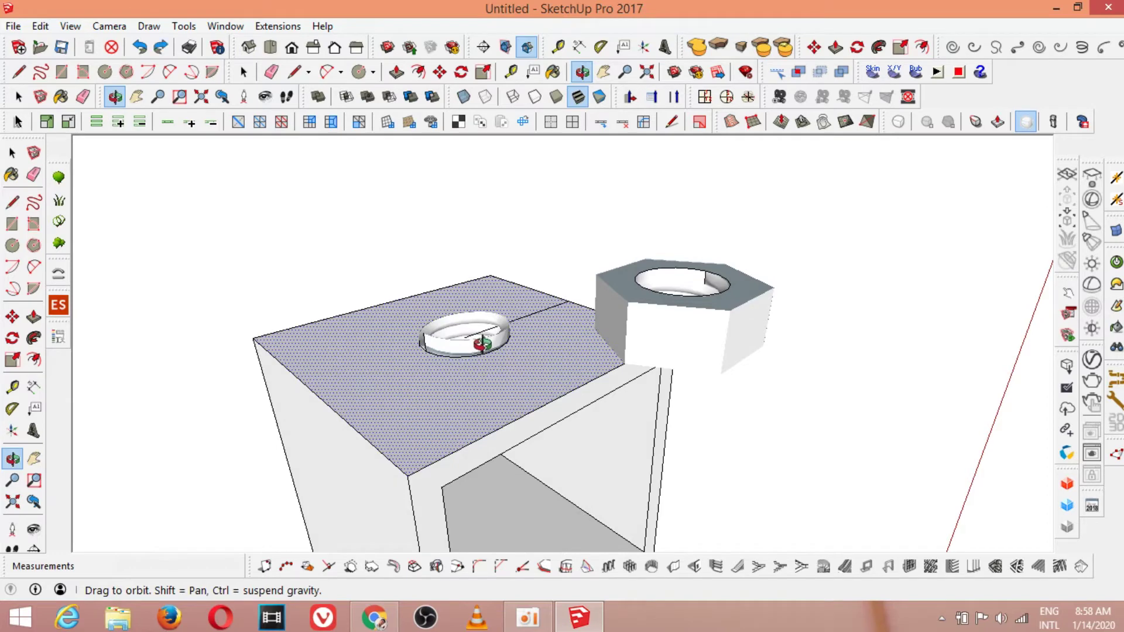
Undo the threaded hole and remove its circle from the short tube's top face.
left_click(242, 75)
left_click(296, 227)
key("ctrl+z")
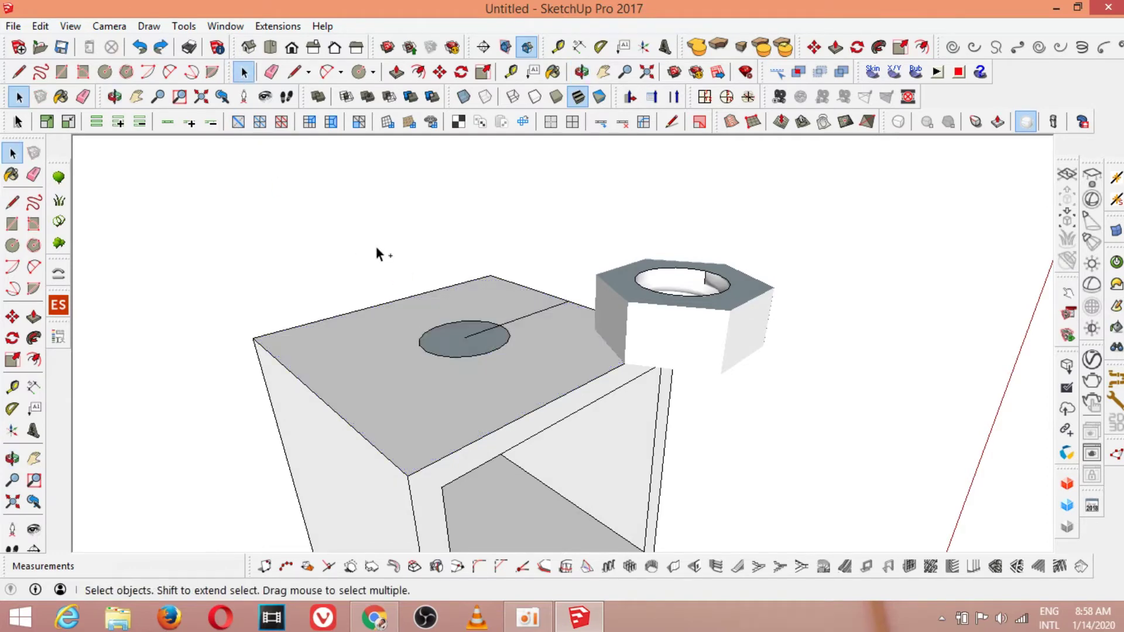
key("Delete")
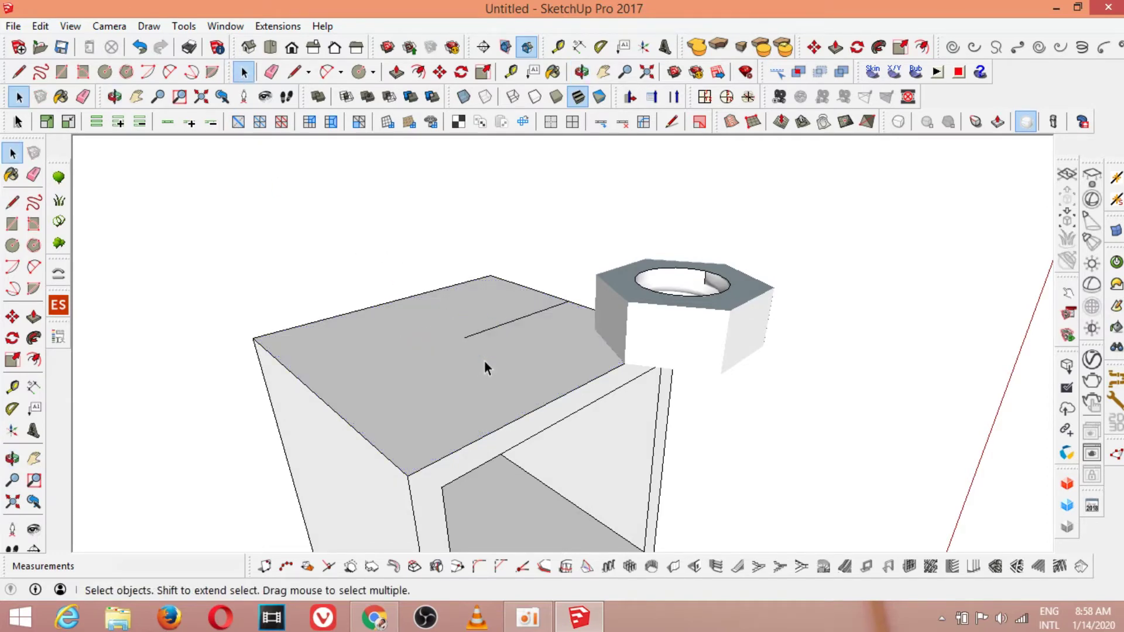
Place a metric M8 coarse threaded hole 2 mm long, without automatic through hole, at the centre of the short tube's top face.
left_click(184, 26)
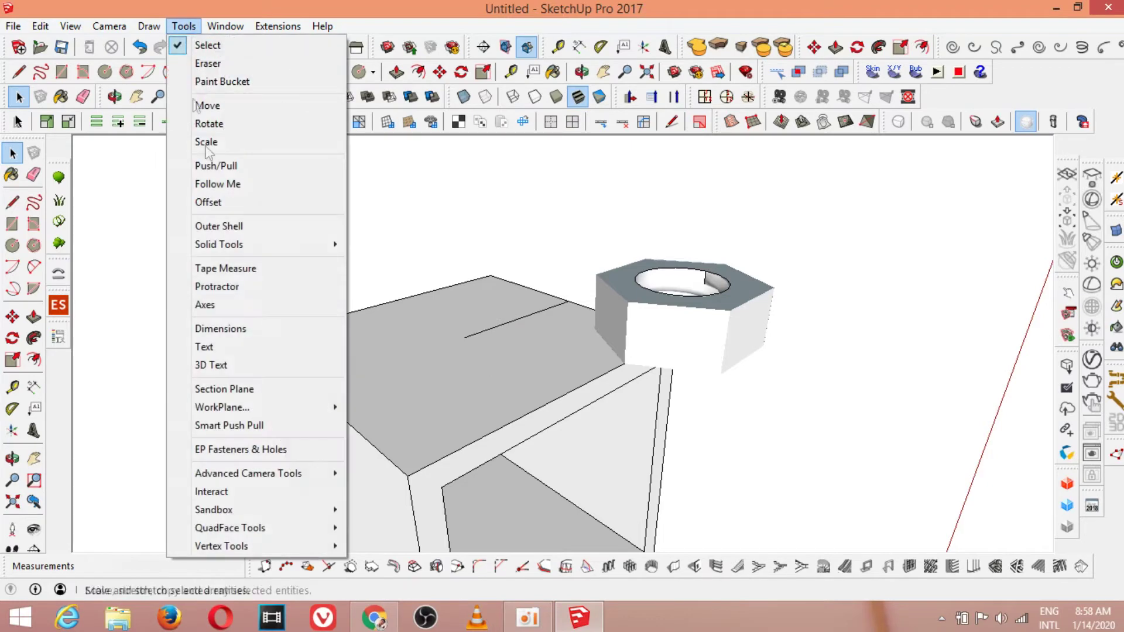
left_click(246, 449)
left_click(327, 412)
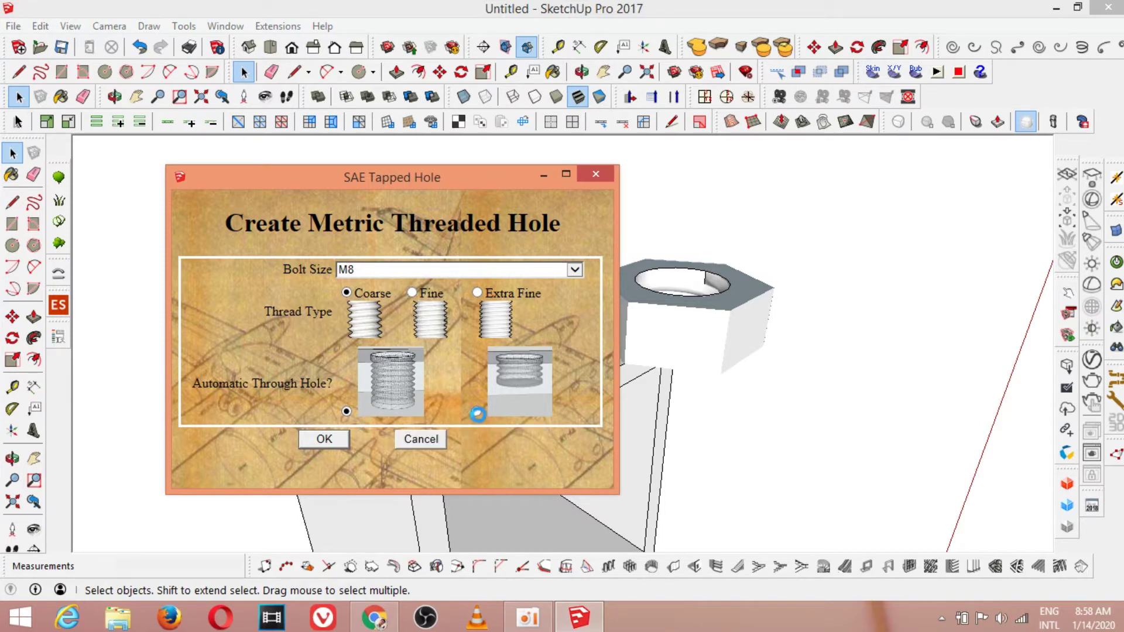
left_click(477, 414)
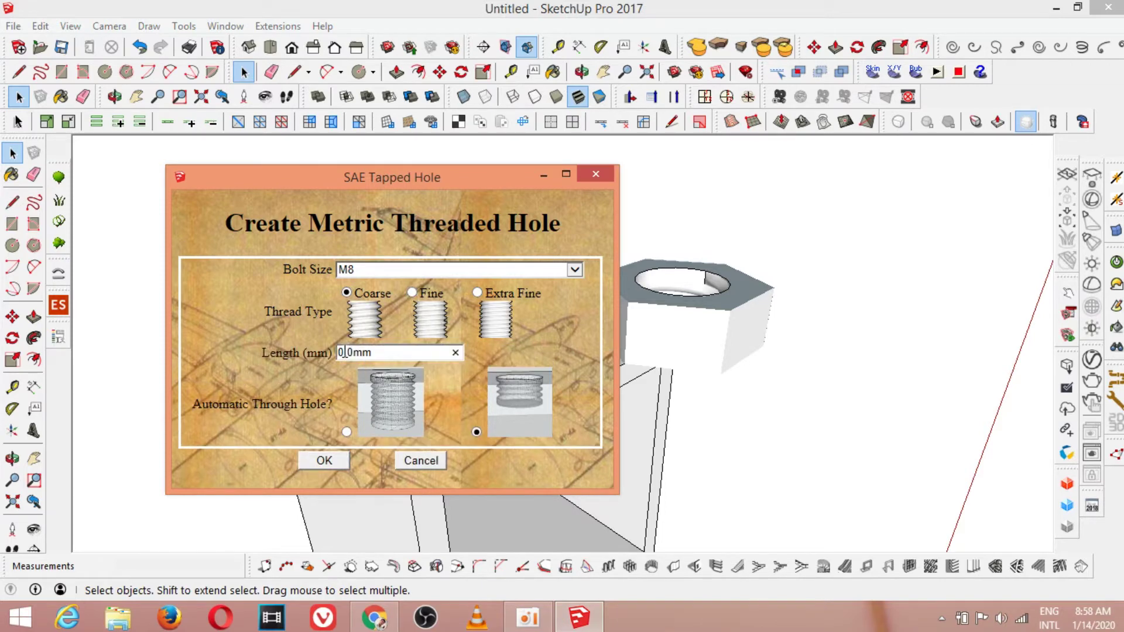
left_click(325, 466)
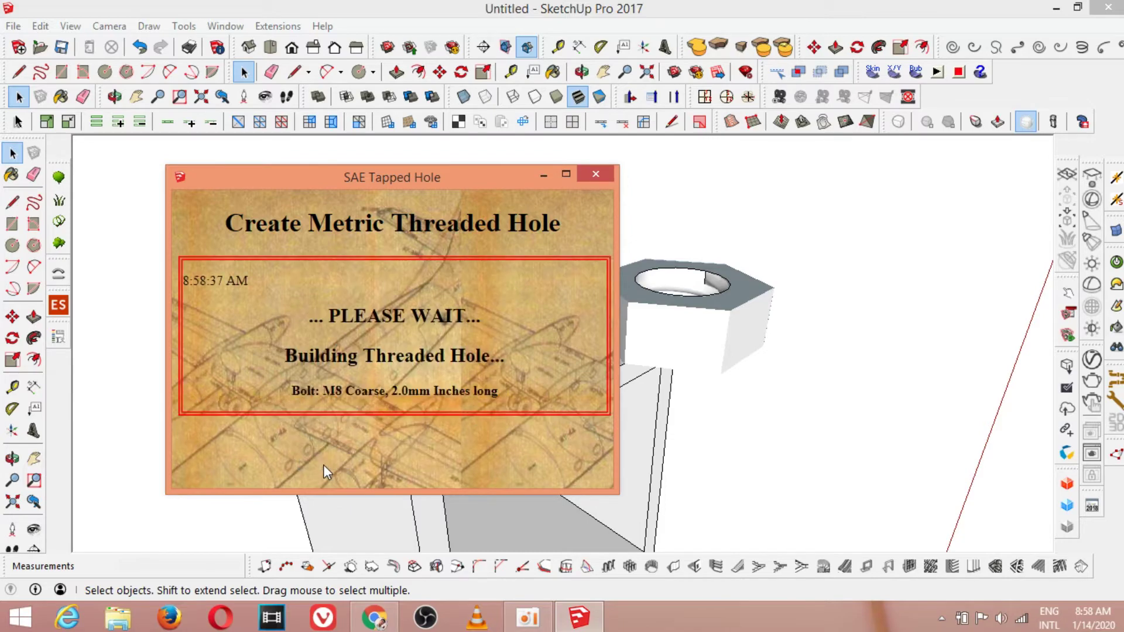
left_click(466, 335)
left_click(581, 71)
left_click_drag(492, 363, 433, 328)
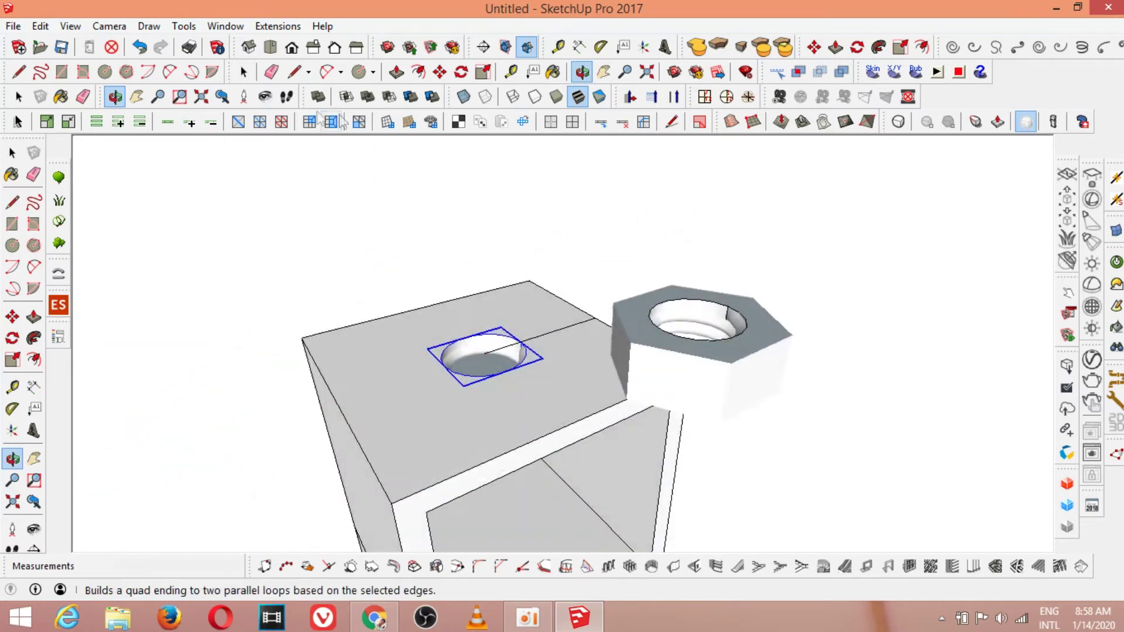
Delete the helper line between the hole's centre and the edge midpoint of the short tube's top face.
left_click(244, 72)
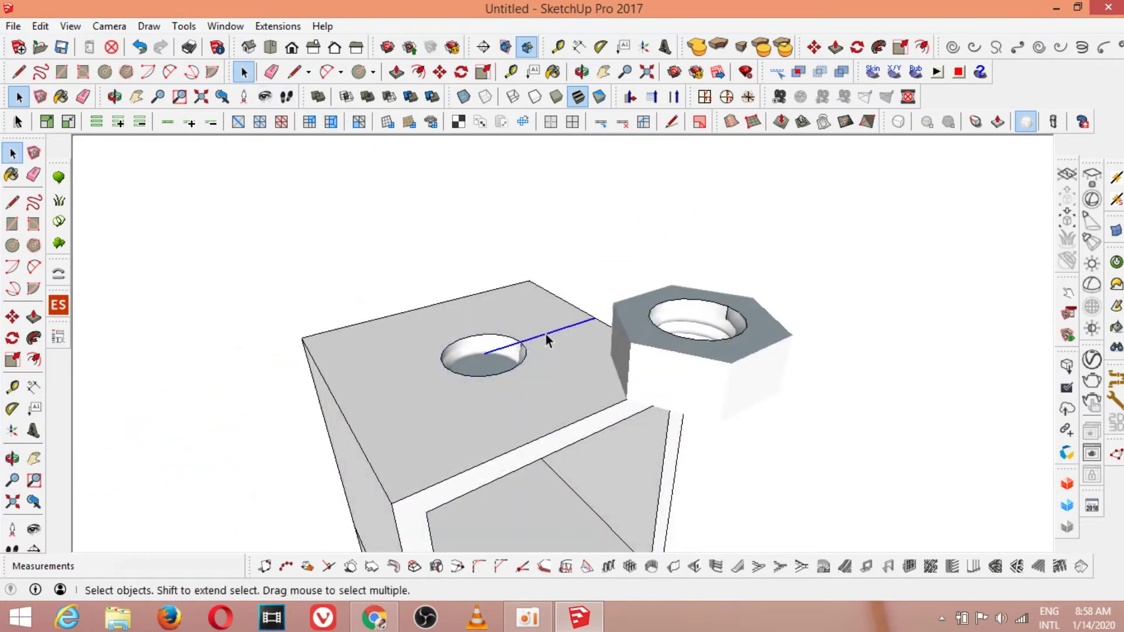
scroll(545, 335, "down", 5)
left_click(579, 71)
left_click_drag(544, 328, 394, 140)
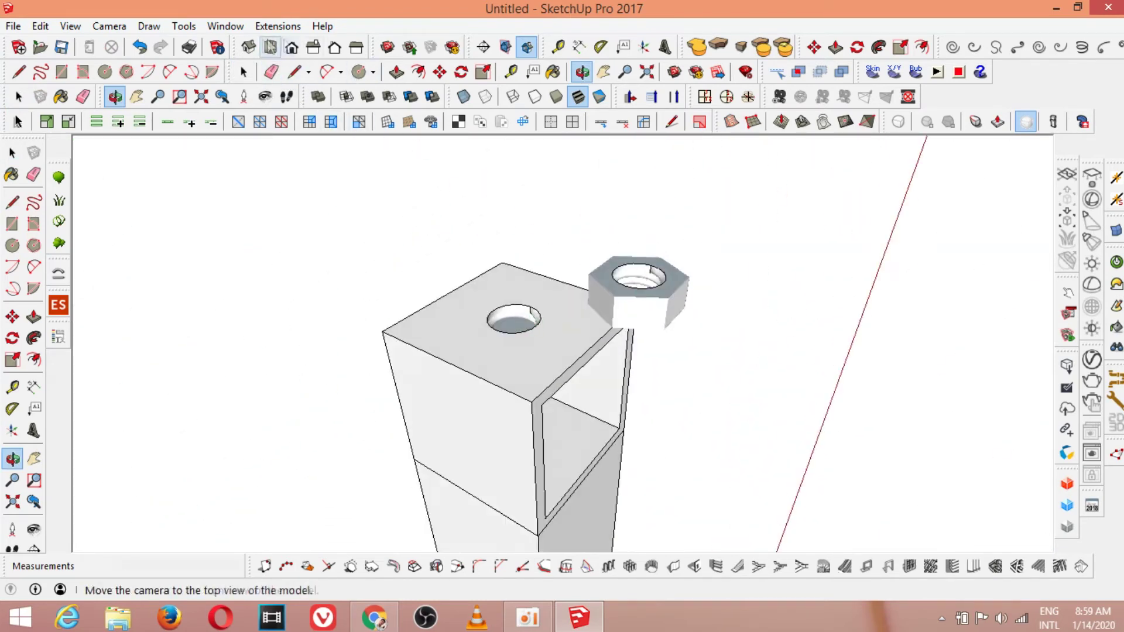
Move the M8 nut across the short tube's top face so that it sits over the threaded hole.
key("space")
left_click(440, 72)
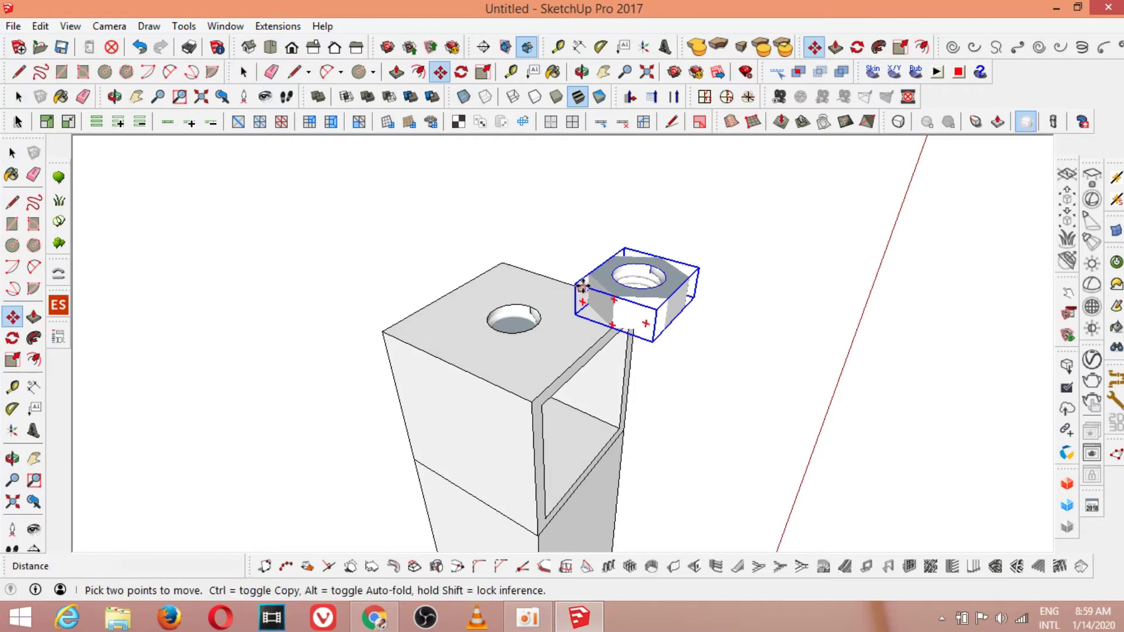
left_click(576, 285)
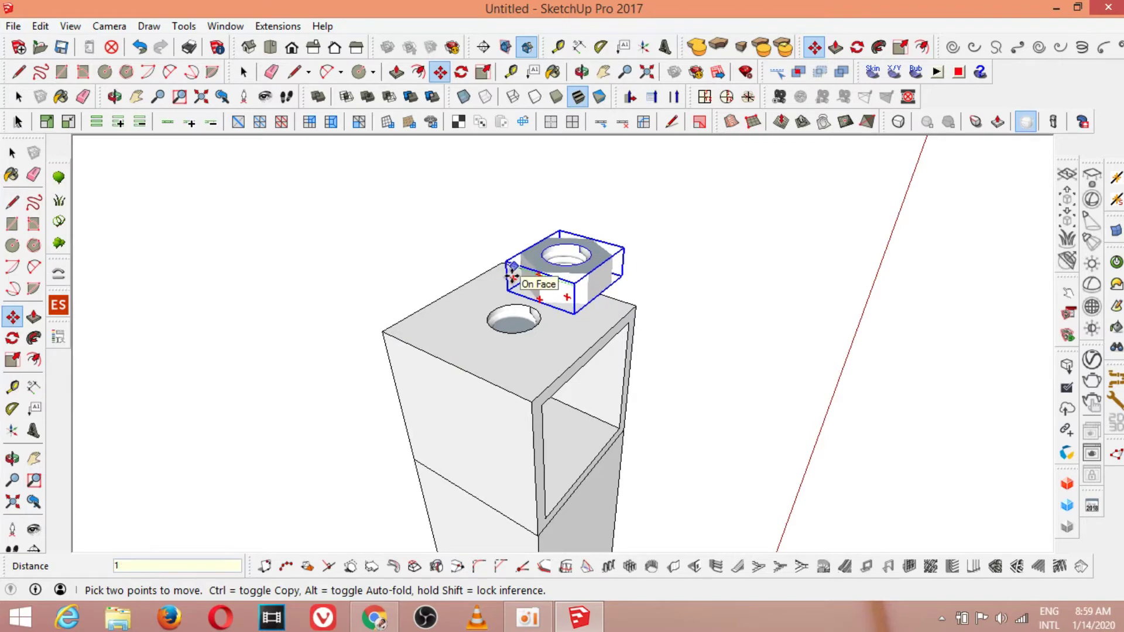
left_click(512, 274)
left_click(582, 72)
left_click_drag(491, 264, 441, 163)
left_click(440, 71)
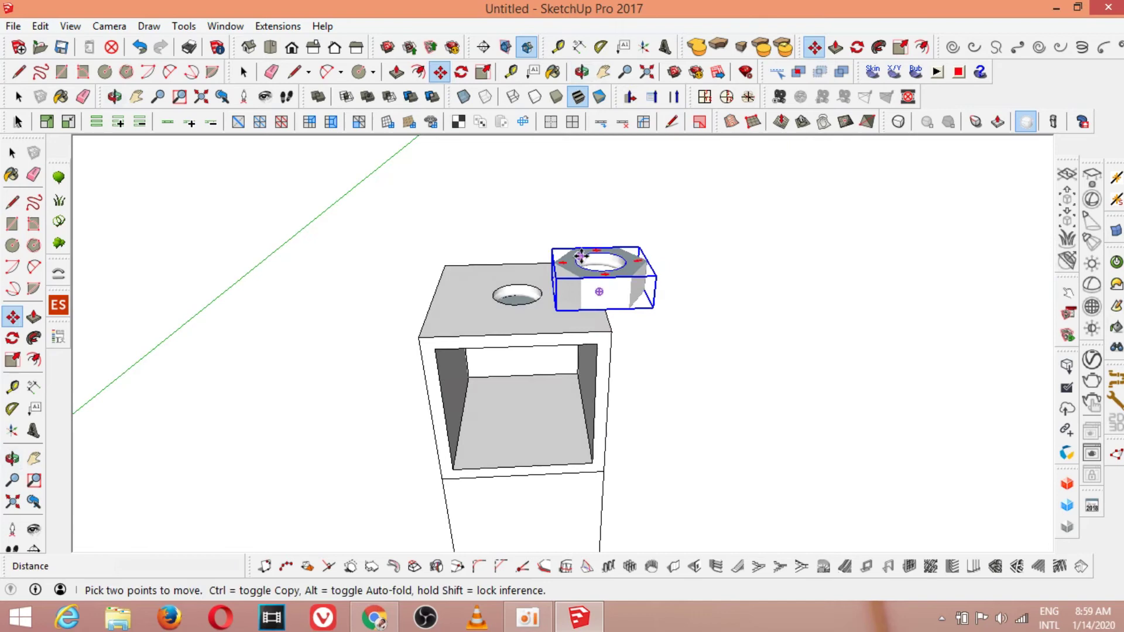
left_click(582, 254)
left_click(553, 258)
left_click(581, 72)
left_click_drag(545, 263, 369, 209)
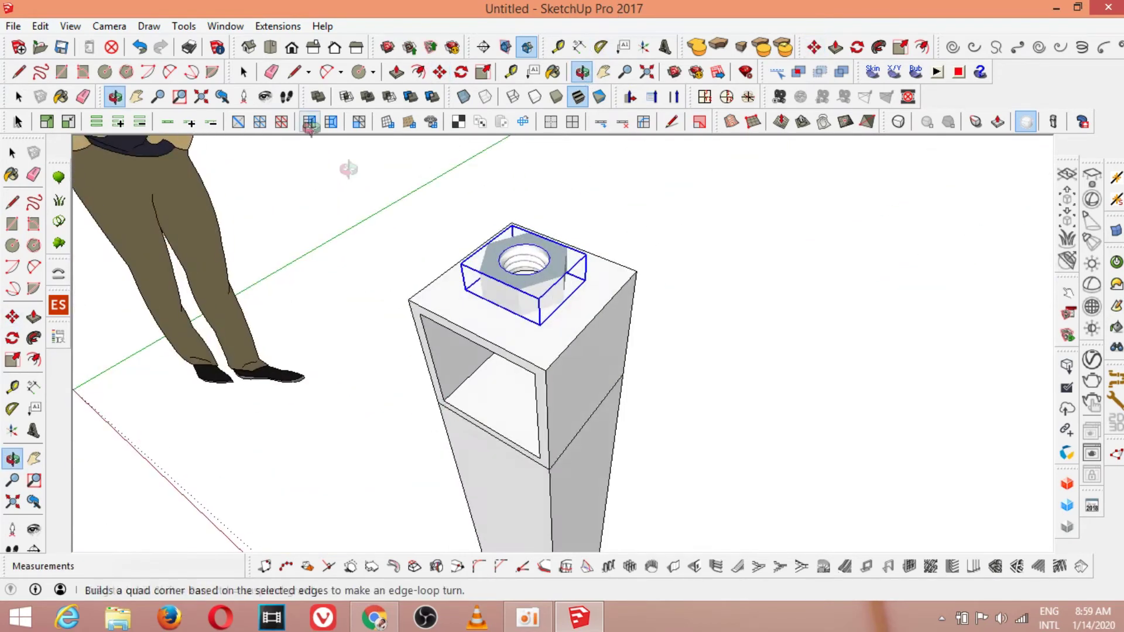
Paint the M8 nut on the upright's top with a grey colour.
left_click(244, 72)
double_click(544, 283)
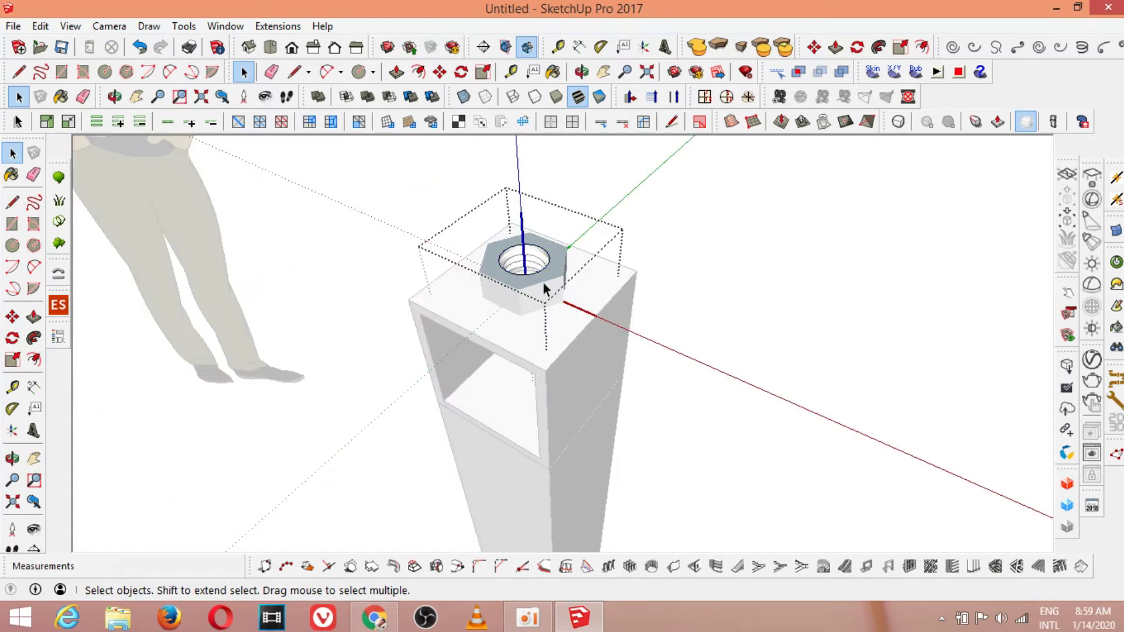
left_click(668, 290)
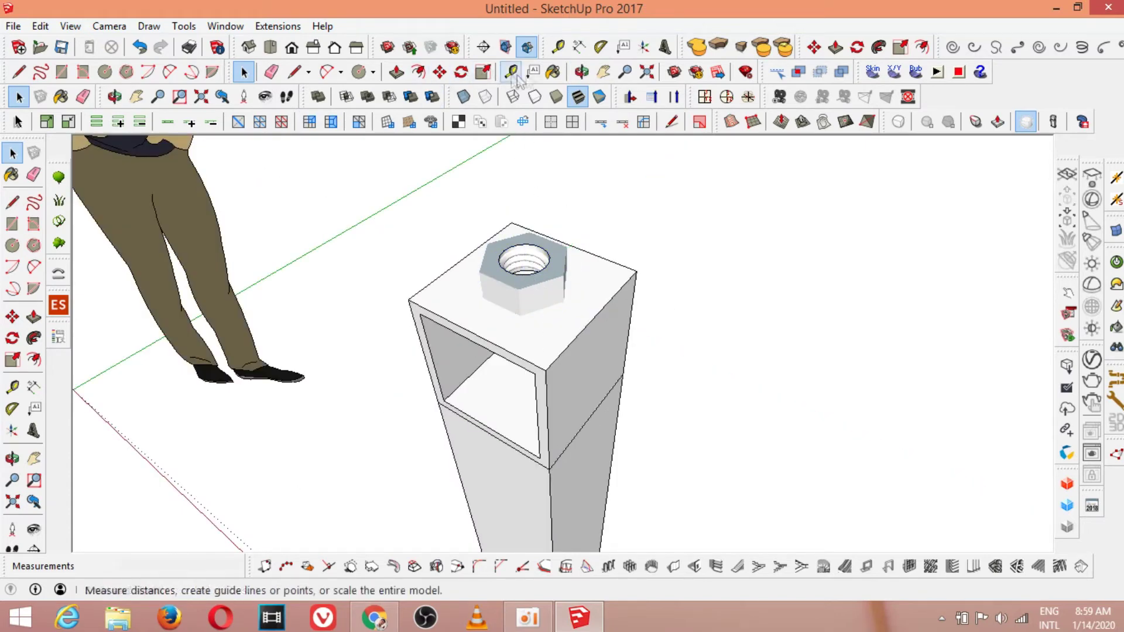
key("b")
scroll(939, 213, "down", 5)
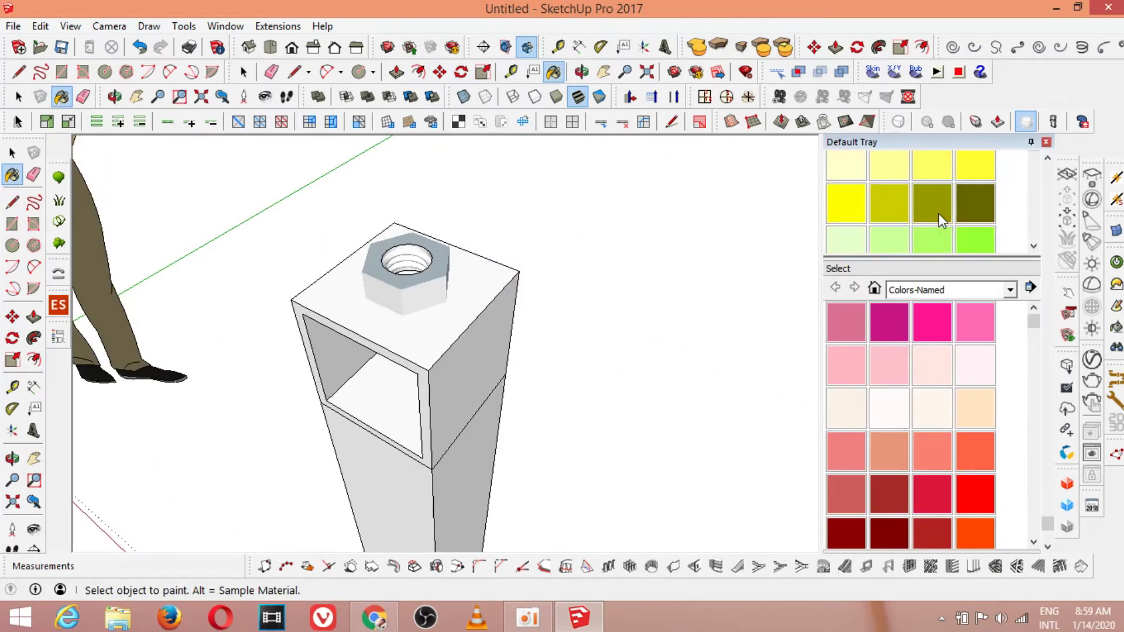
scroll(939, 207, "down", 3)
left_click(846, 197)
left_click(445, 266)
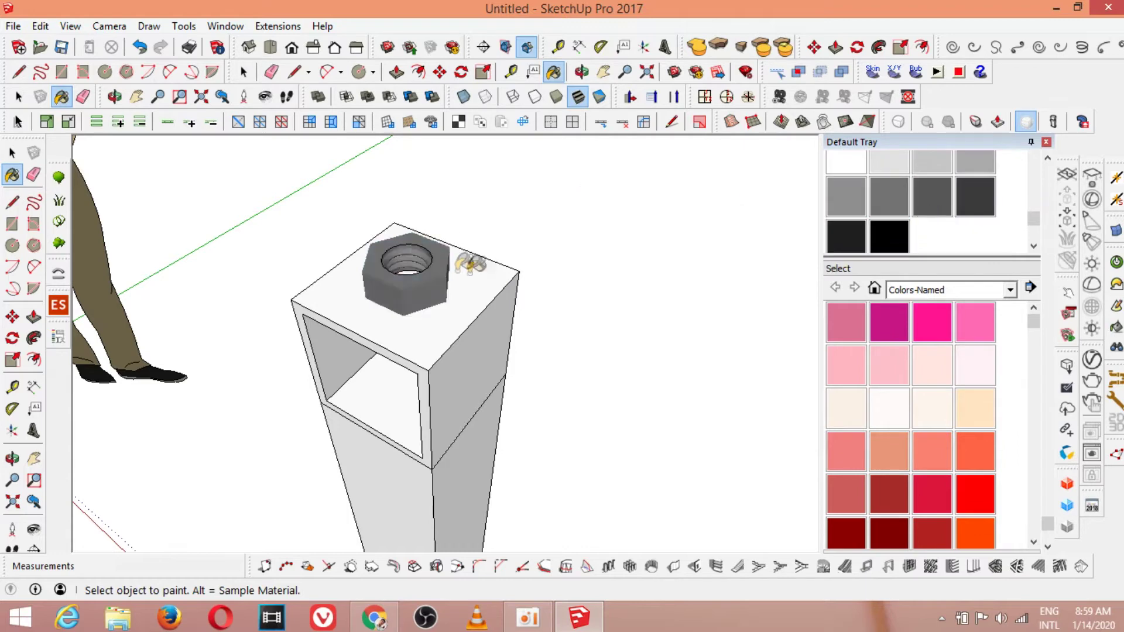
Unglue the threaded hole component from the top wall of the short tube, working from inside the tube.
left_click(582, 72)
left_click_drag(544, 252, 424, 456)
scroll(517, 233, "up", 6)
scroll(550, 424, "up", 5)
left_click_drag(551, 424, 392, 342)
scroll(342, 401, "up", 3)
scroll(345, 402, "down", 6)
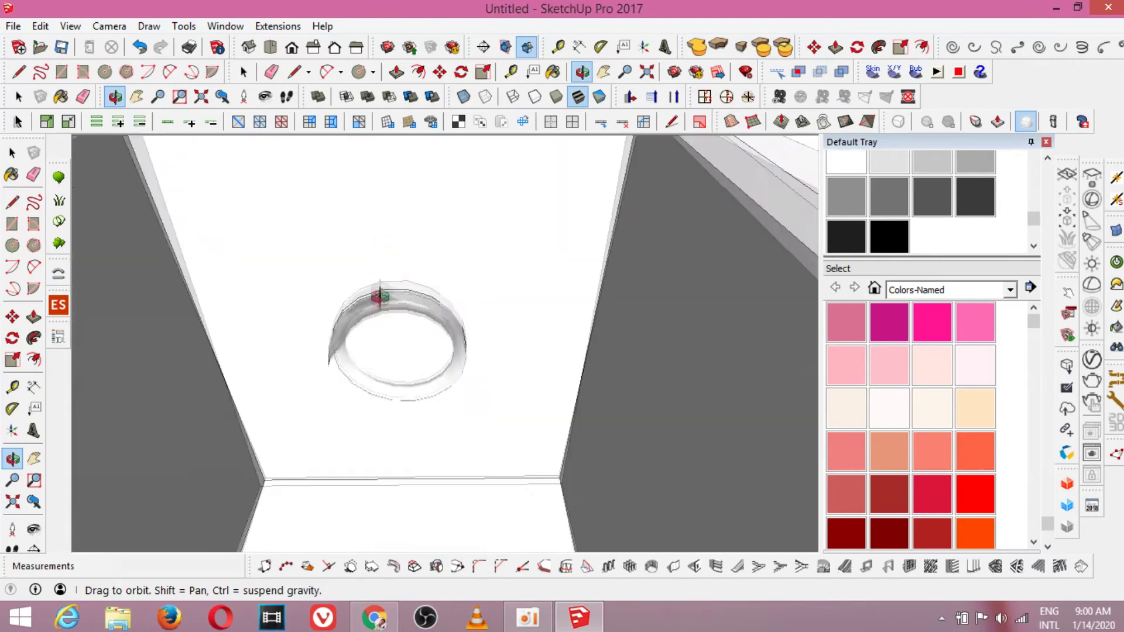
key("space")
left_click(402, 355)
left_click(405, 318)
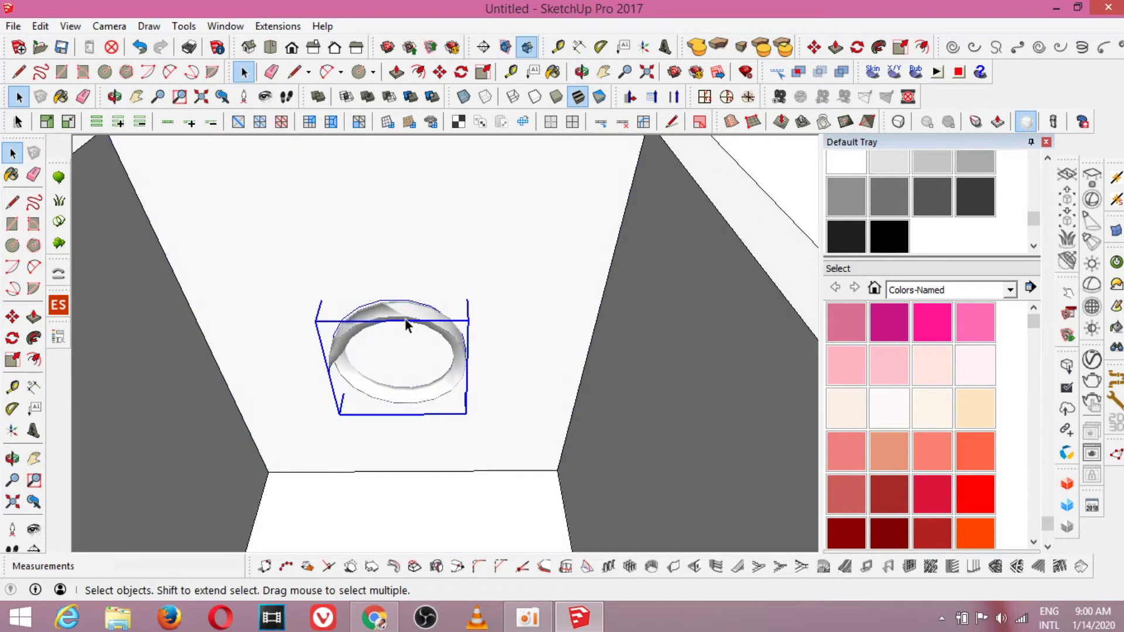
left_click(402, 343)
right_click(412, 333)
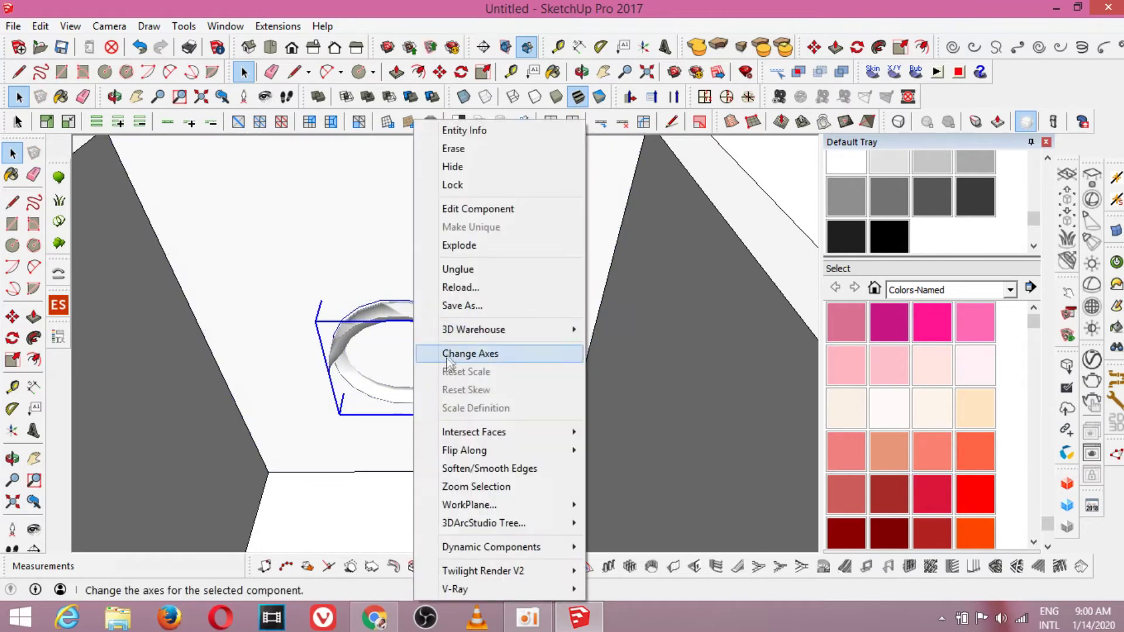
left_click(464, 270)
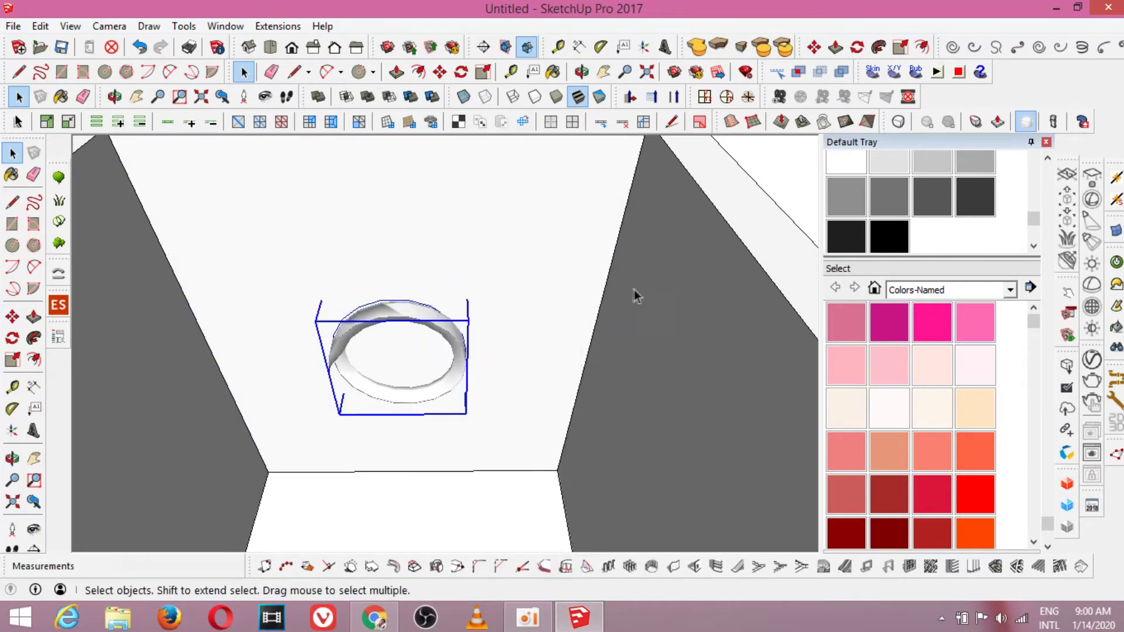
Explode the threaded hole component inside the short tube.
left_click(386, 374)
left_click(396, 323)
right_click(396, 323)
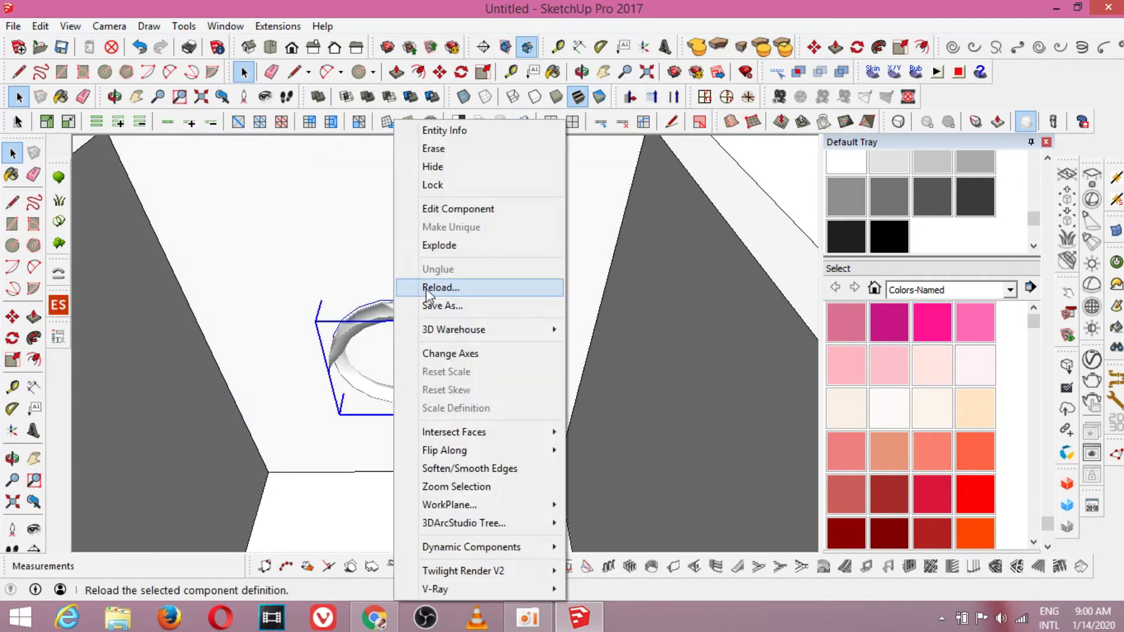
left_click(439, 246)
left_click(440, 337)
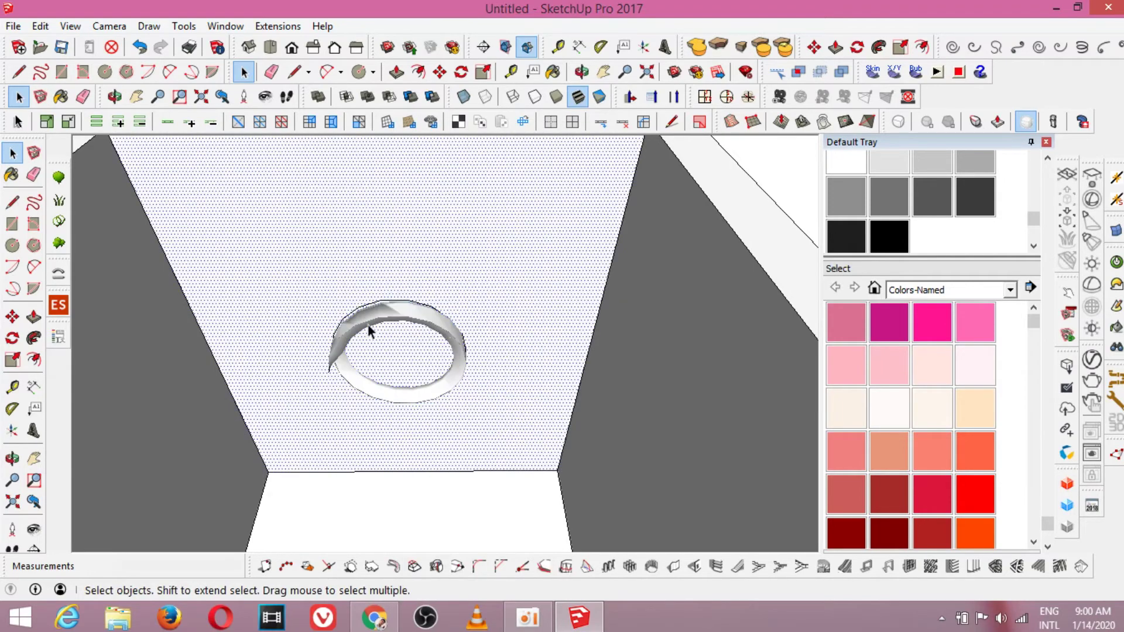
scroll(386, 363, "up", 4)
scroll(345, 370, "down", 3)
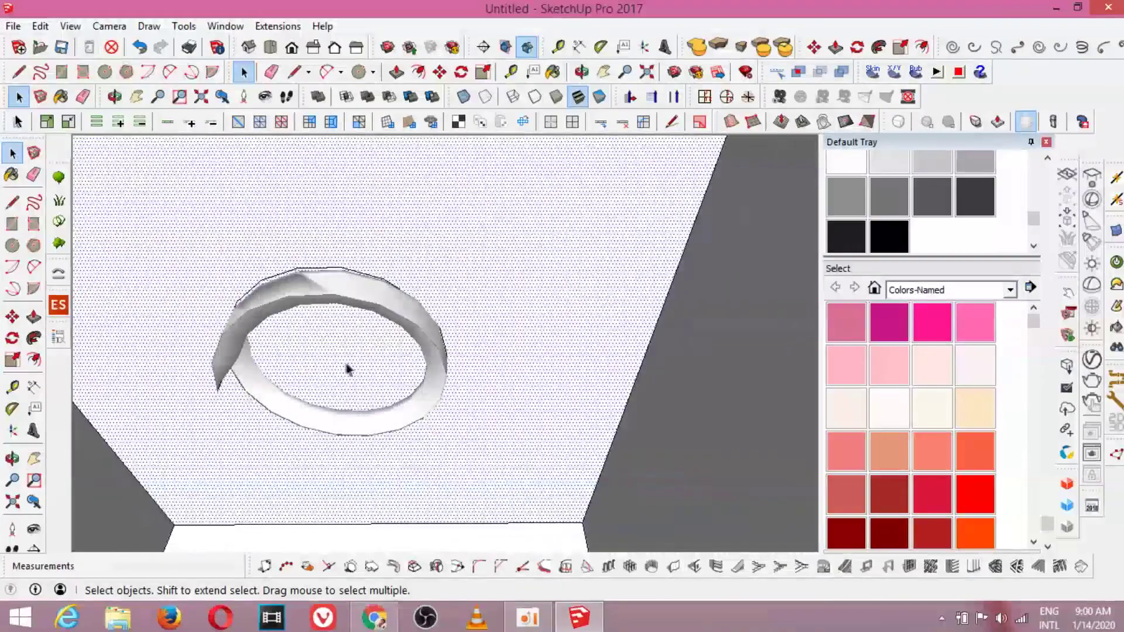
Group the geometry of the short tube on the upright's top.
scroll(347, 369, "down", 4)
left_click(582, 72)
left_click_drag(337, 357, 363, 218)
key("space")
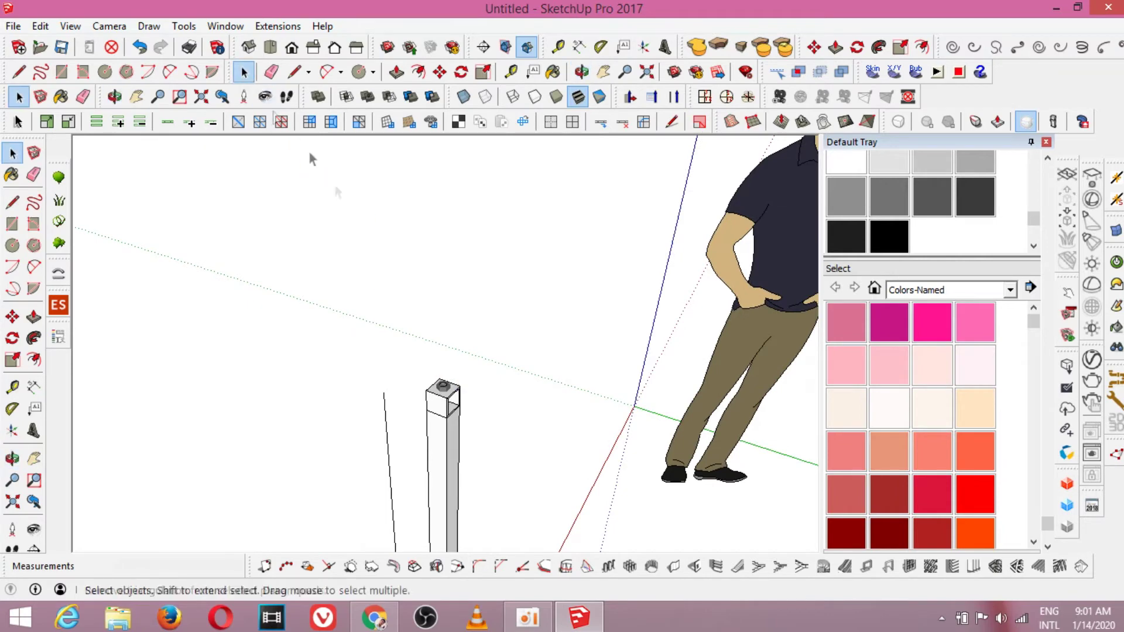
scroll(446, 408, "up", 2)
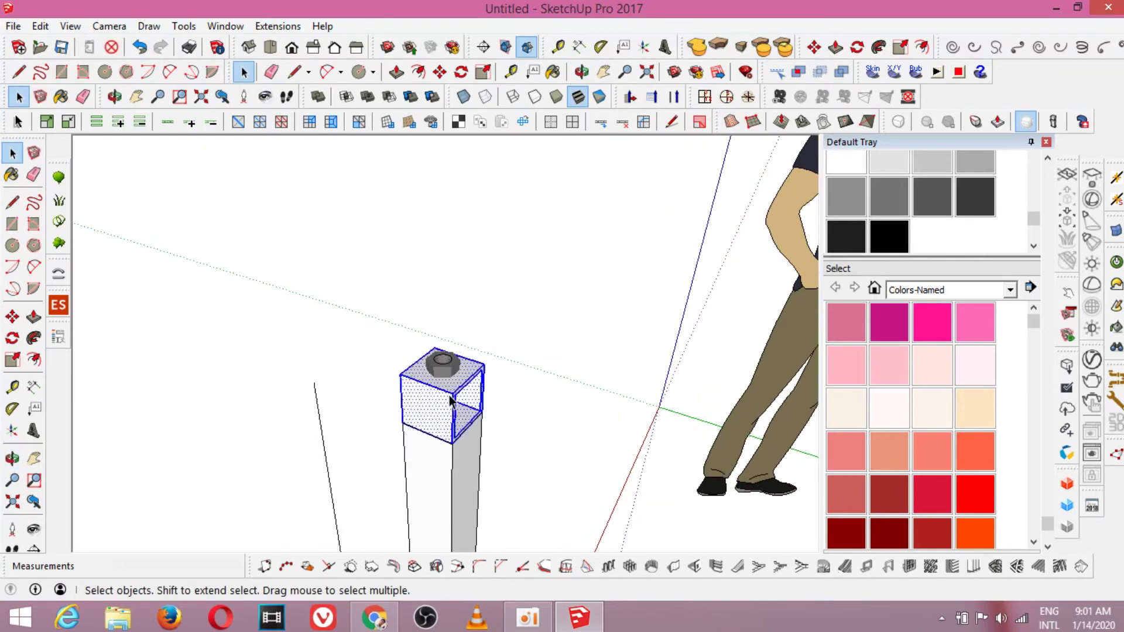
right_click(449, 400)
left_click(477, 187)
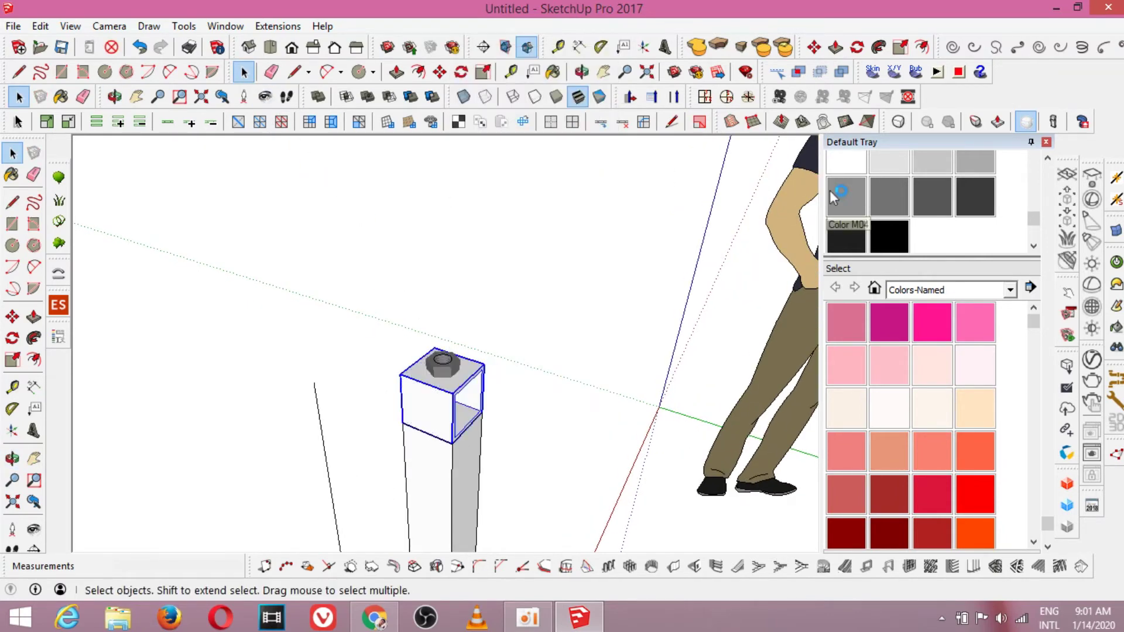
left_click(877, 168)
scroll(410, 398, "down", 3)
key("space")
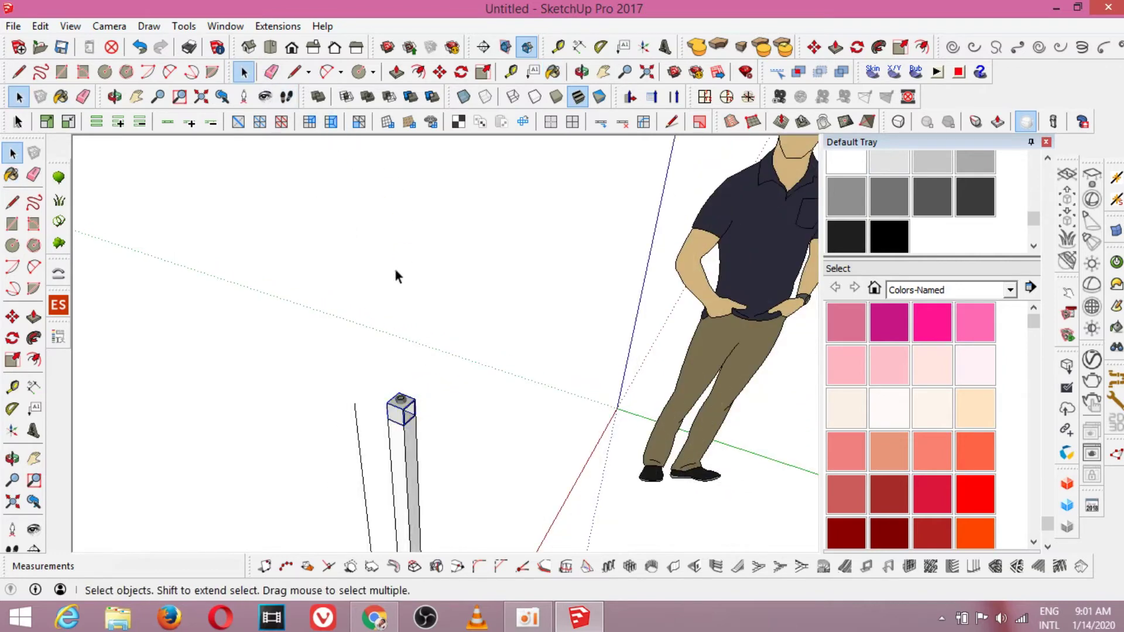
Group the geometry of the upright tube.
double_click(413, 473)
left_click(460, 310)
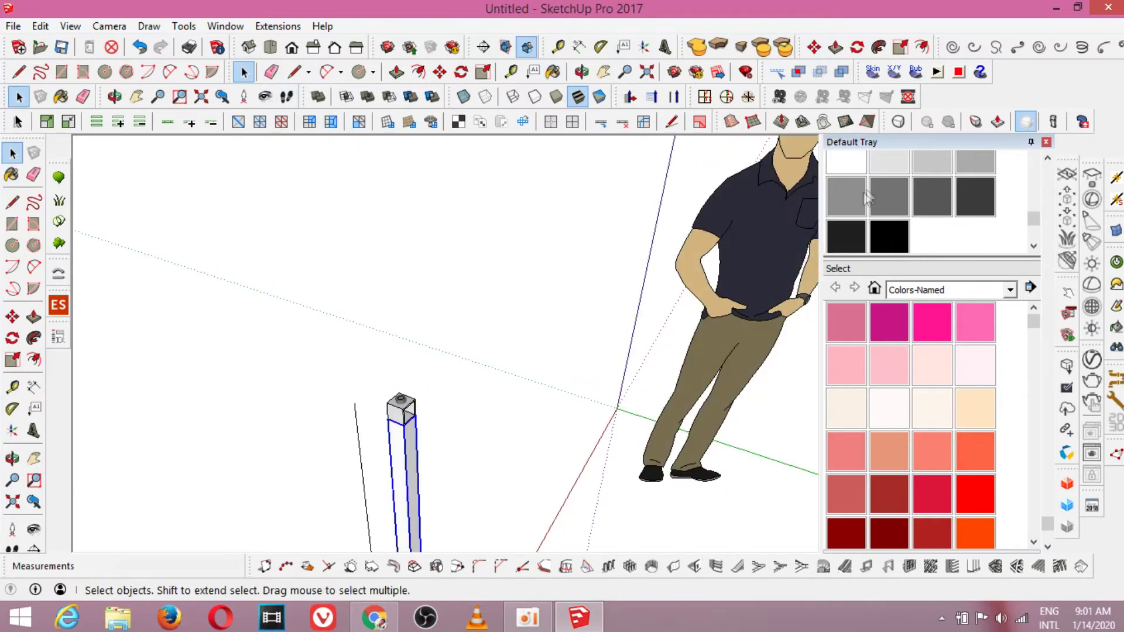
key("b")
key("space")
Delete the two short tubes from the base legs.
scroll(410, 296, "down", 4)
scroll(351, 426, "up", 3)
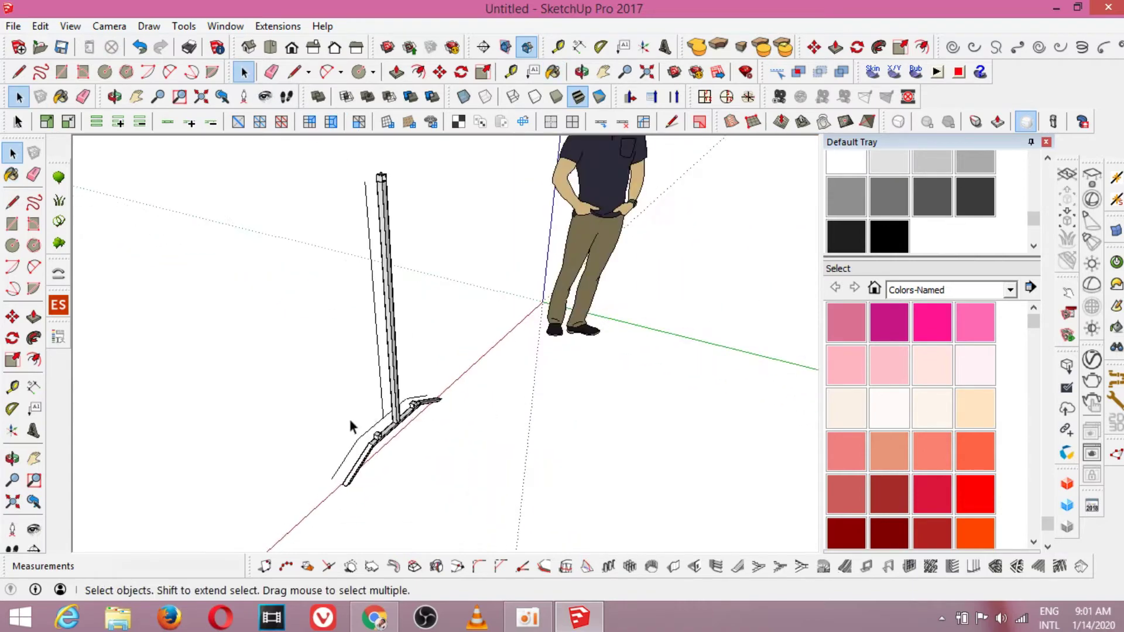
scroll(351, 426, "up", 3)
scroll(374, 439, "down", 4)
scroll(400, 451, "up", 3)
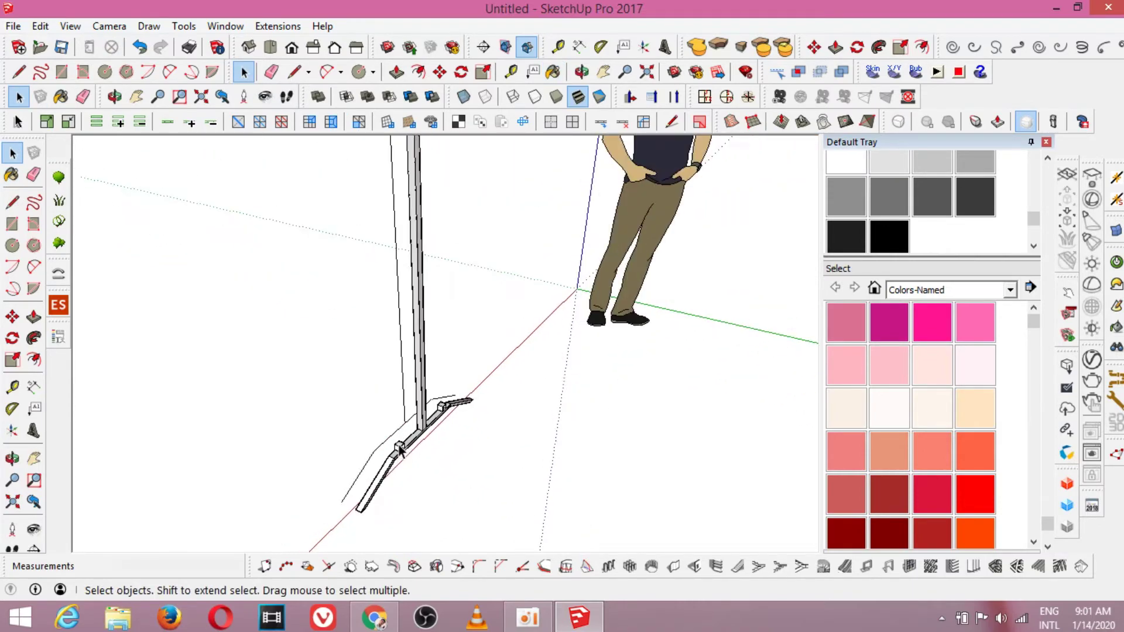
scroll(400, 451, "up", 1)
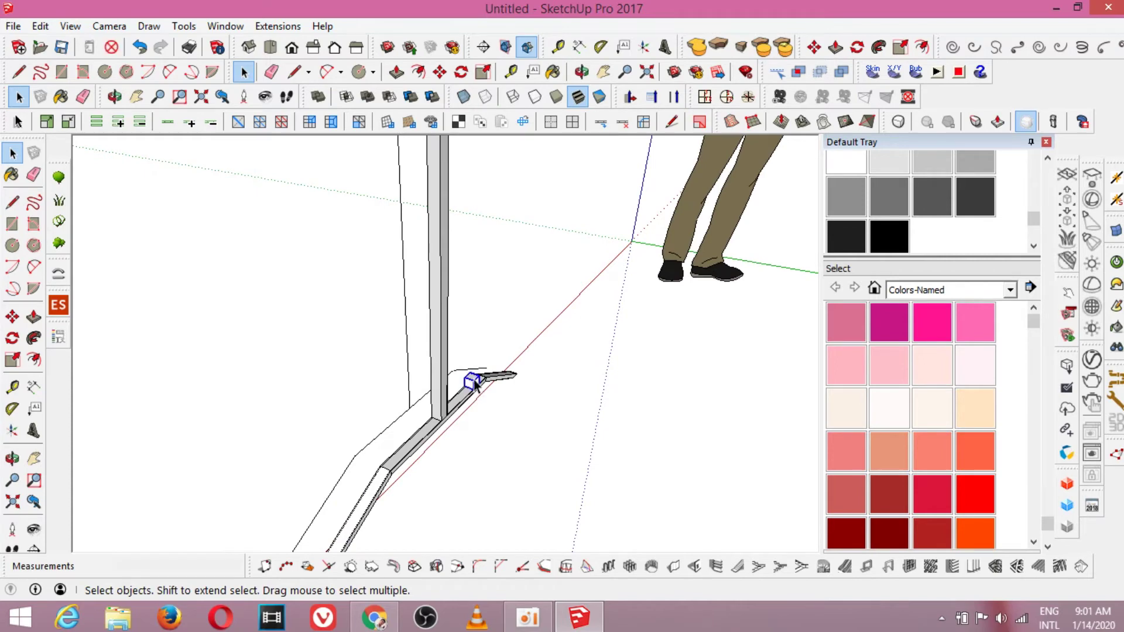
scroll(474, 384, "down", 3)
Examine the short tube and its nut on the upright's top.
left_click(581, 71)
left_click_drag(445, 352, 409, 316)
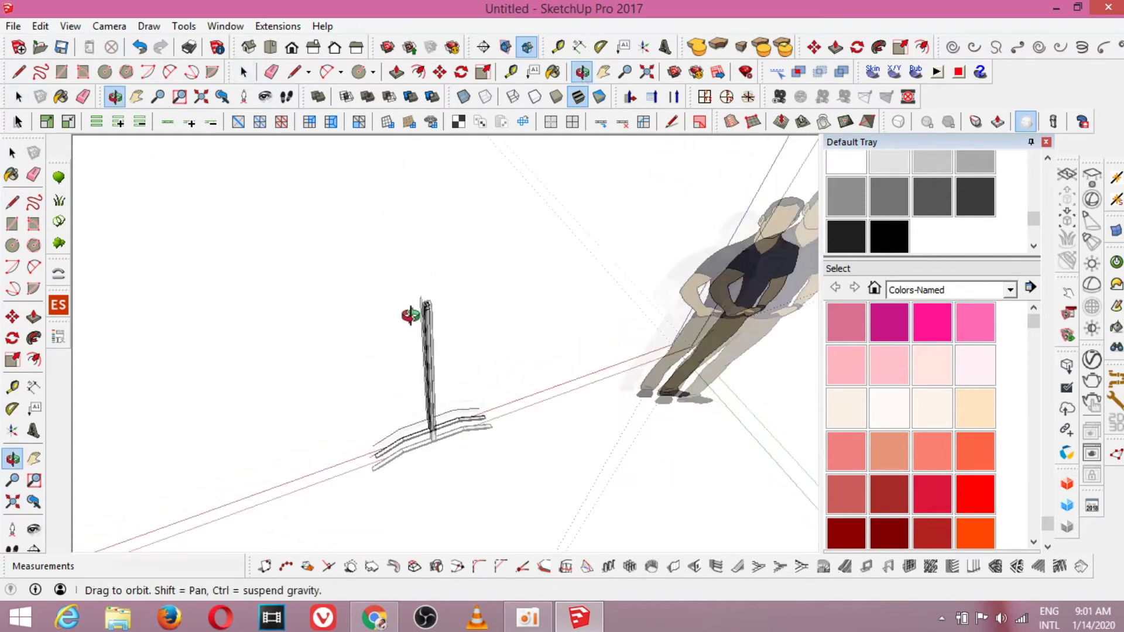
scroll(410, 316, "up", 6)
left_click(245, 72)
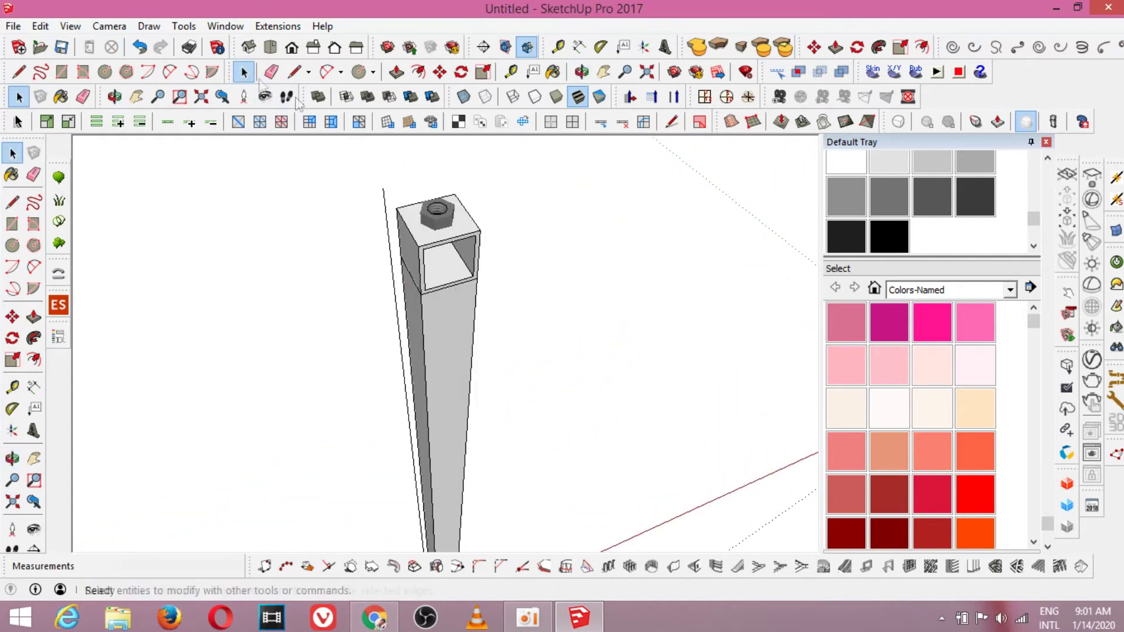
scroll(432, 183, "up", 5)
scroll(439, 222, "down", 5)
scroll(450, 236, "up", 1)
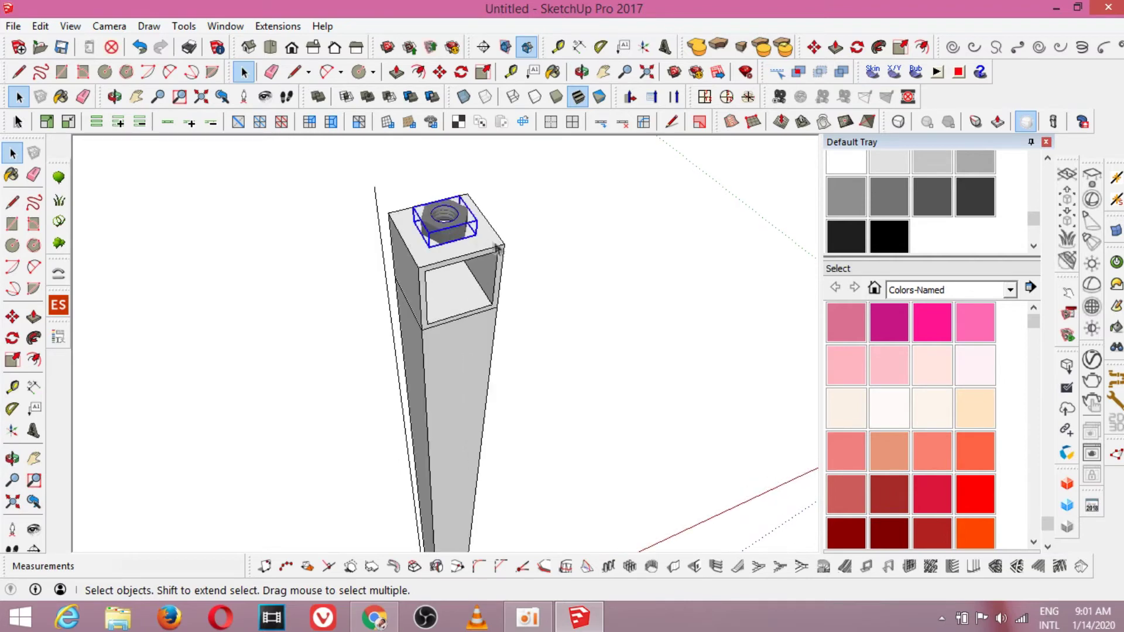
right_click(446, 261)
left_click(515, 358)
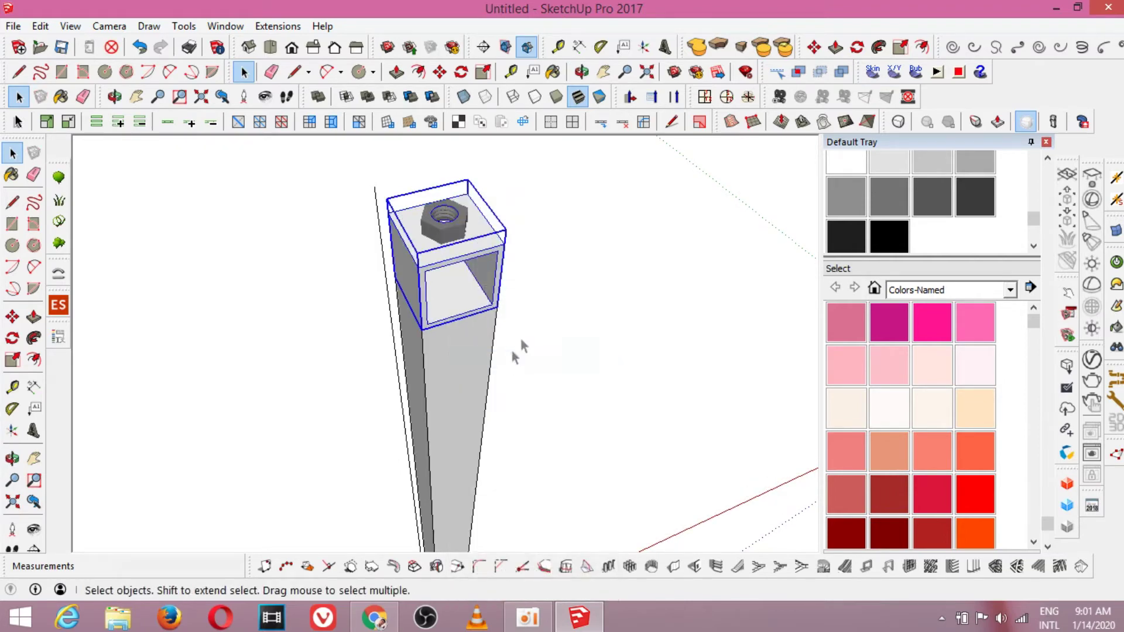
Create an M8 coarse hex-head bolt, 30 mm long with full-length threads, and place it at the short tube's corner.
left_click(183, 26)
left_click(240, 449)
left_click(331, 486)
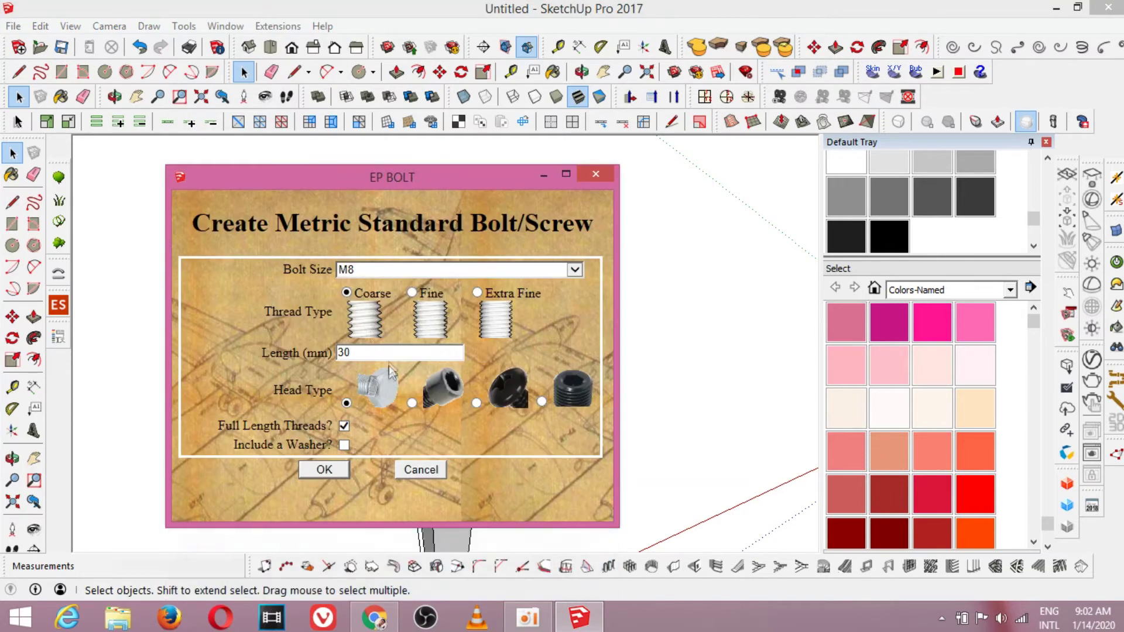
left_click(323, 470)
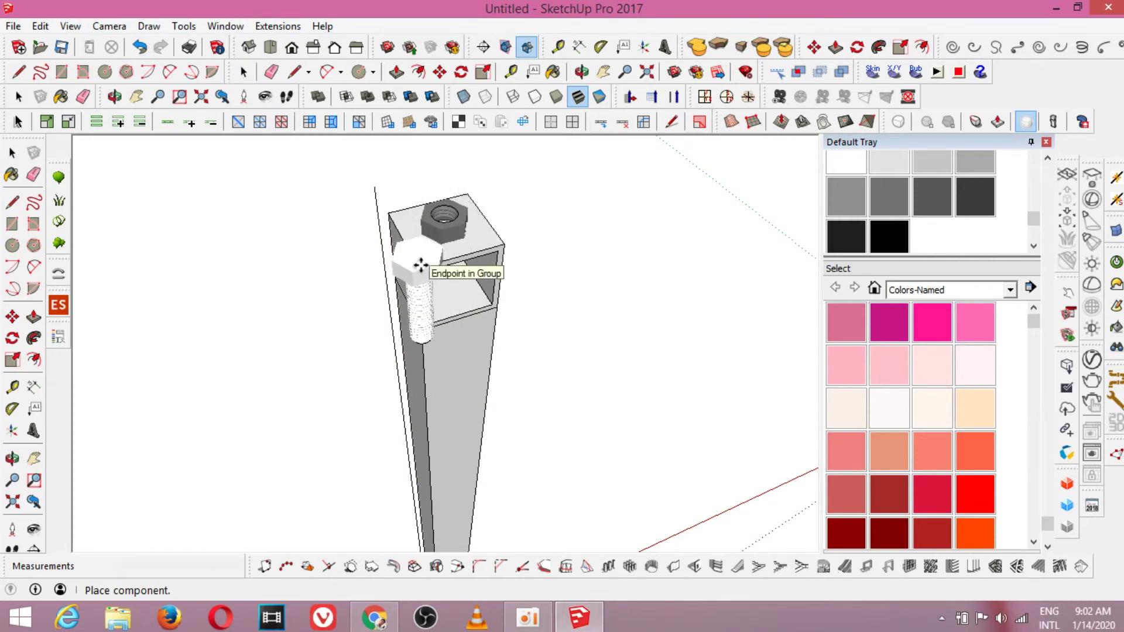
left_click(421, 265)
Paint the 30 mm bolt dark gray like the nut.
left_click(581, 72)
scroll(395, 290, "up", 3)
left_click_drag(427, 238, 603, 246)
left_click(906, 199)
left_click(442, 256)
Shift the bolt along the red axis toward the middle of the short tube's open end.
key("m")
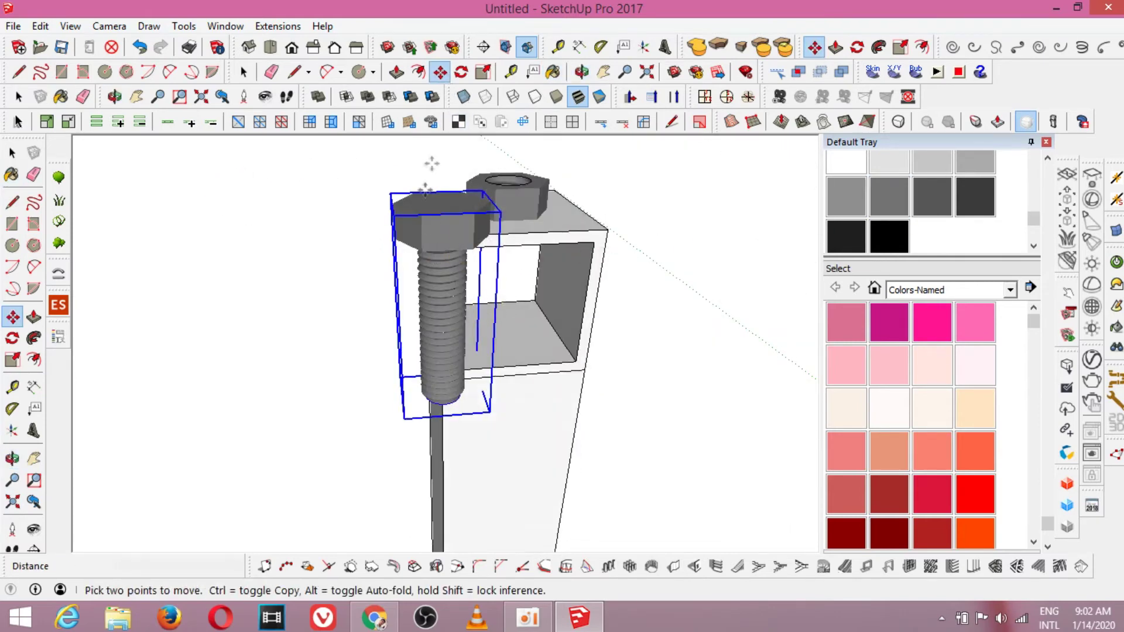
left_click(450, 232)
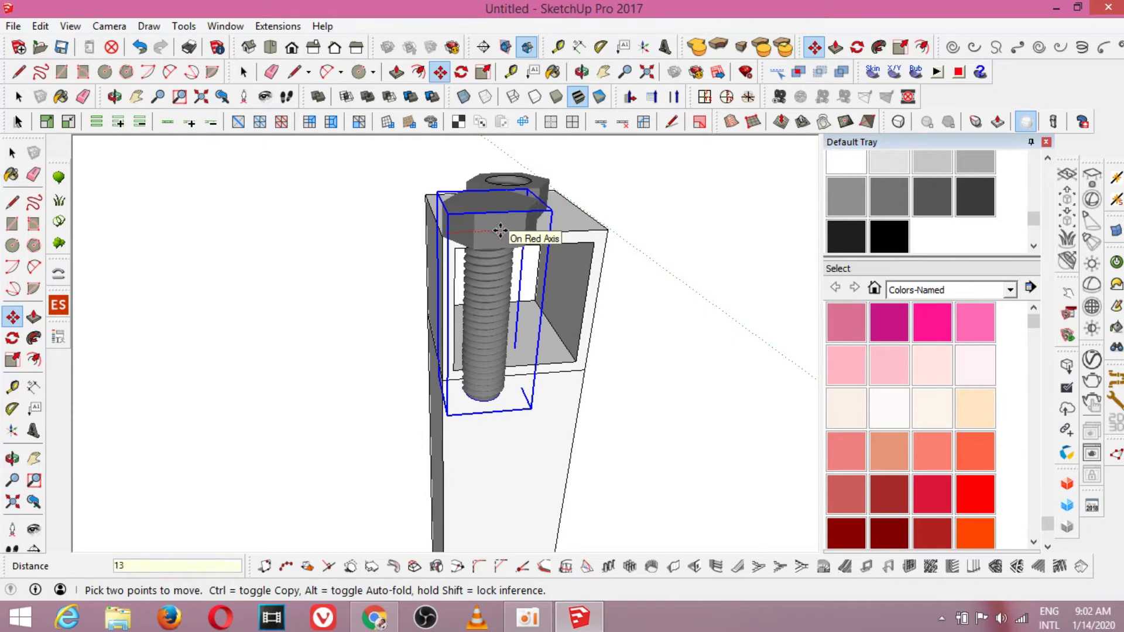
key("Return")
Try to raise the bolt vertically above the short tube.
left_click(581, 72)
left_click_drag(498, 313, 670, 333)
scroll(491, 364, "down", 1)
scroll(492, 364, "down", 2)
key("m")
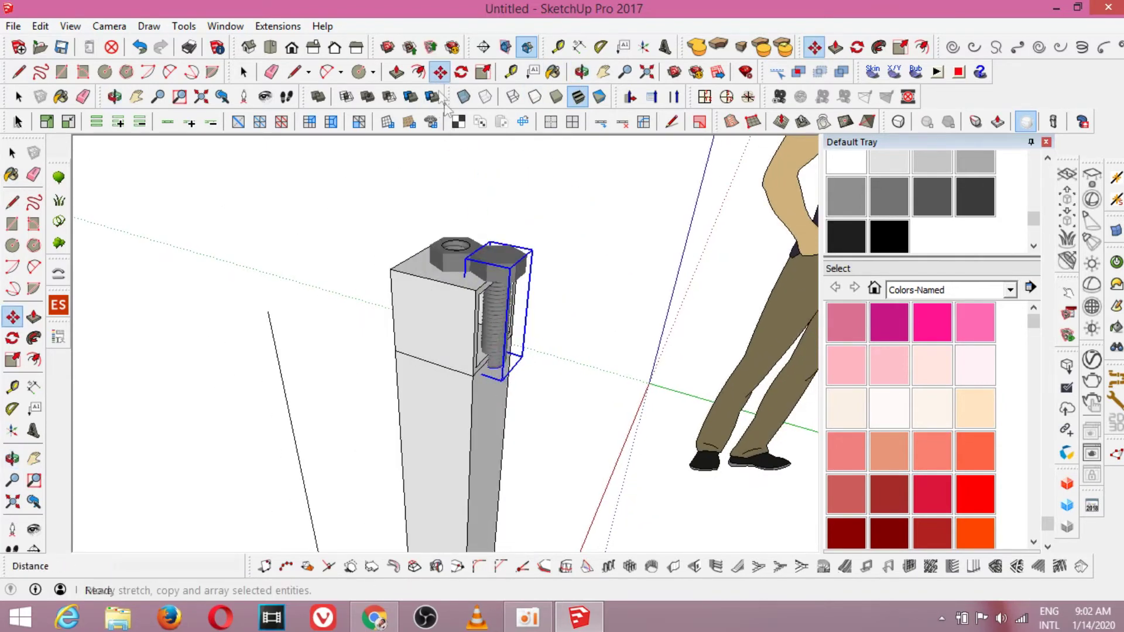
left_click(498, 257)
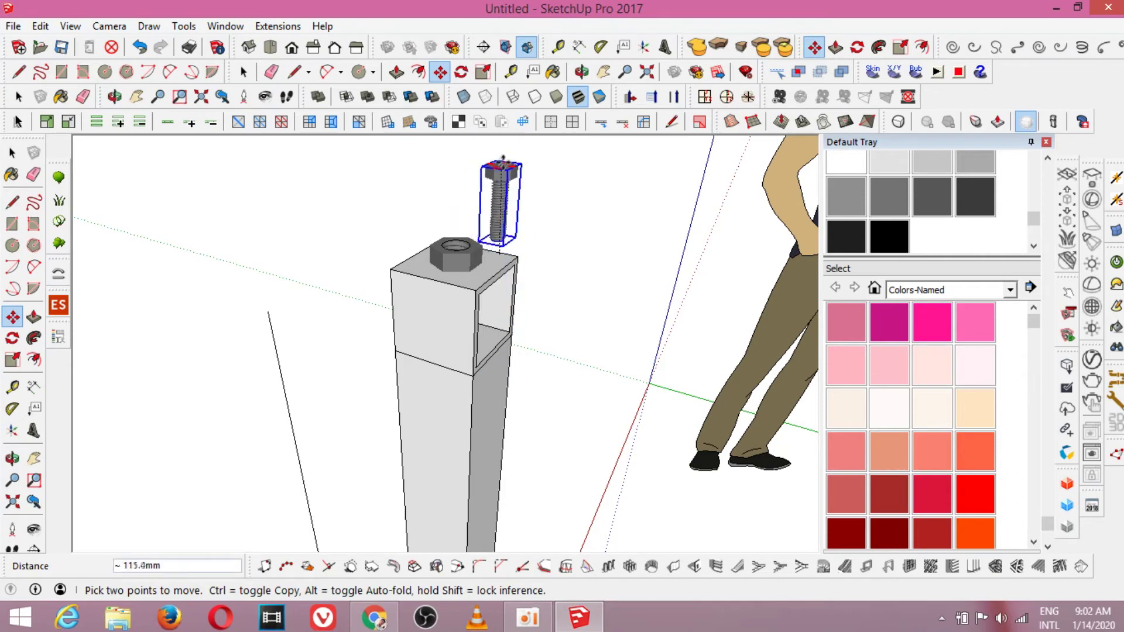
left_click(510, 246)
Unglue the bolt from the short tube and raise it along the blue axis.
right_click(514, 261)
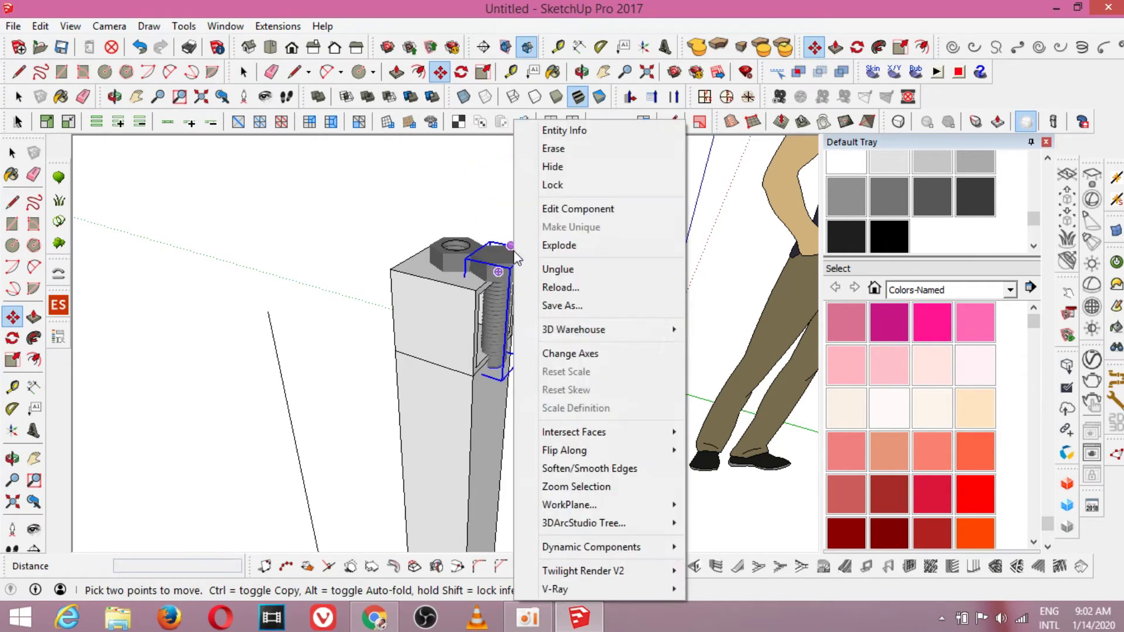
left_click(563, 270)
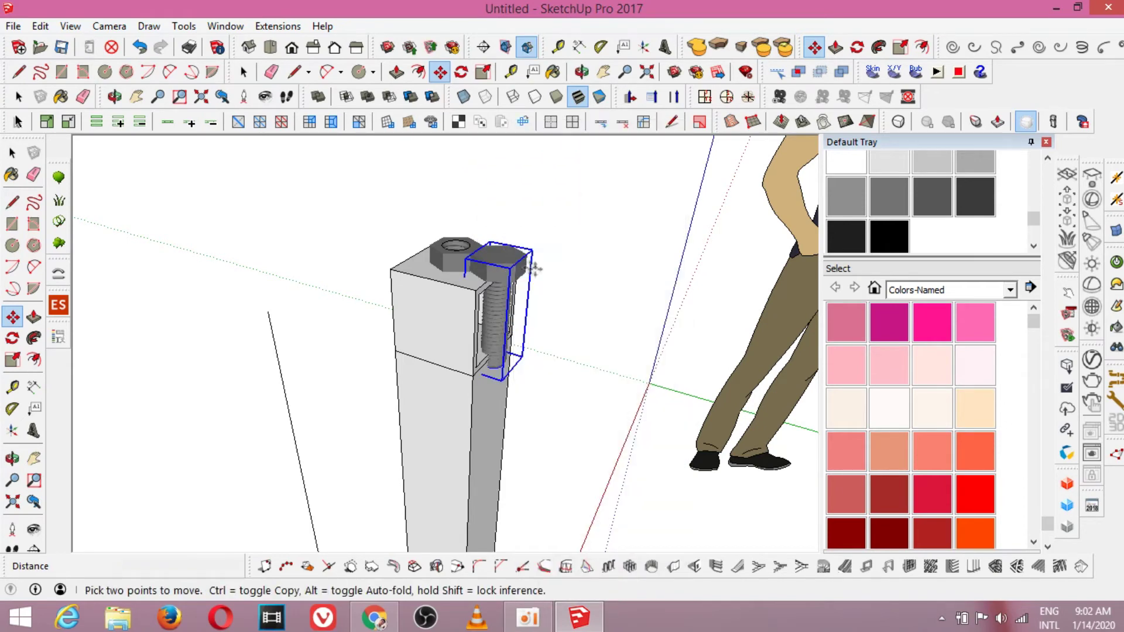
left_click(498, 257)
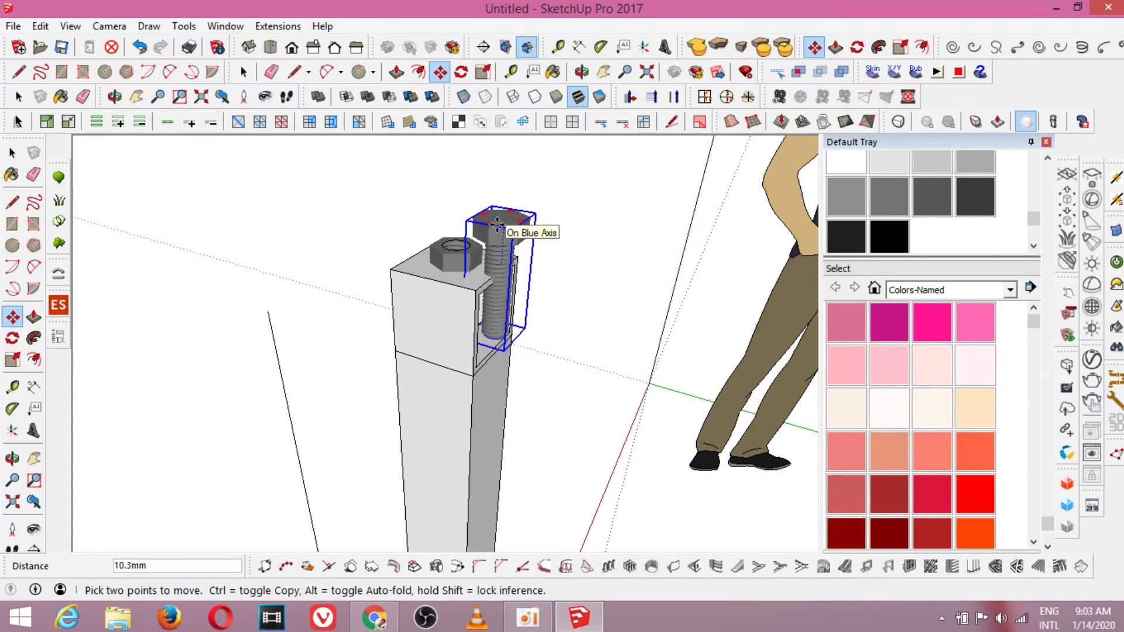
left_click(497, 225)
left_click(500, 218)
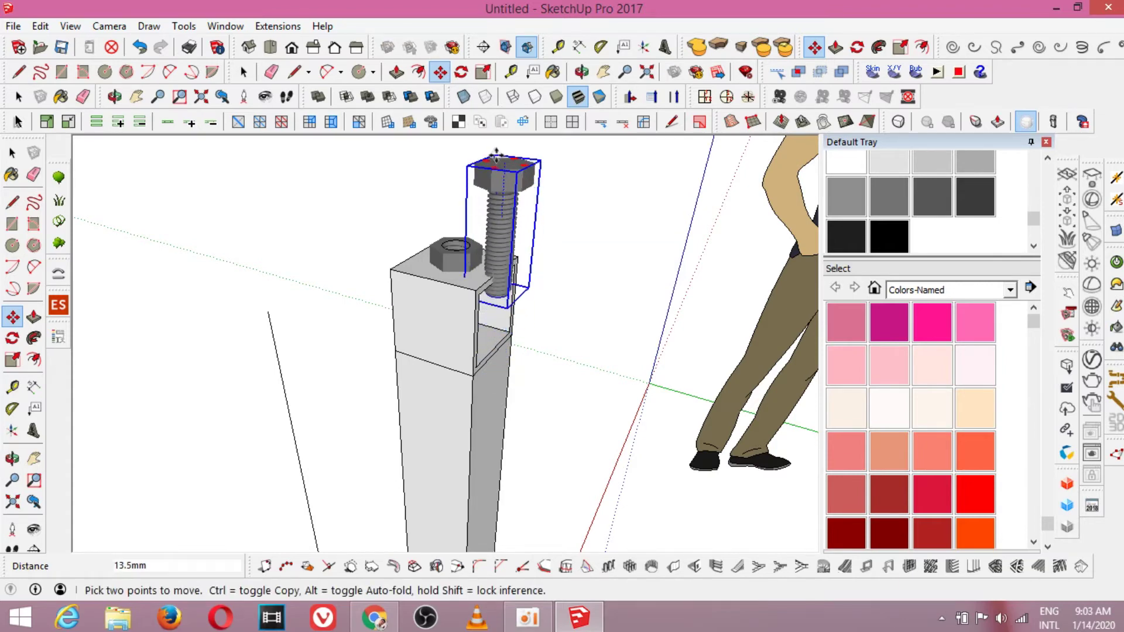
Delete the 30 mm bolt above the short tube.
scroll(495, 338, "down", 2)
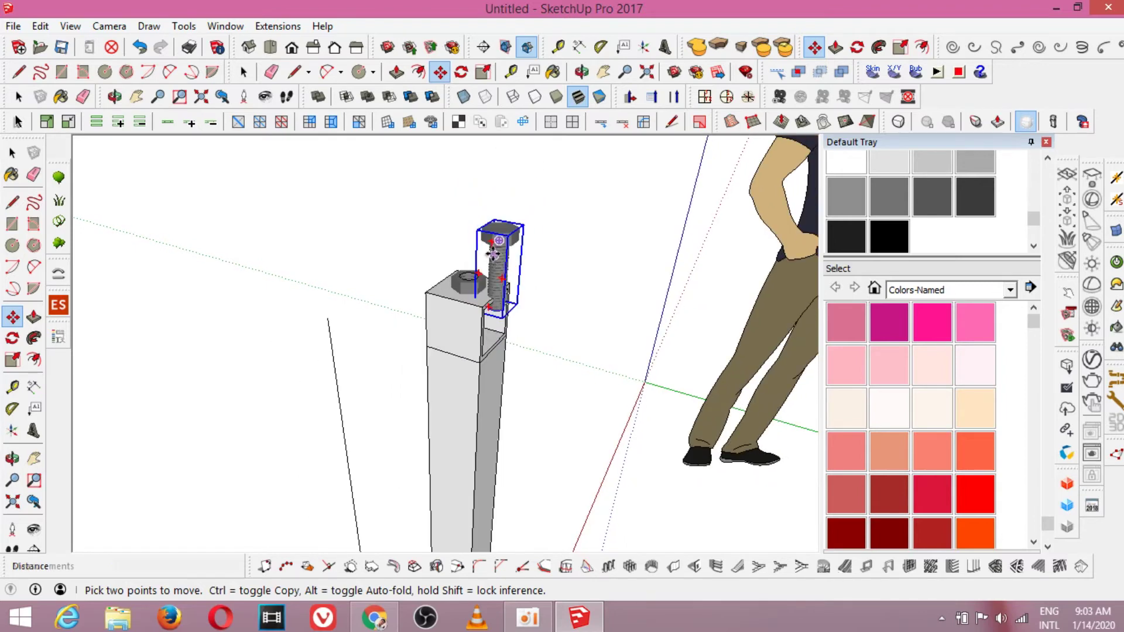
scroll(496, 251, "up", 2)
left_click(504, 229)
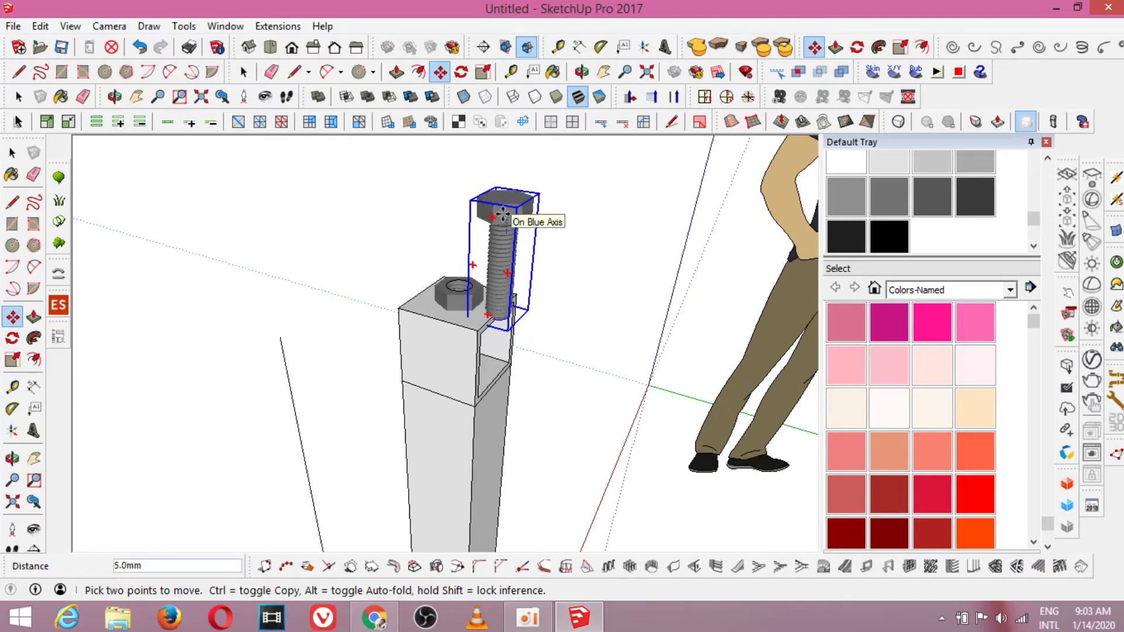
key("Escape")
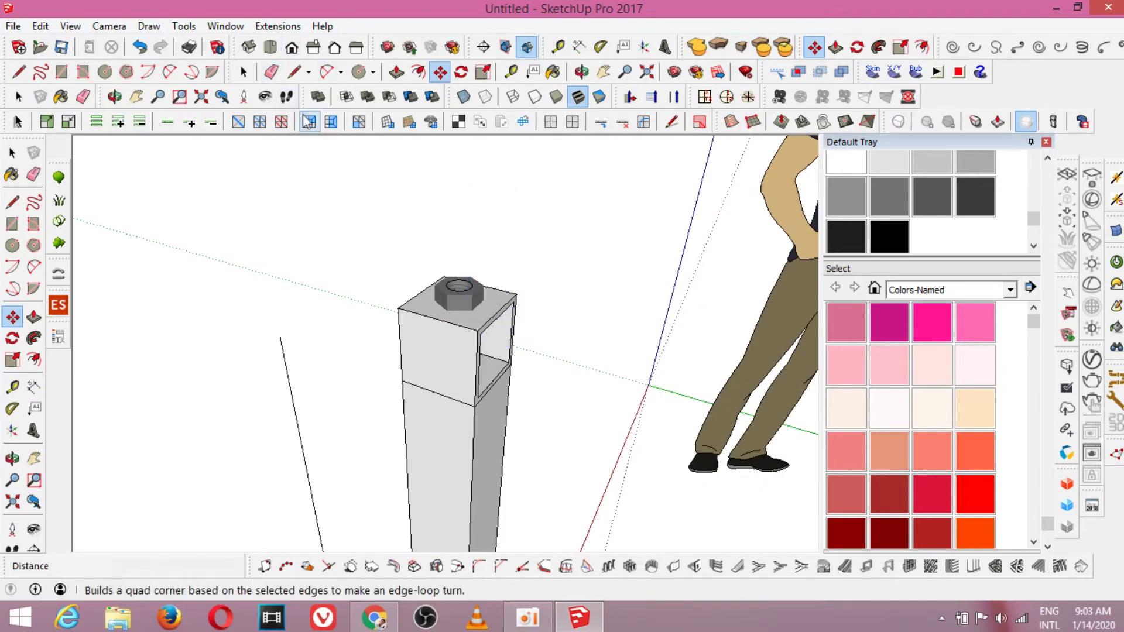
Create a shorter M8 coarse hex-head bolt with full-length threads and place it at the short tube's top corner.
left_click(183, 26)
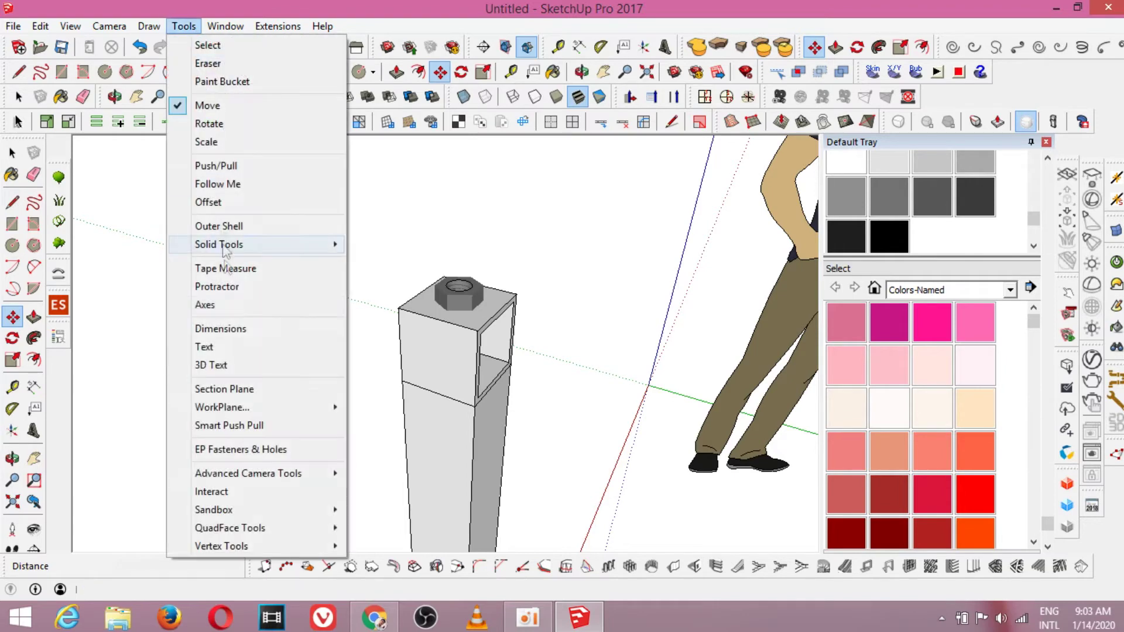
left_click(231, 450)
left_click(327, 473)
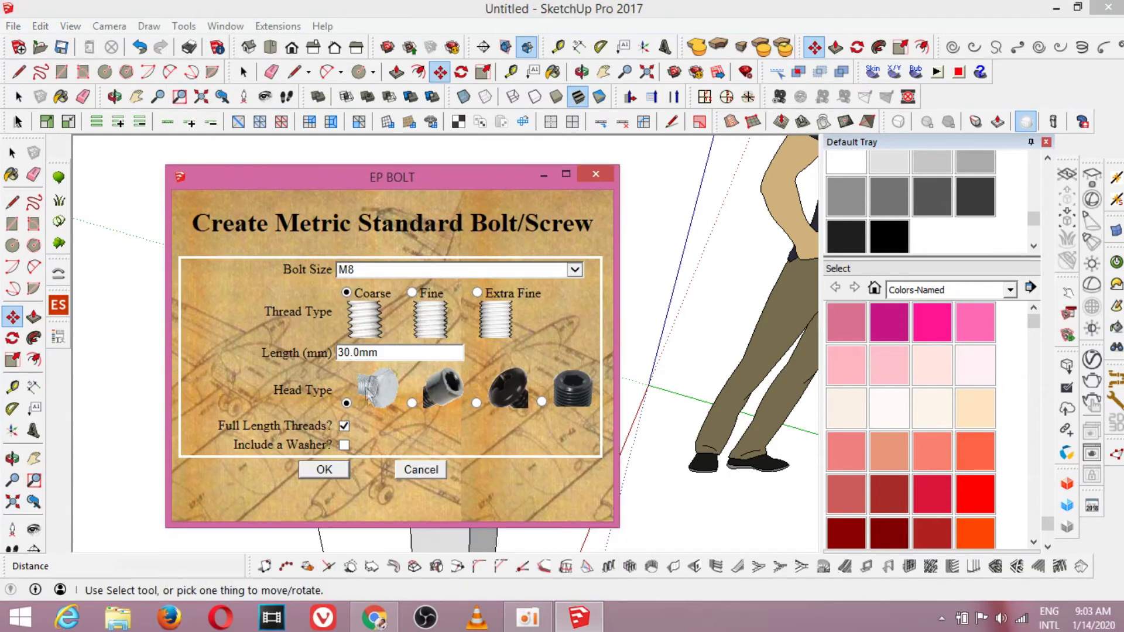
left_click(345, 351)
left_click(323, 469)
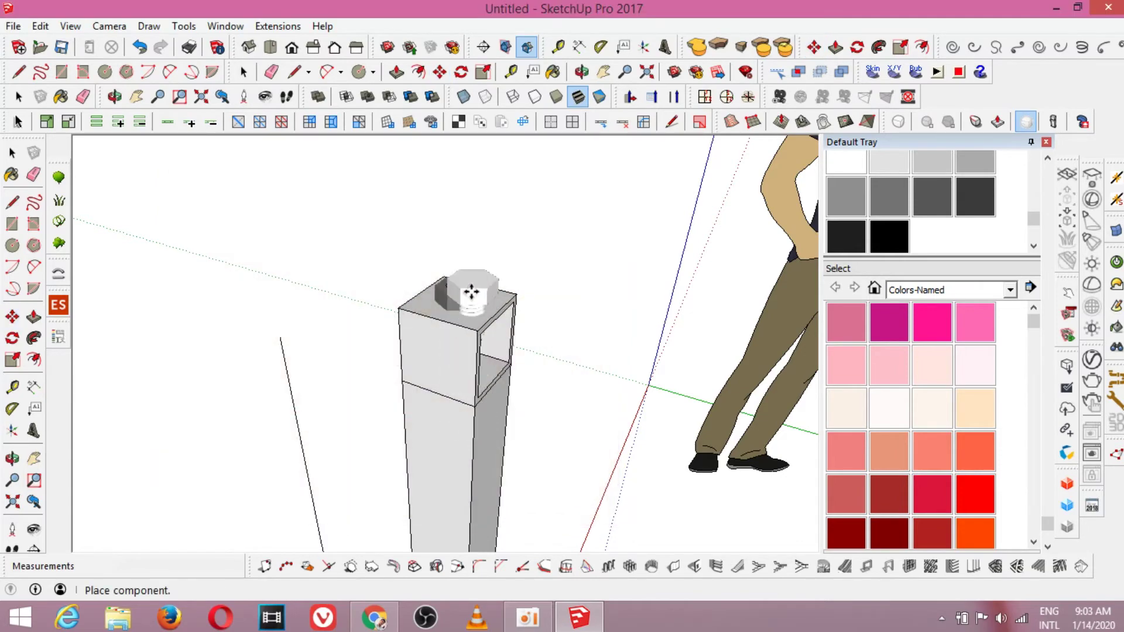
left_click(477, 321)
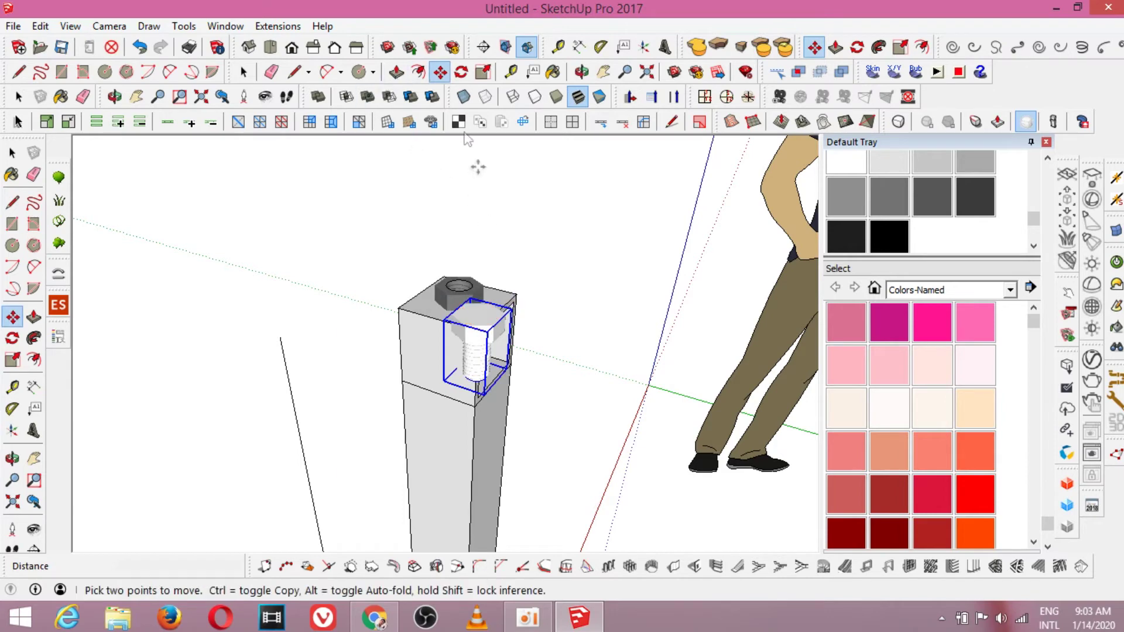
Paint the shorter bolt dark gray to match the nut.
left_click(839, 234)
left_click(472, 331)
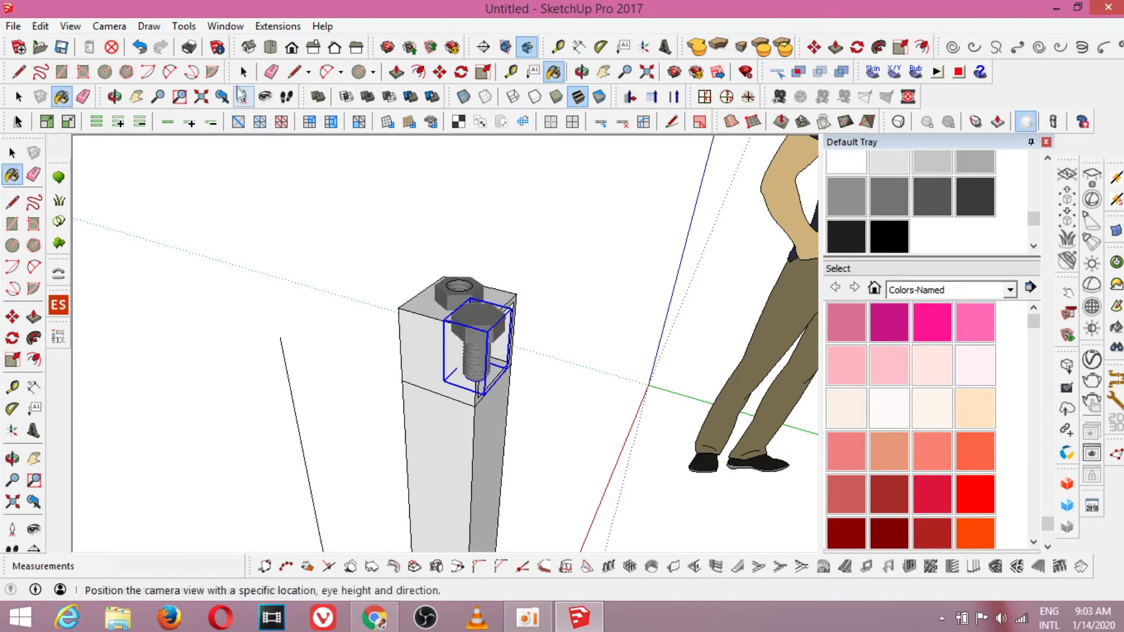
key("space")
Unglue the shorter bolt from the short tube.
scroll(482, 310, "up", 5)
key("o")
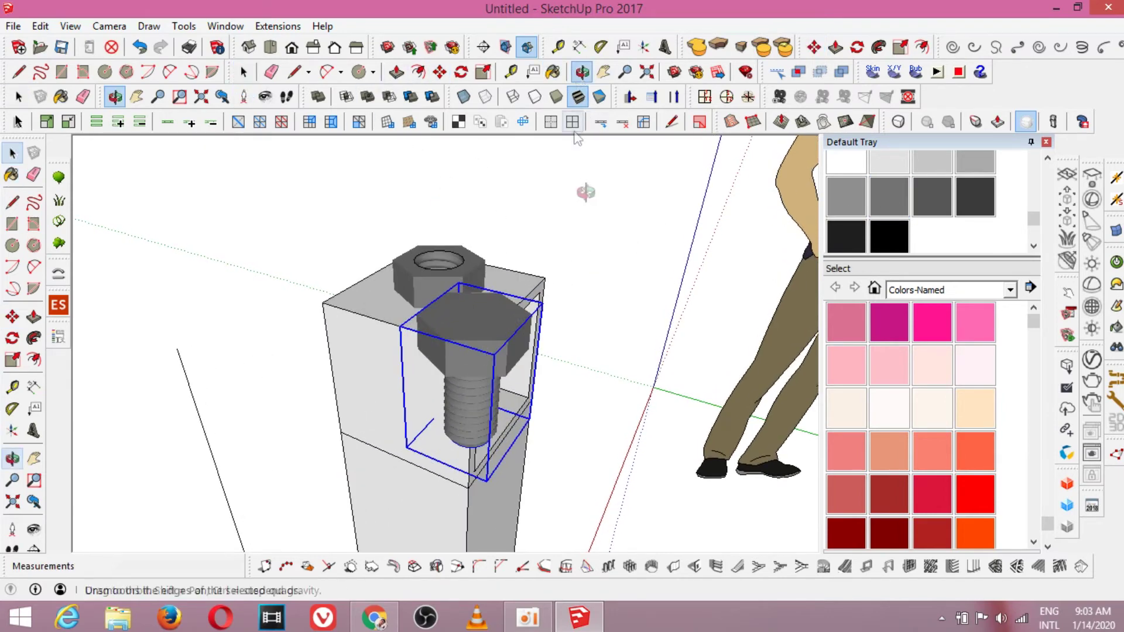
left_click_drag(580, 193, 393, 280)
right_click(451, 296)
left_click(471, 308)
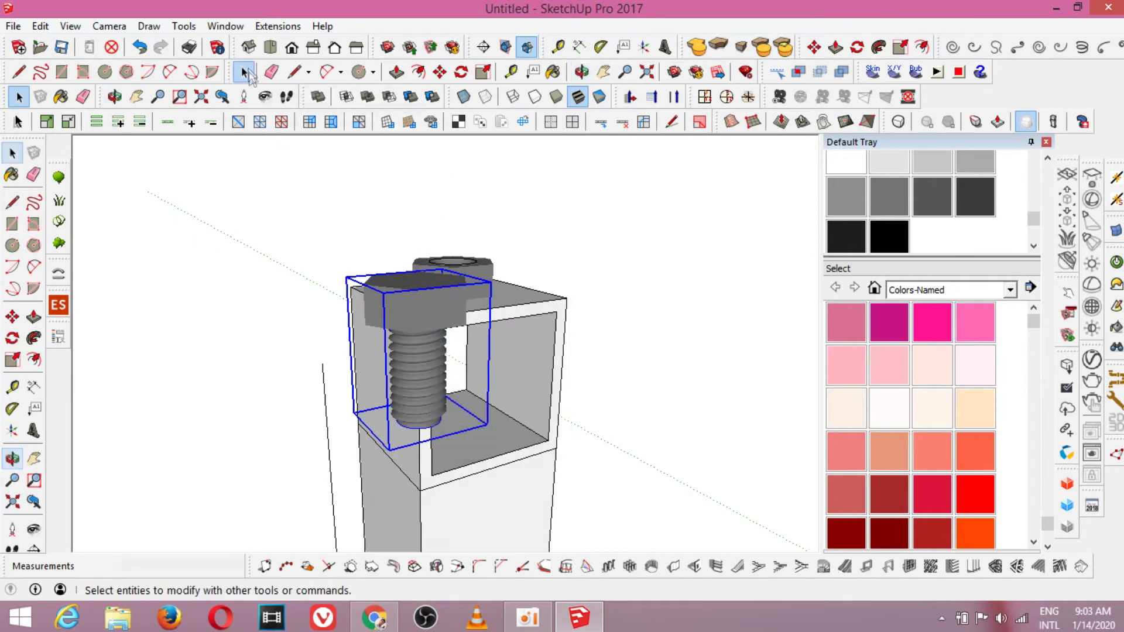
right_click(417, 303)
left_click(465, 268)
Move the bolt 10 mm up along the blue axis.
scroll(475, 309, "up", 3)
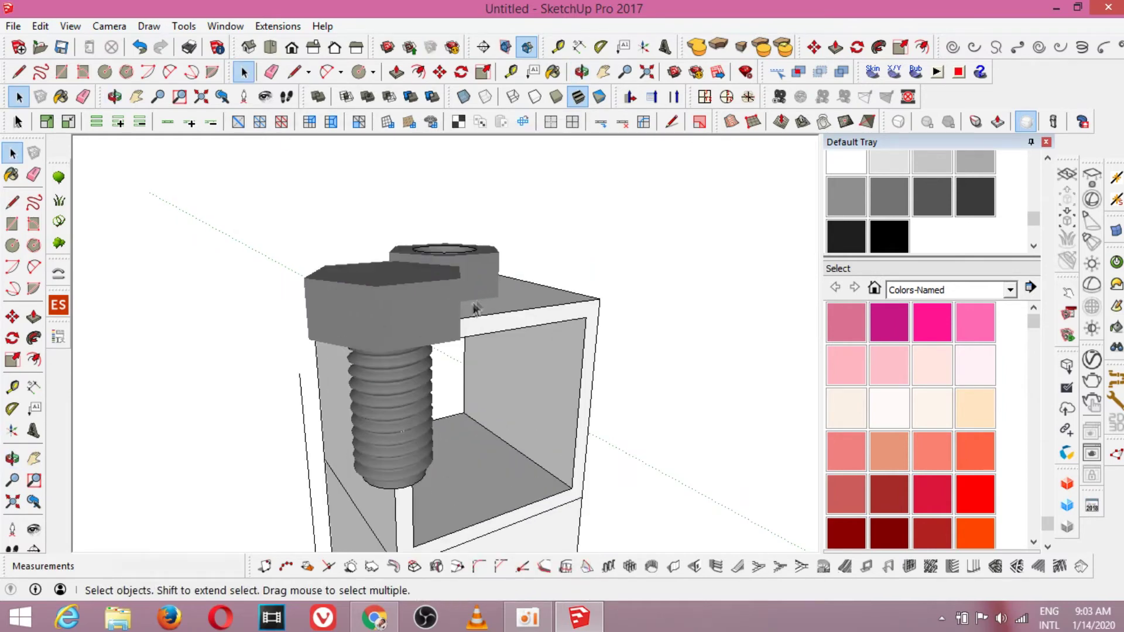
left_click(439, 72)
left_click(390, 317)
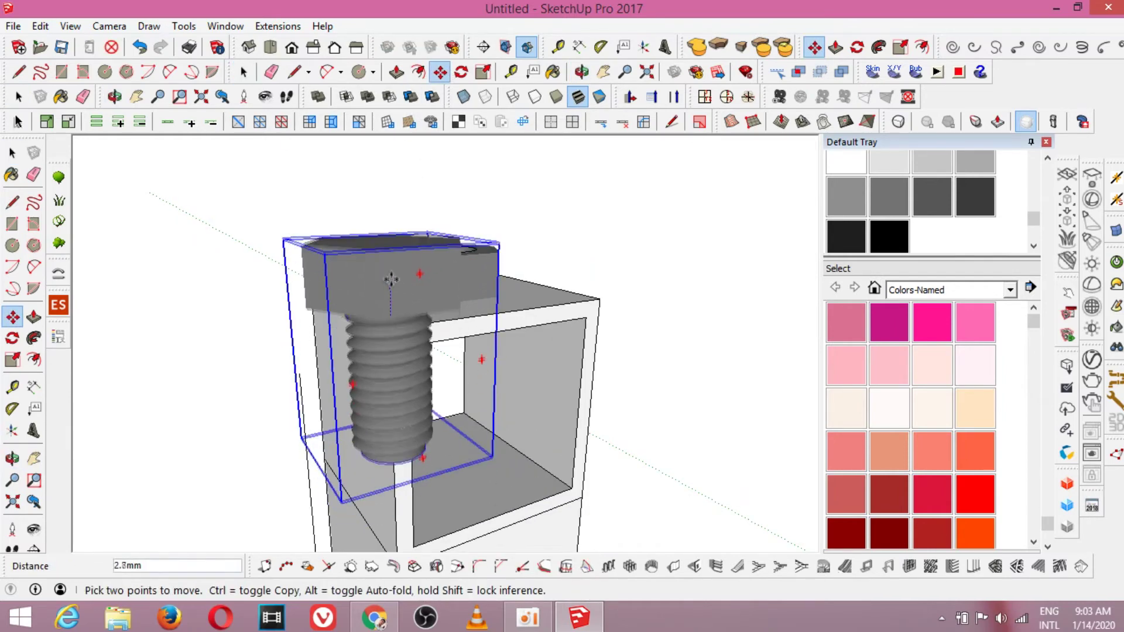
type("10")
key("Return")
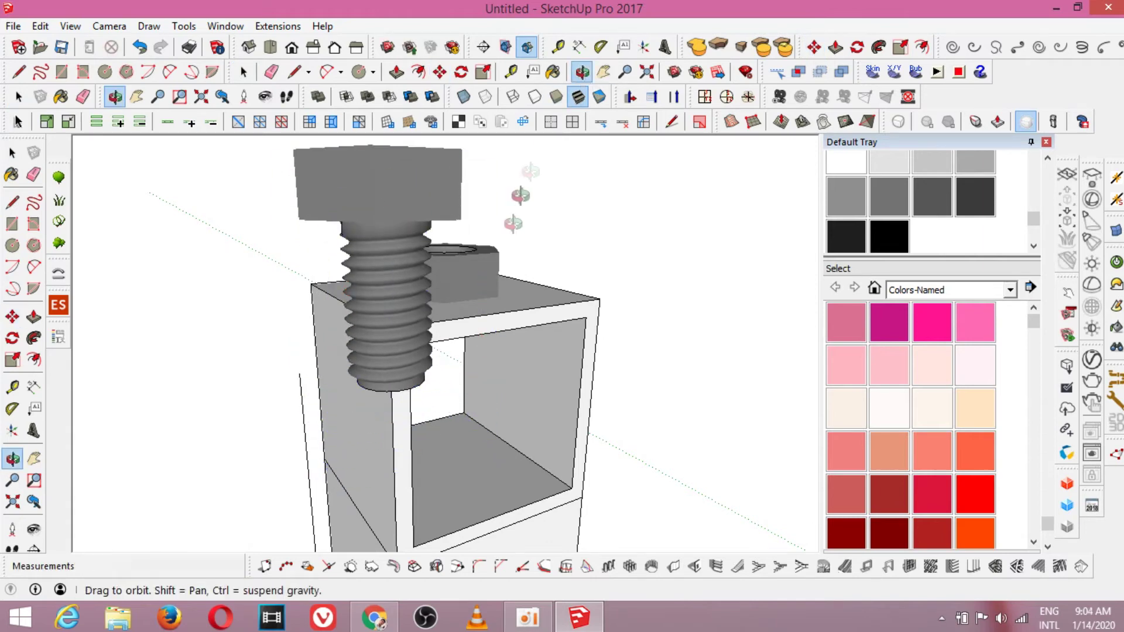
Move the bolt 13.5 mm along the red axis to the middle of the short tube's width.
middle_click_drag(525, 196, 527, 246)
middle_click_drag(360, 397, 328, 252)
left_click(329, 247)
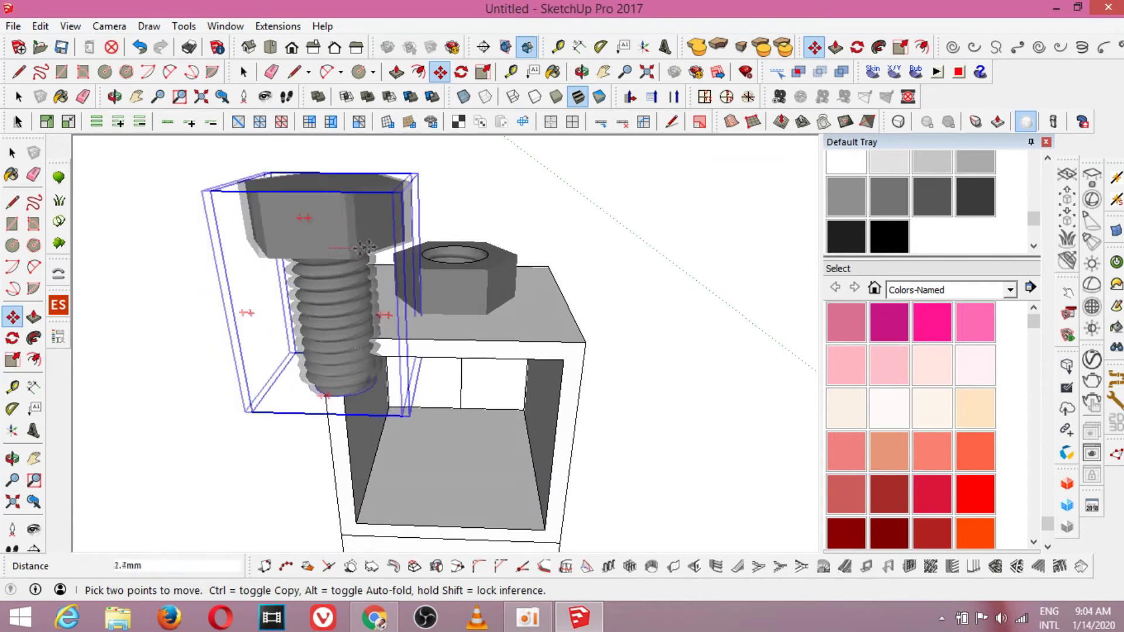
type("13.1")
key("Return")
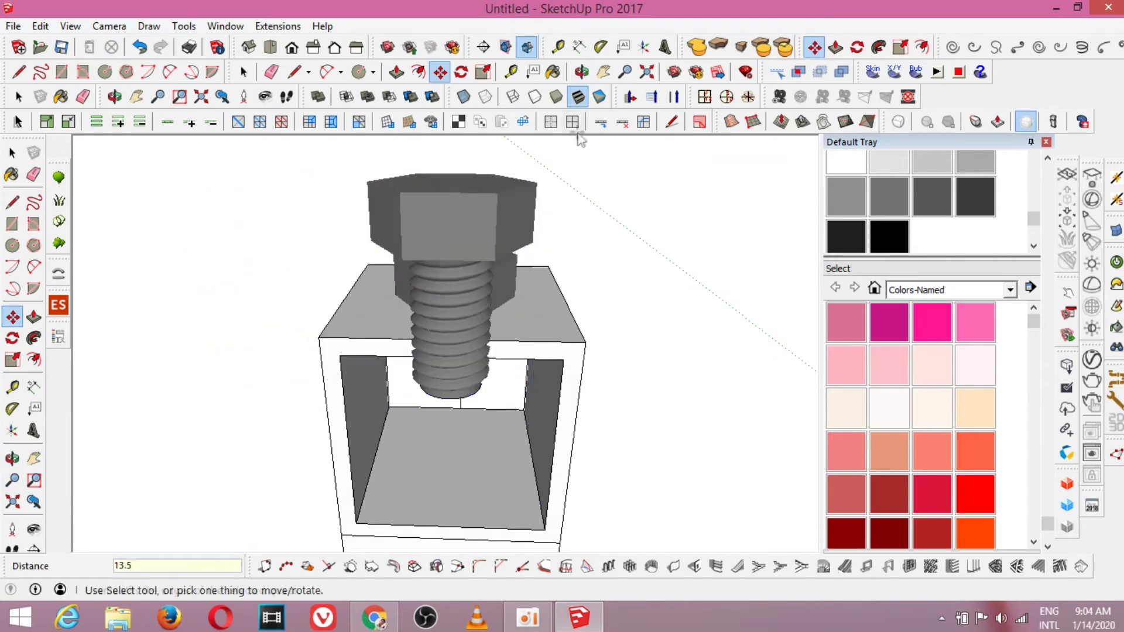
Move the bolt 13.5 mm along the green axis so it sits above the nut.
middle_click_drag(438, 176, 527, 246)
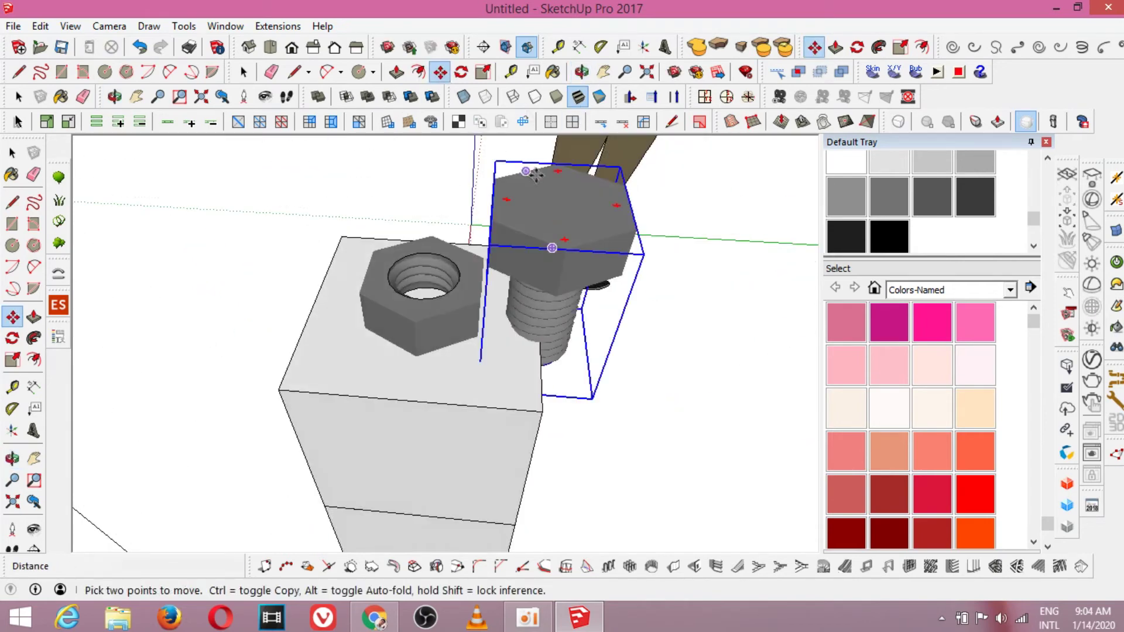
left_click(547, 243)
type("13.")
key("Return")
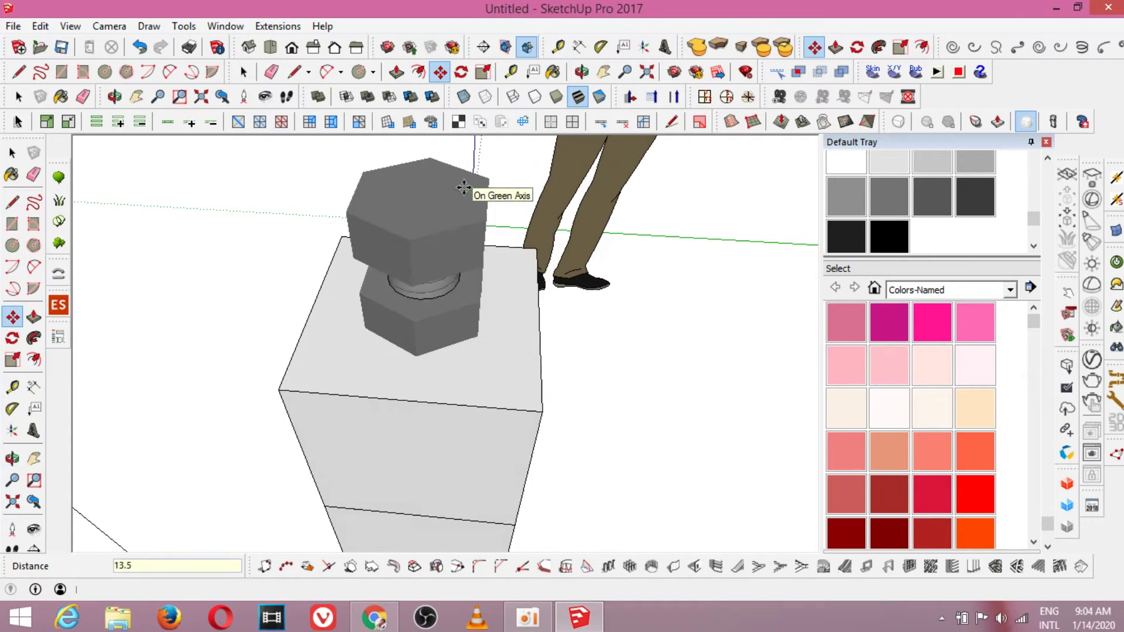
left_click(243, 72)
left_click(582, 71)
left_click_drag(444, 193, 431, 394)
scroll(414, 324, "down", 5)
scroll(414, 324, "up", 5)
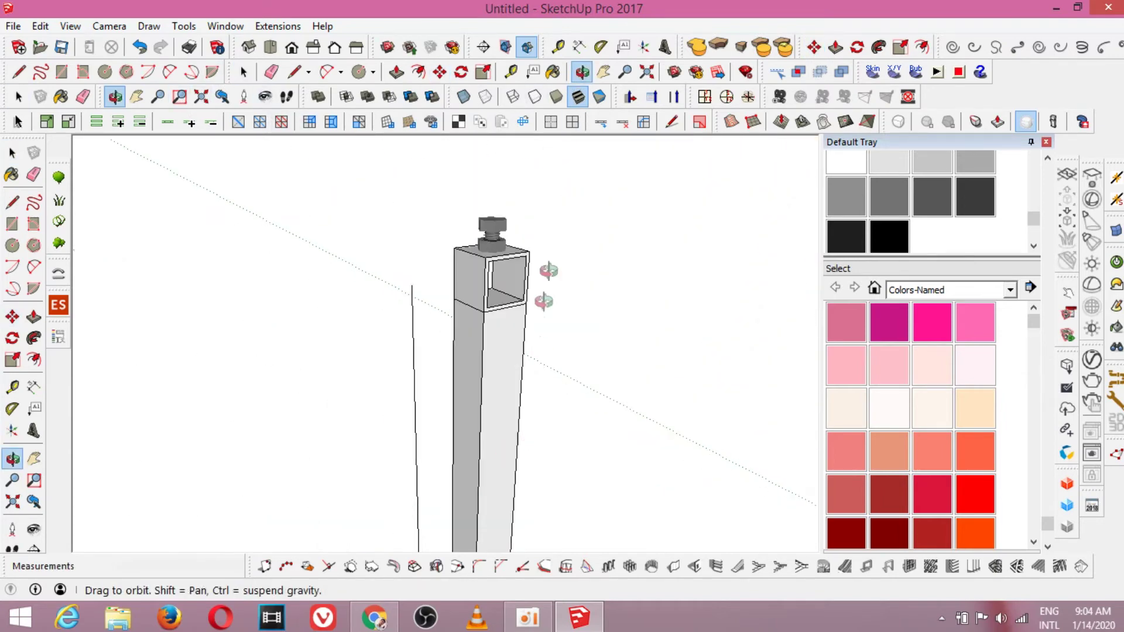
Group the short top tube together with its nut and bolt.
left_click(244, 71)
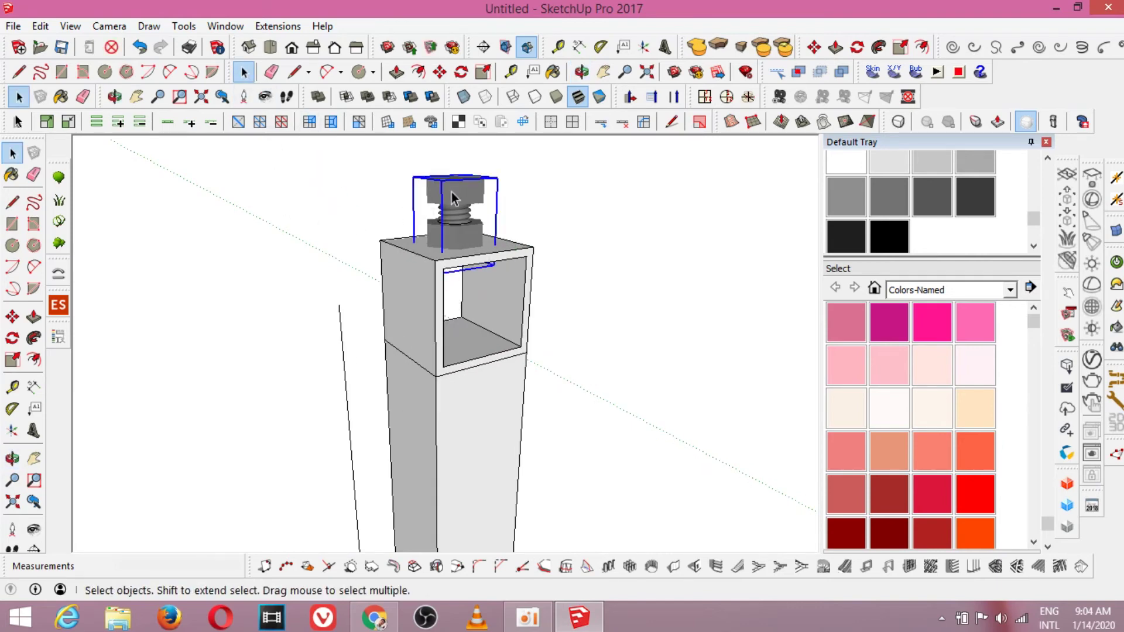
left_click(462, 242)
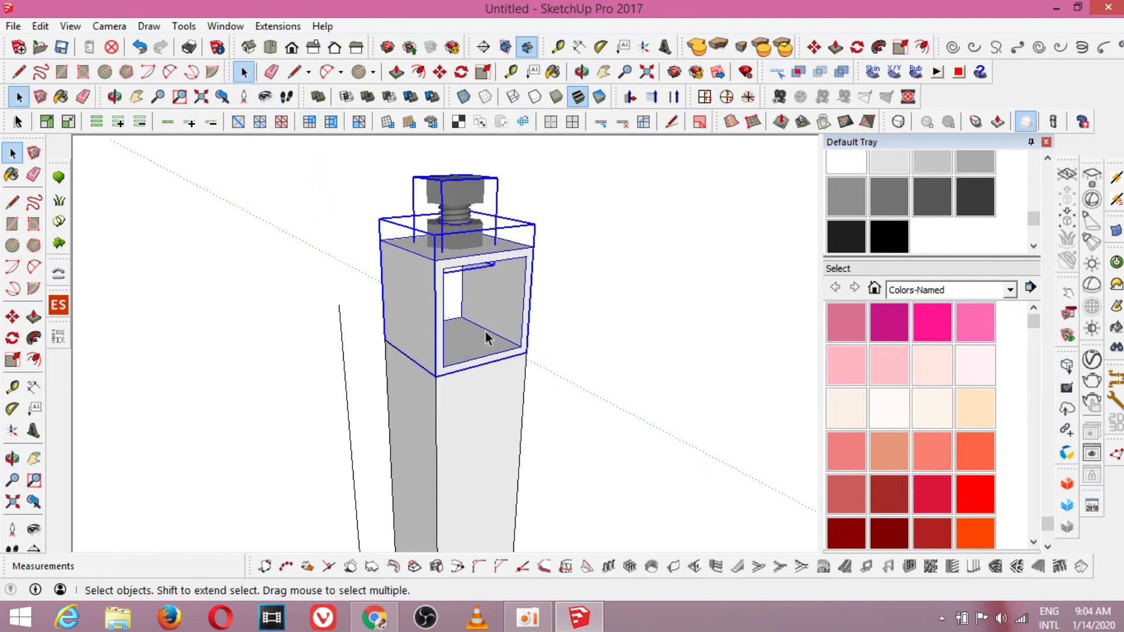
right_click(431, 279)
left_click(502, 394)
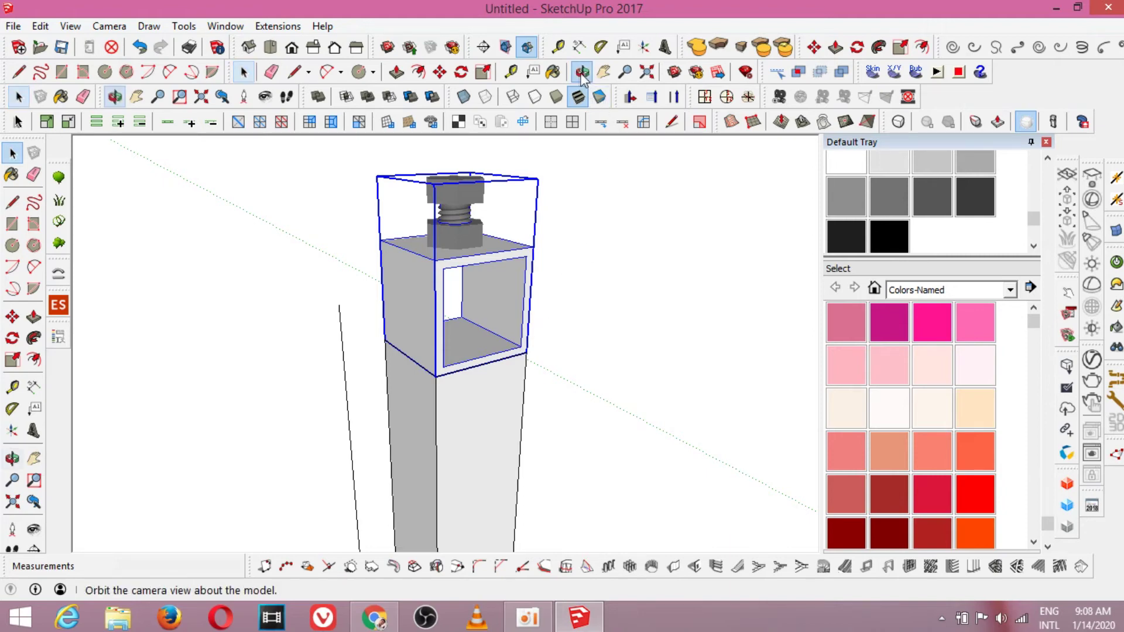
Copy the short tube and bolt group 150 mm along the red axis to one side of the upright.
left_click(582, 71)
left_click_drag(497, 386, 491, 324)
key("m")
left_click(486, 350)
key("ctrl")
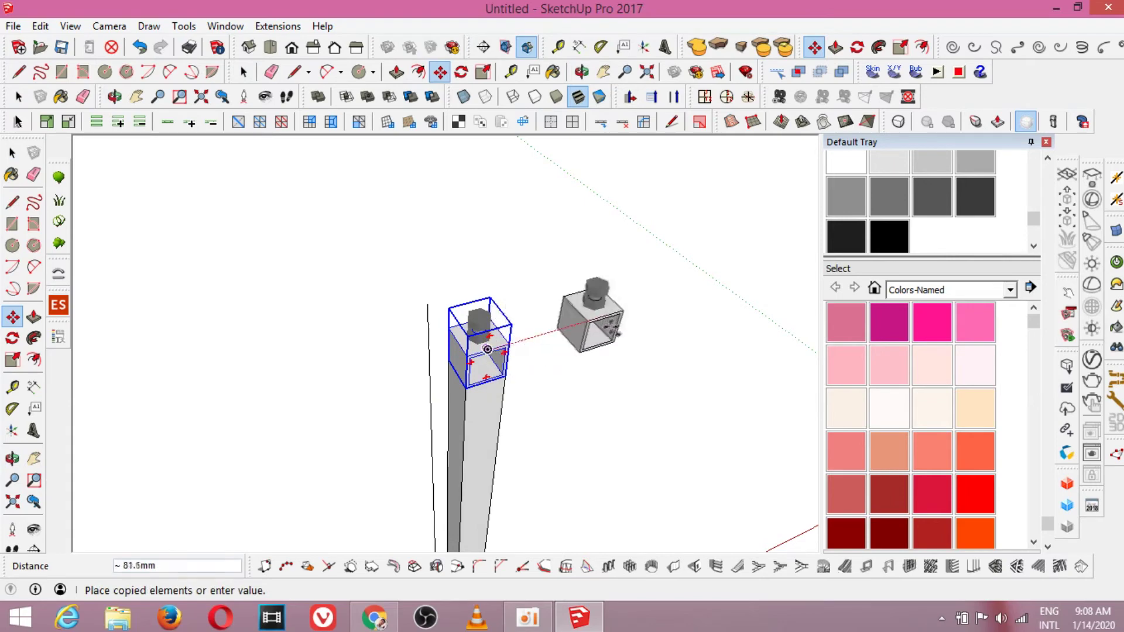
key("Return")
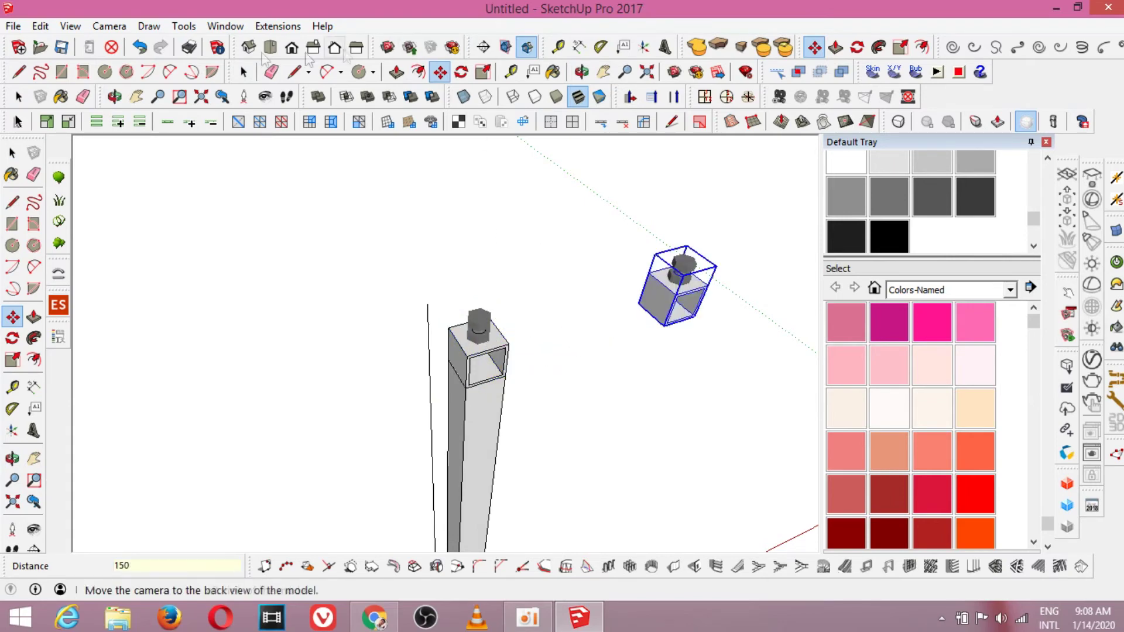
Copy the original short tube and bolt group 150 mm along the red axis to the opposite side of the upright.
left_click(244, 73)
left_click(479, 344)
left_click(440, 72)
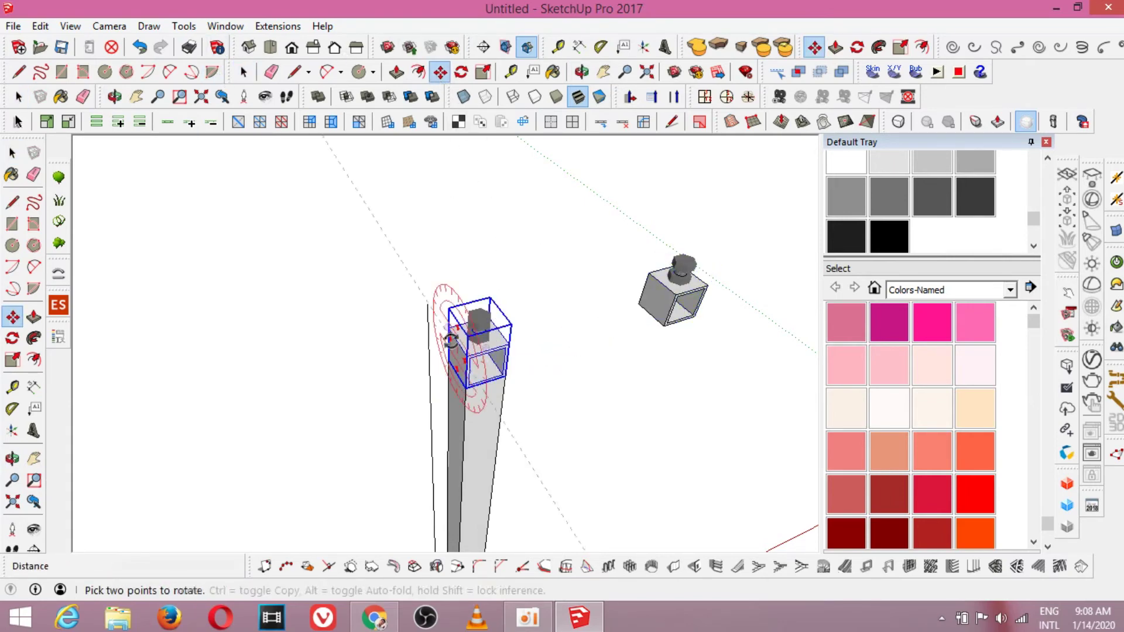
left_click(457, 341)
key("ctrl")
key("Return")
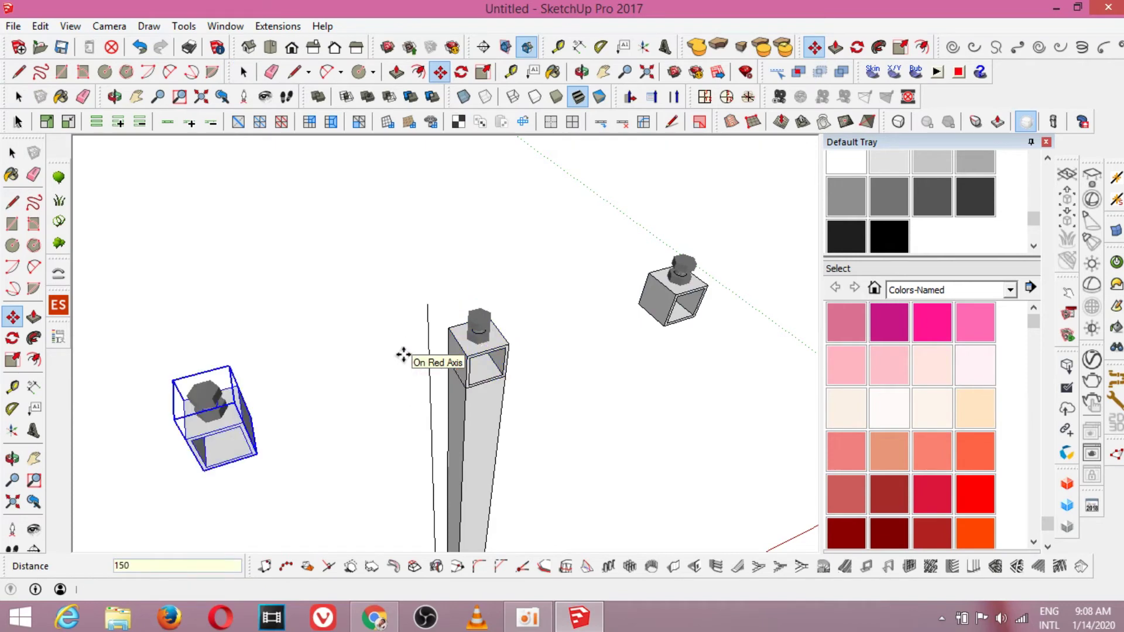
Move both copied tube and bolt groups down the blue axis onto the base.
key("space")
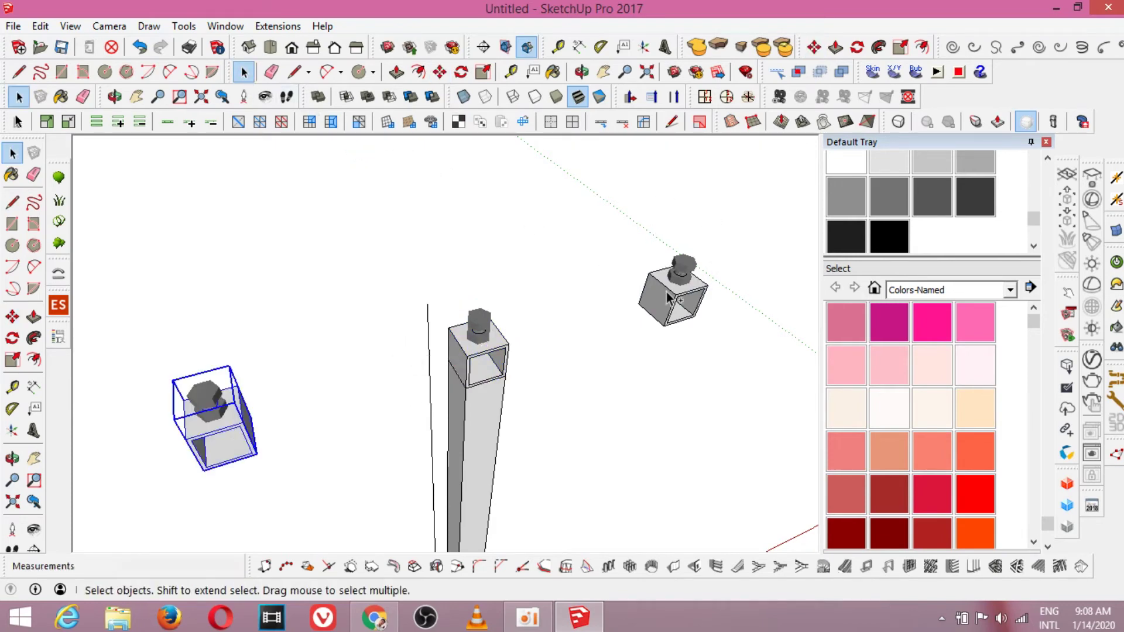
left_click(673, 290, "shift")
scroll(486, 155, "down", 5)
left_click(440, 72)
left_click(566, 227)
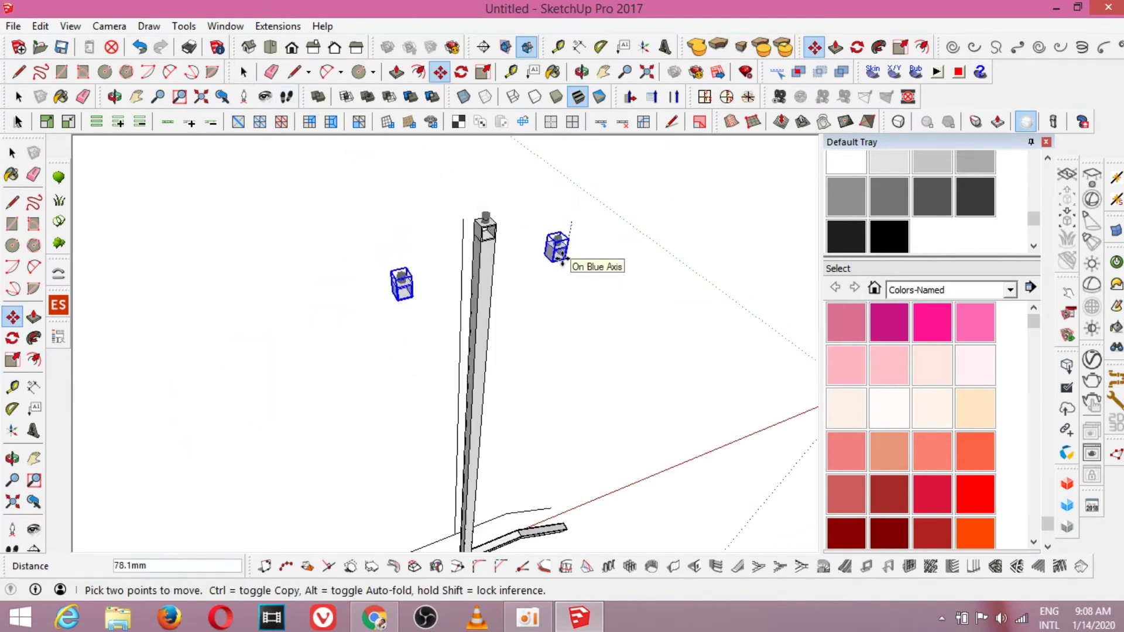
key("Return")
scroll(559, 257, "down", 4)
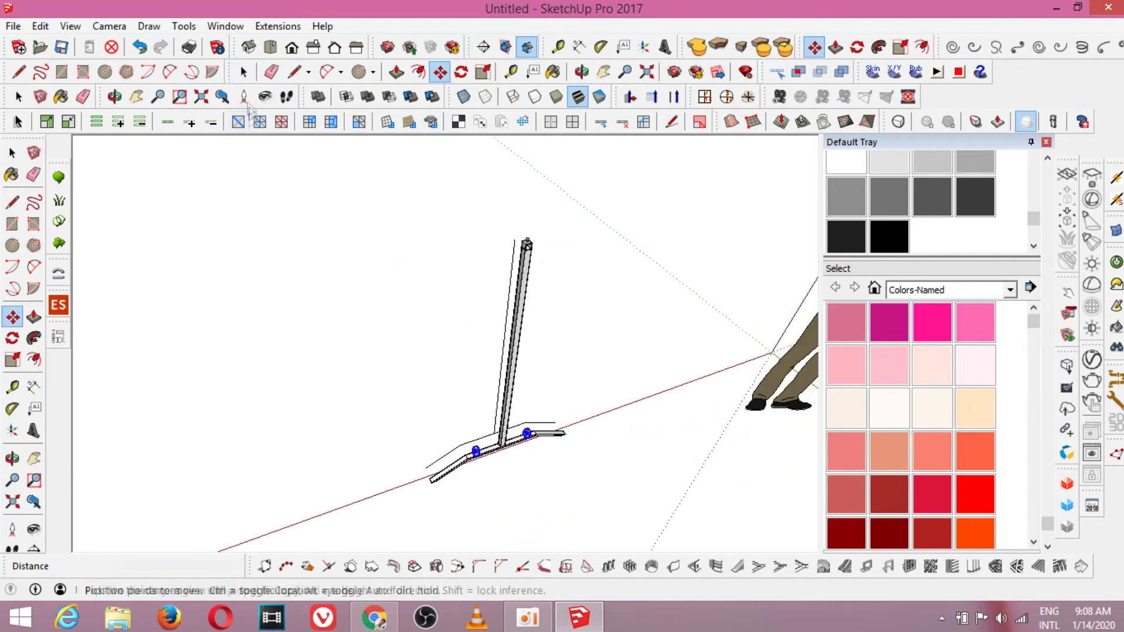
Delete the leftover path lines beside the upright and the base legs.
left_click(244, 72)
left_click(581, 72)
left_click_drag(503, 222, 570, 434)
scroll(464, 213, "up", 5)
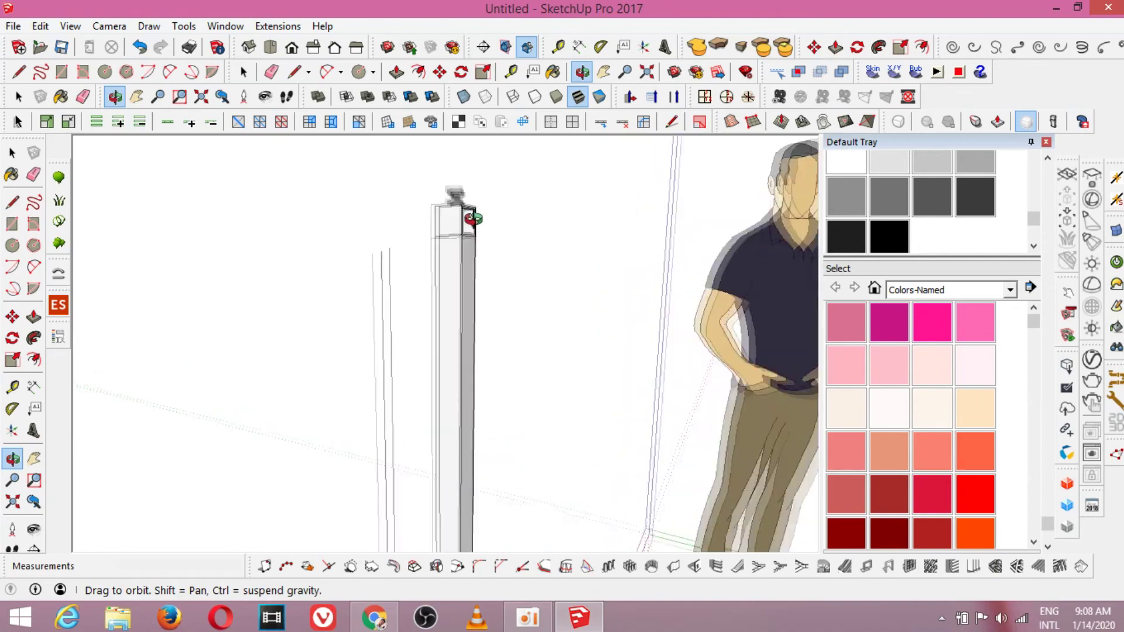
left_click_drag(422, 208, 444, 444)
key("space")
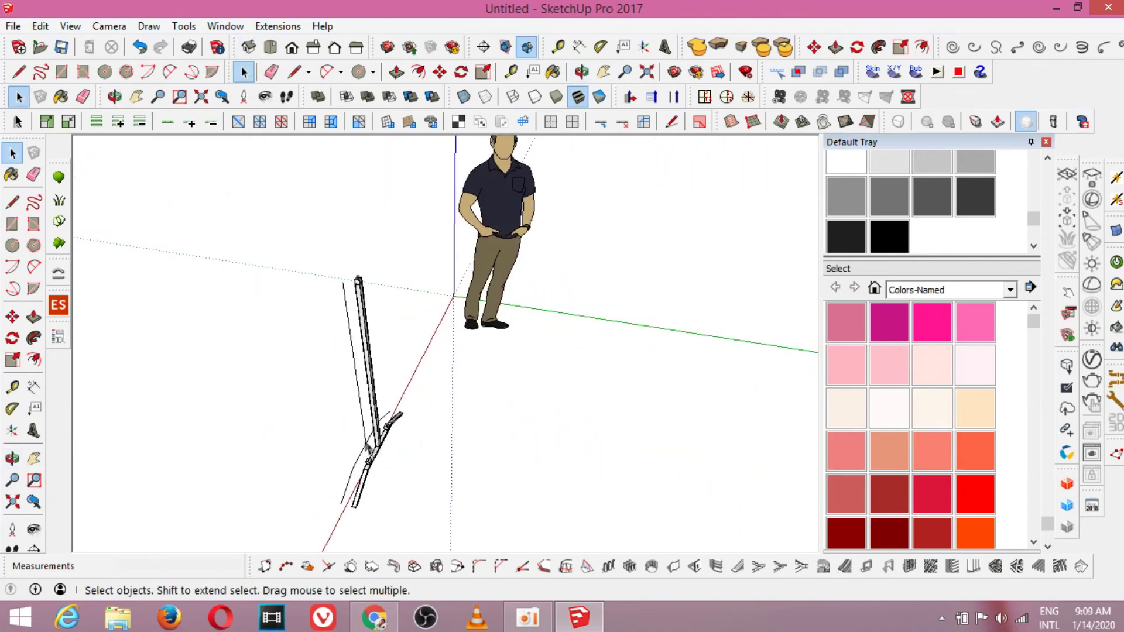
scroll(351, 447, "up", 3)
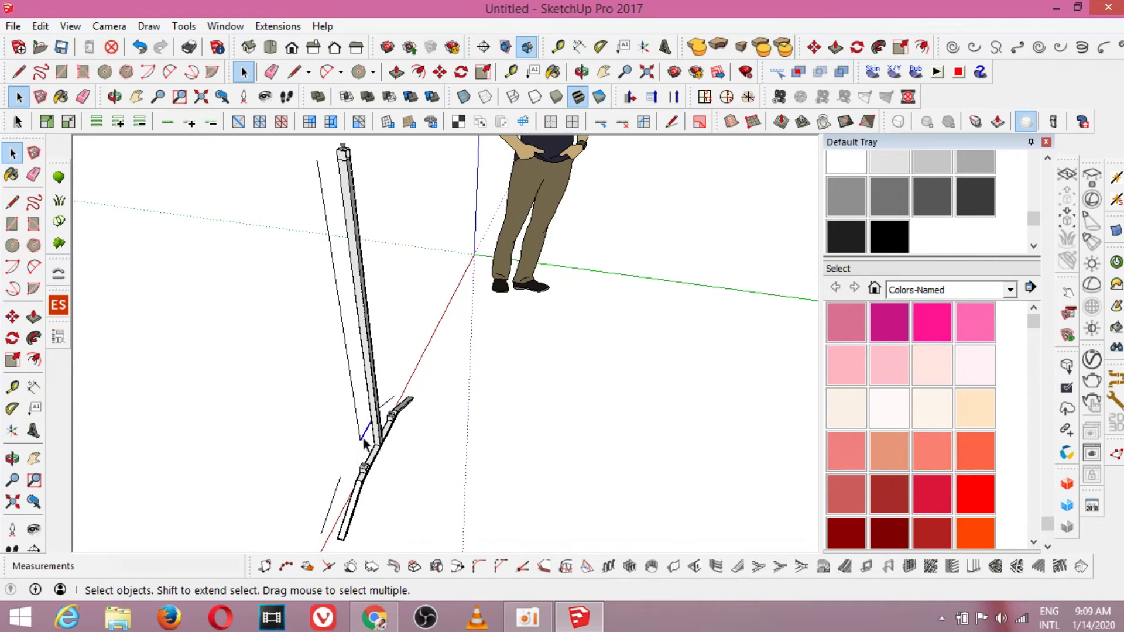
scroll(384, 374, "down", 3)
Close the short top tube's opening with a face by tracing its lower inside edge.
scroll(351, 292, "up", 6)
key("o")
left_click_drag(515, 152, 313, 261)
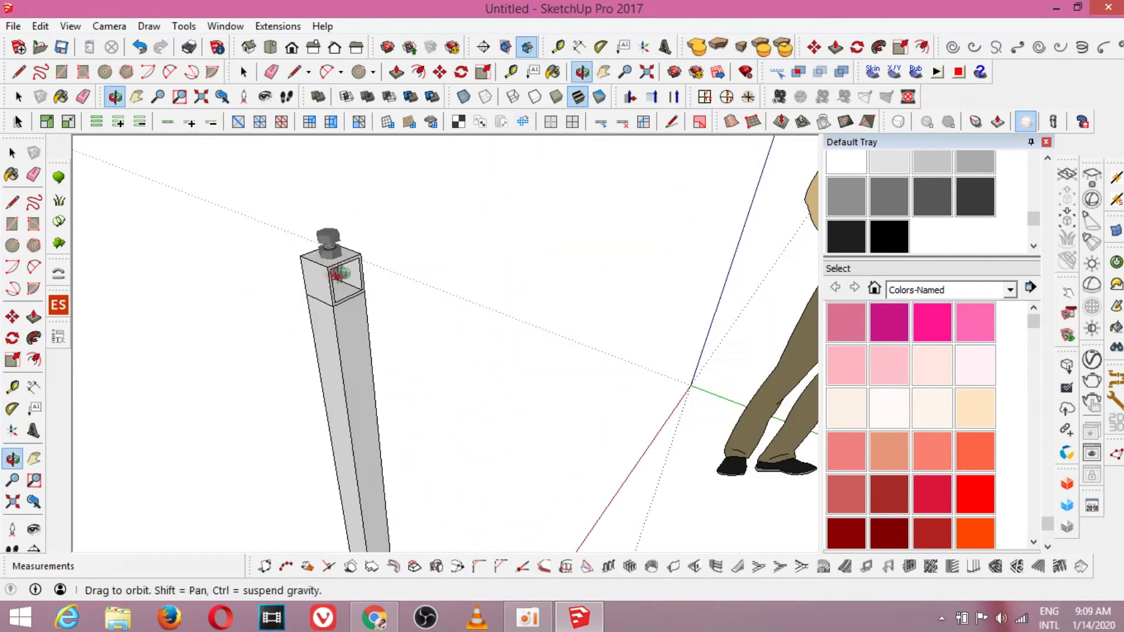
scroll(314, 261, "up", 5)
left_click(294, 71)
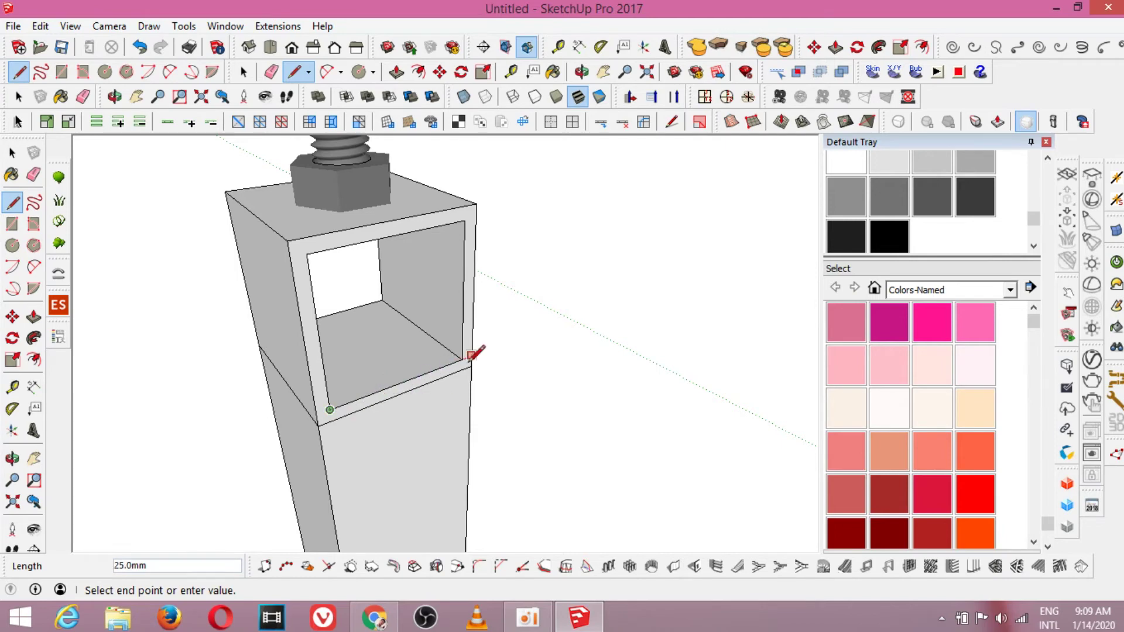
left_click(326, 397)
Offset the opening's face inward by 0.5 mm, and offset the resulting inner face inward by 2 mm.
key("f")
left_click(349, 256)
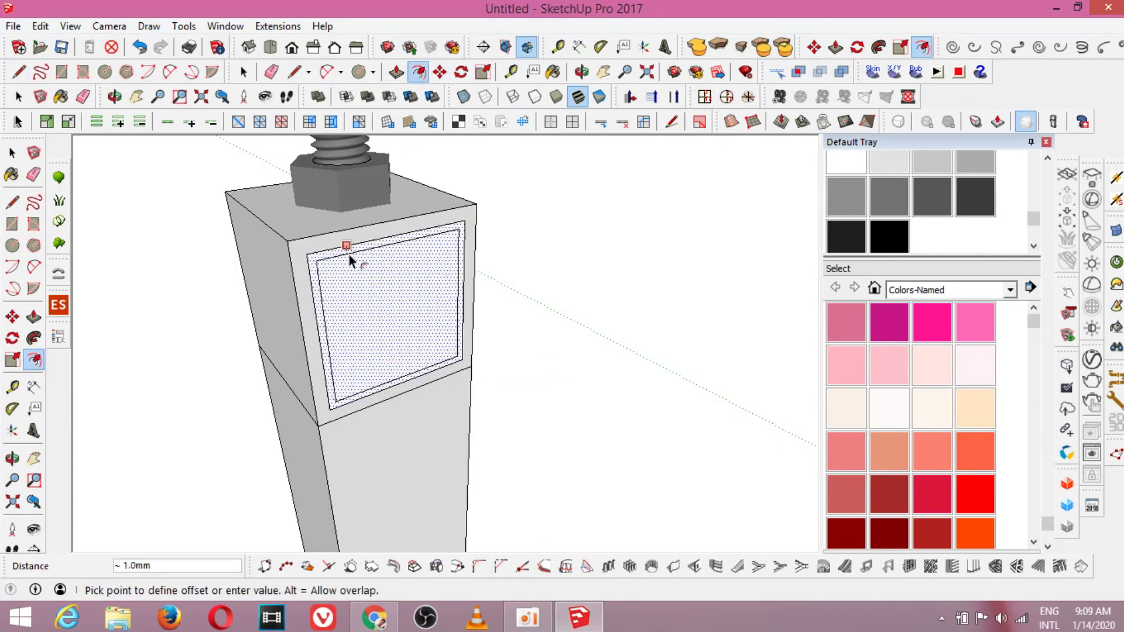
key("Escape")
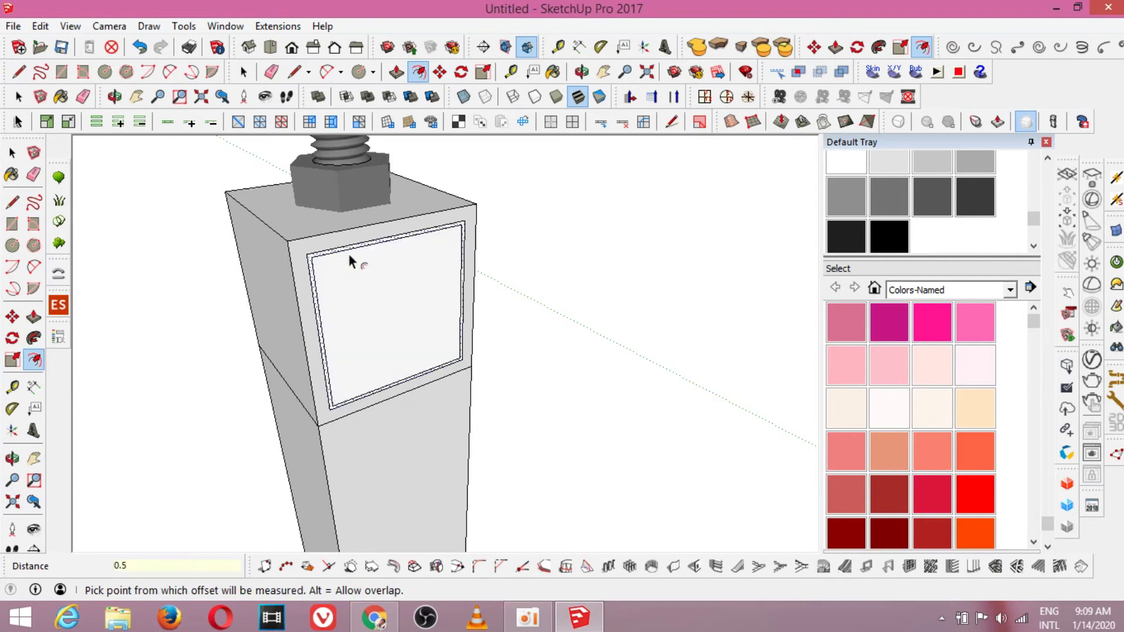
scroll(349, 255, "up", 2)
left_click(352, 253)
left_click(357, 263)
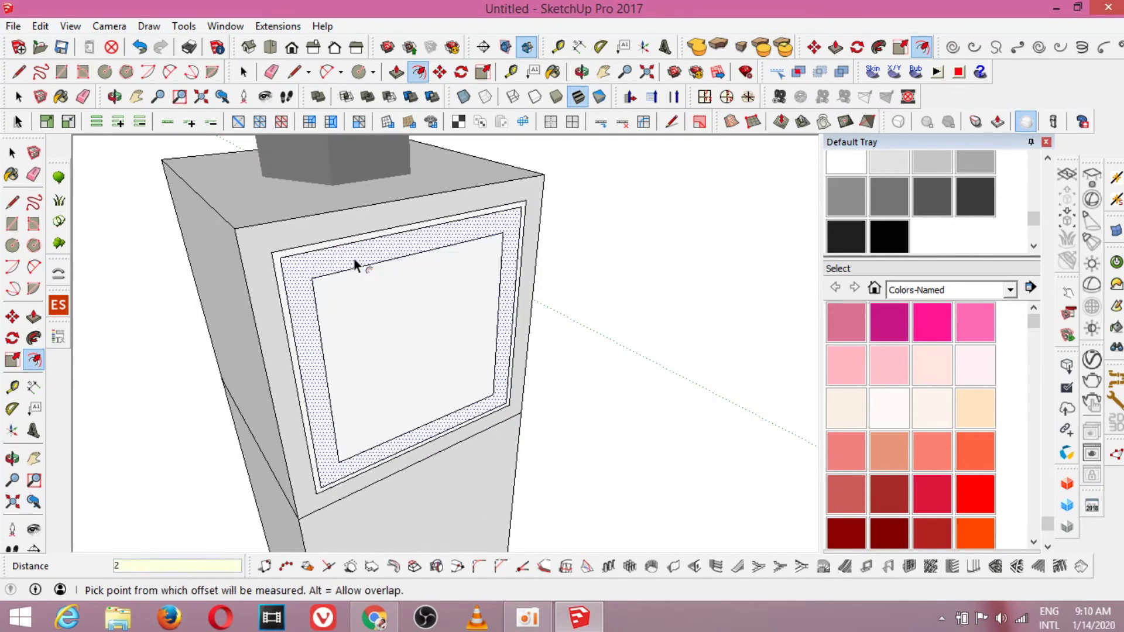
Delete the thin outer gap face and the central face, keeping the 2 mm ring as the inner tube's profile.
left_click(244, 71)
key("Delete")
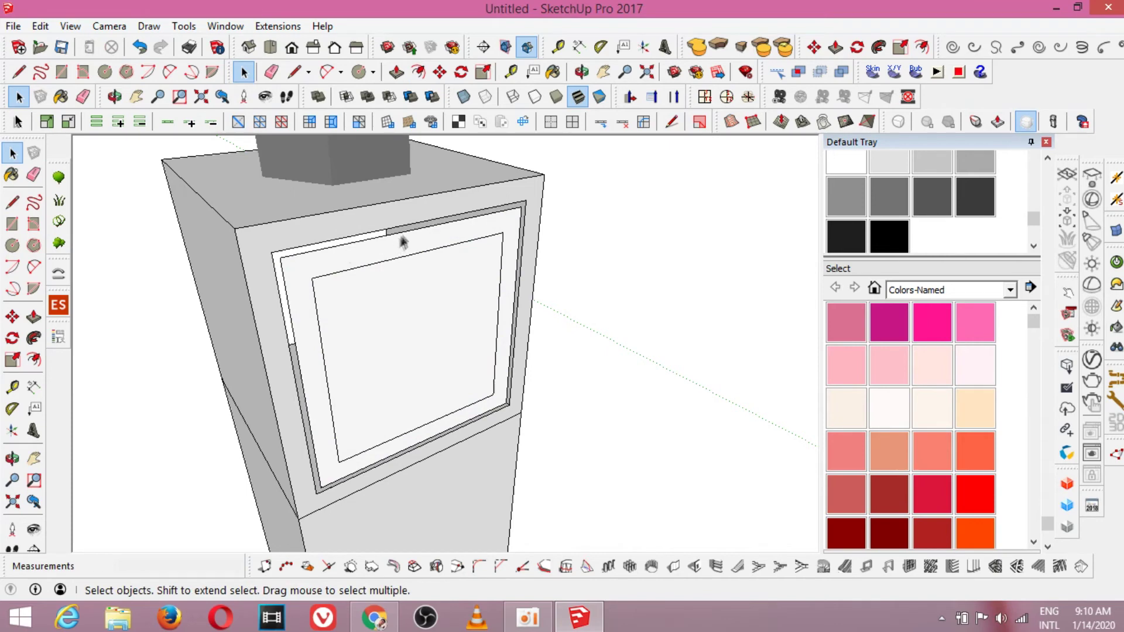
left_click(363, 319)
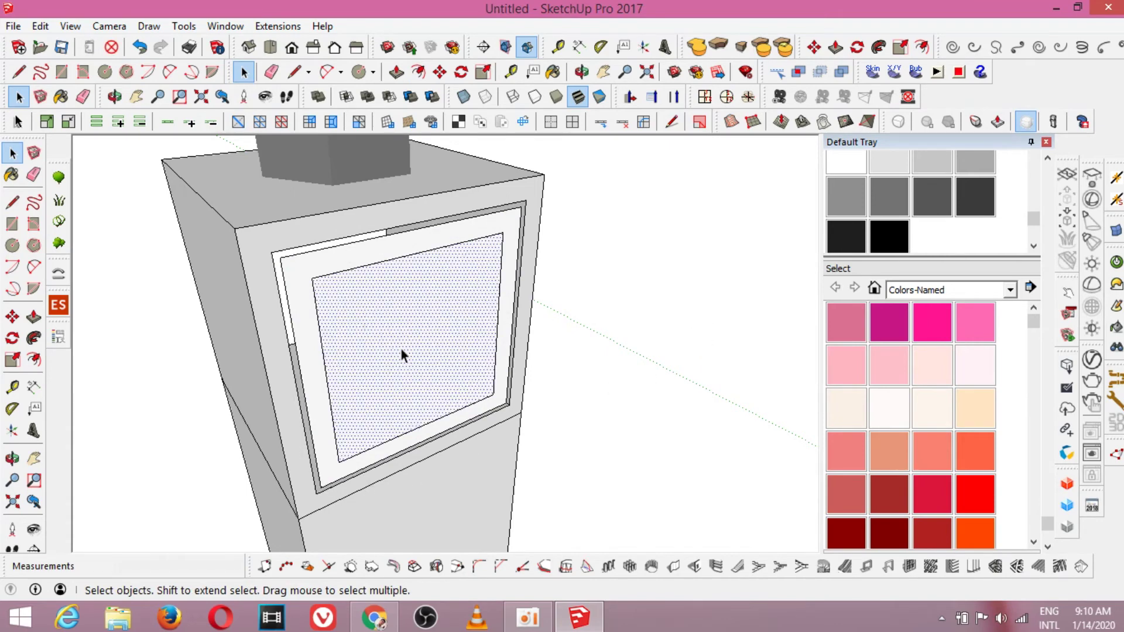
key("Delete")
Push the 2 mm ring profile 27 mm into the short top tube.
left_click(397, 71)
left_click(297, 266)
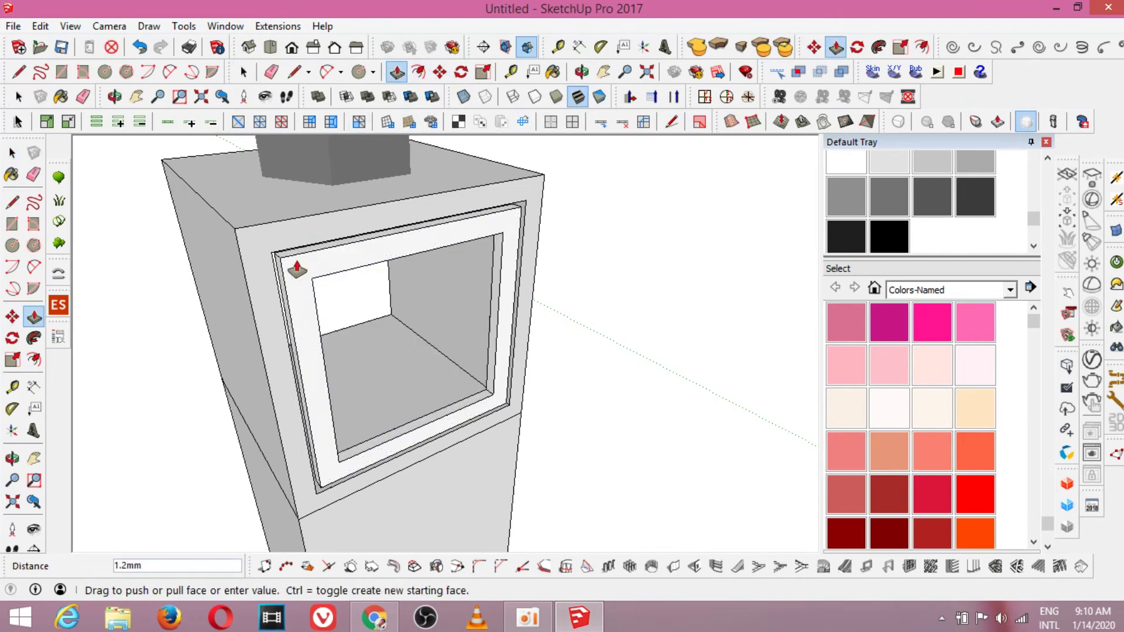
type("27")
key("Return")
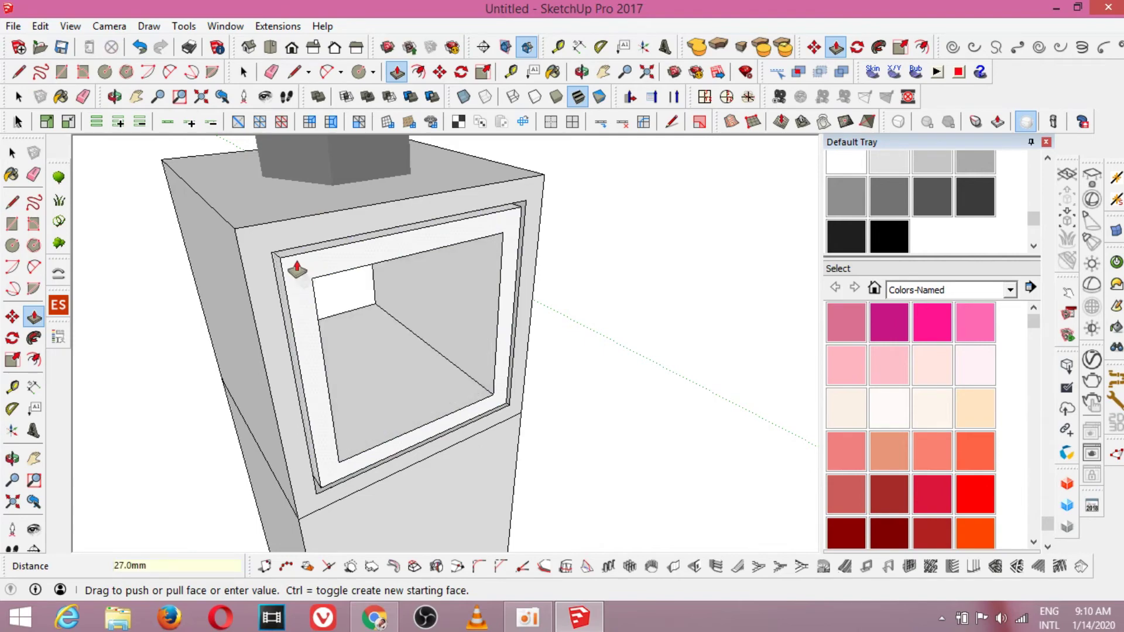
Extrude the inner tube's ring face 2000 mm outward from the short top tube along the green axis.
left_click(581, 71)
left_click_drag(562, 246, 582, 308)
scroll(504, 322, "down", 3)
left_click_drag(504, 321, 489, 334)
scroll(479, 318, "up", 8)
scroll(491, 304, "up", 6)
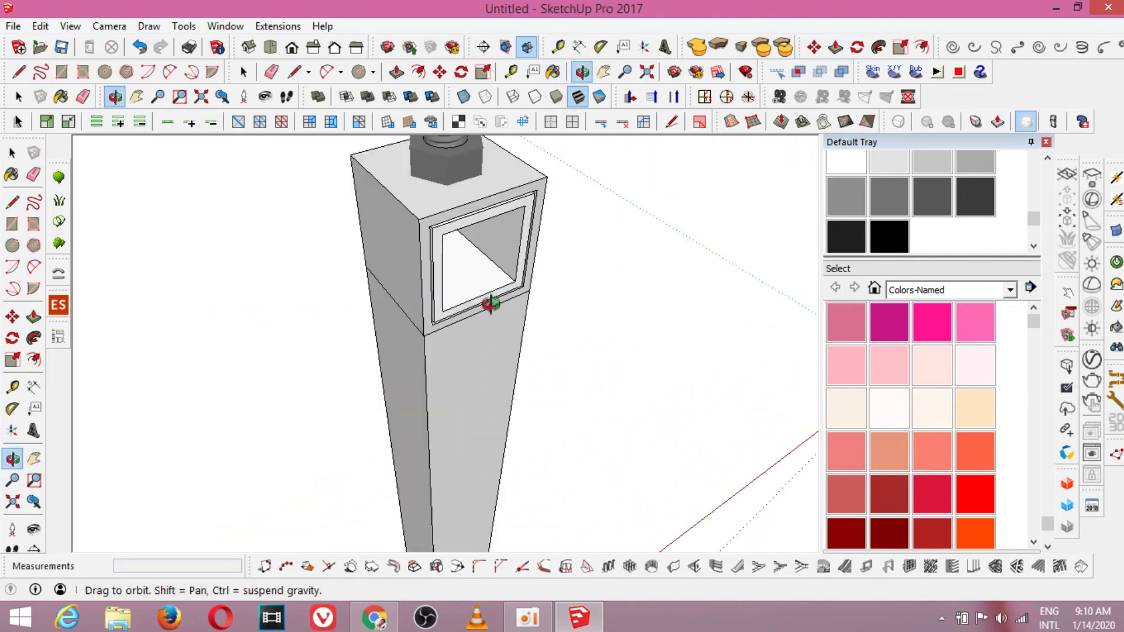
left_click(396, 71)
left_click(438, 229)
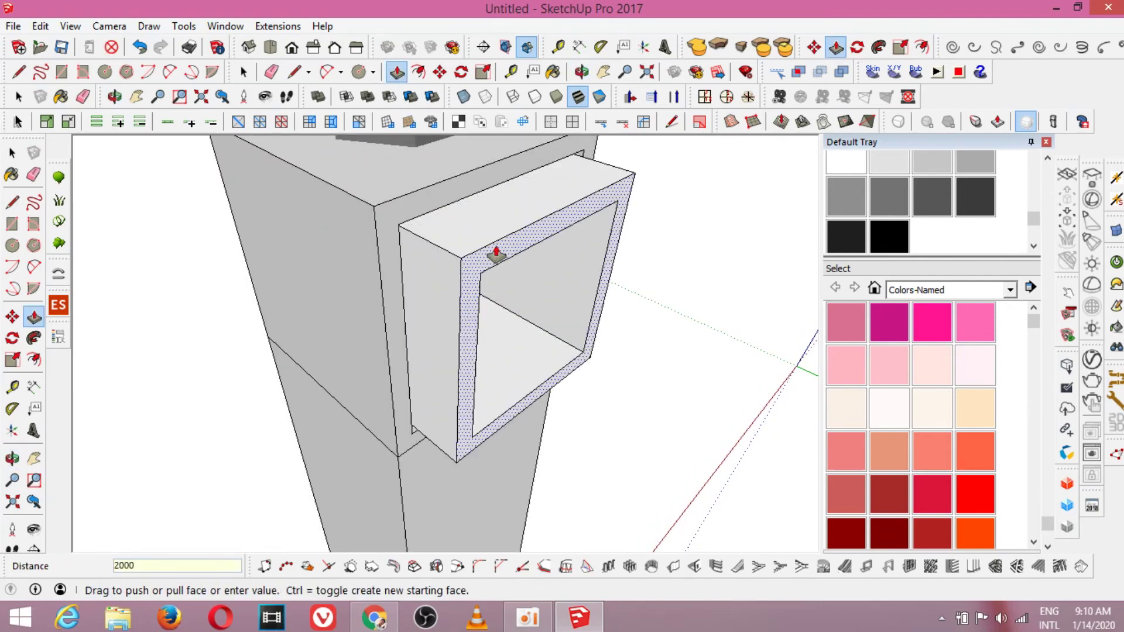
key("Return")
Extend the opposite end of the inner tube 100 mm out of the short top tube.
scroll(464, 271, "down", 10)
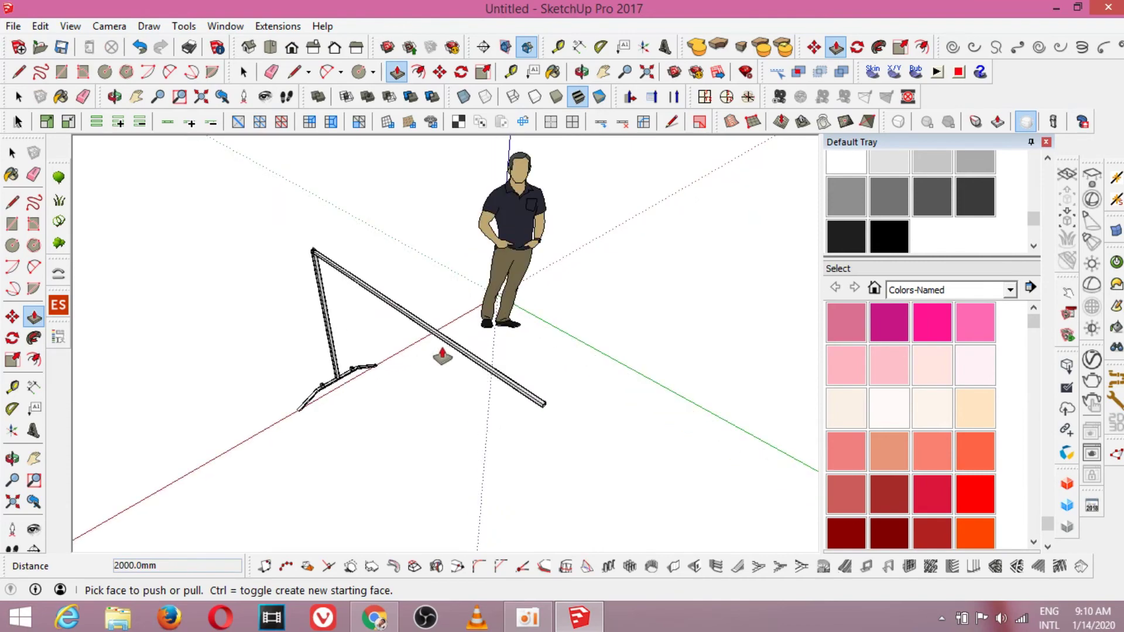
left_click(582, 72)
left_click_drag(515, 176, 328, 253)
scroll(326, 255, "up", 3)
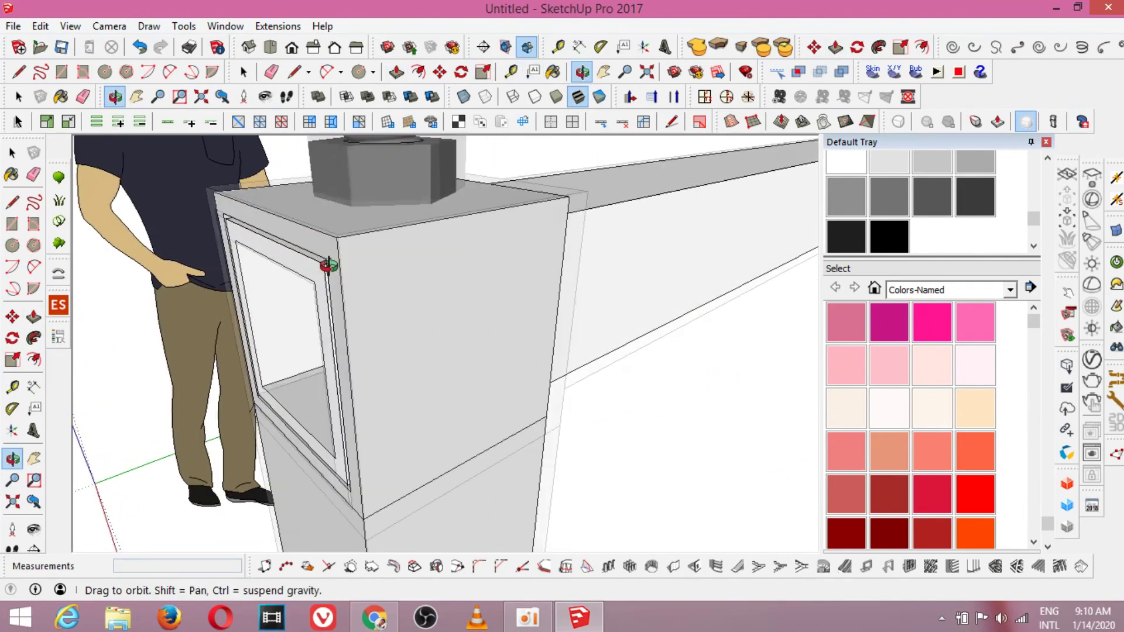
left_click(397, 71)
left_click_drag(225, 258, 155, 285)
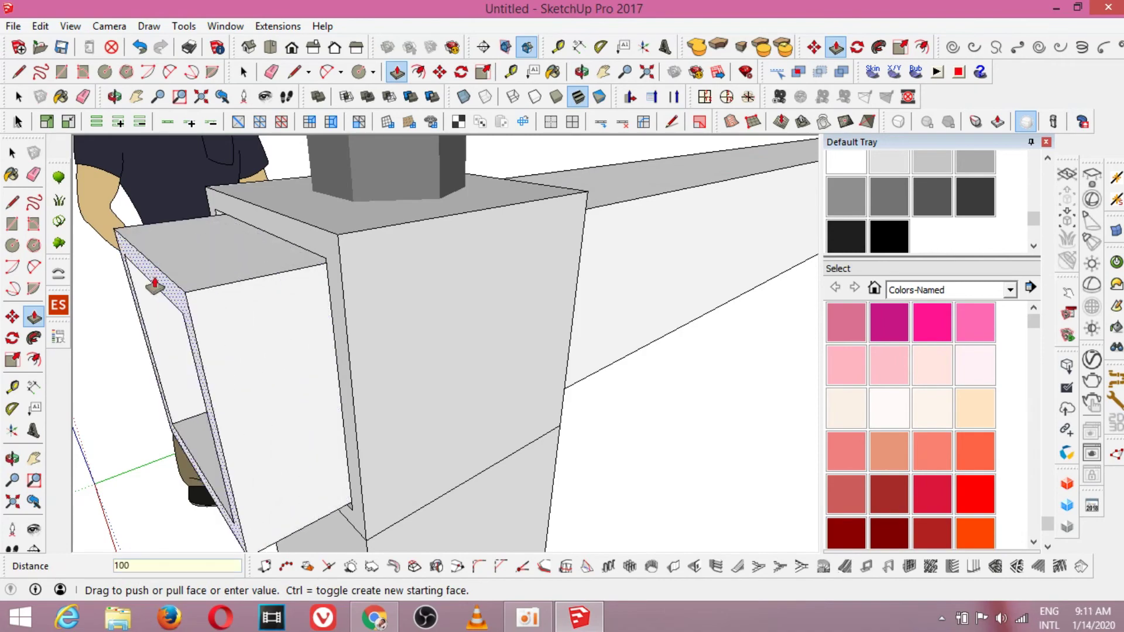
key("Return")
Group all the geometry of the long horizontal tube.
scroll(477, 283, "down", 10)
left_click(244, 72)
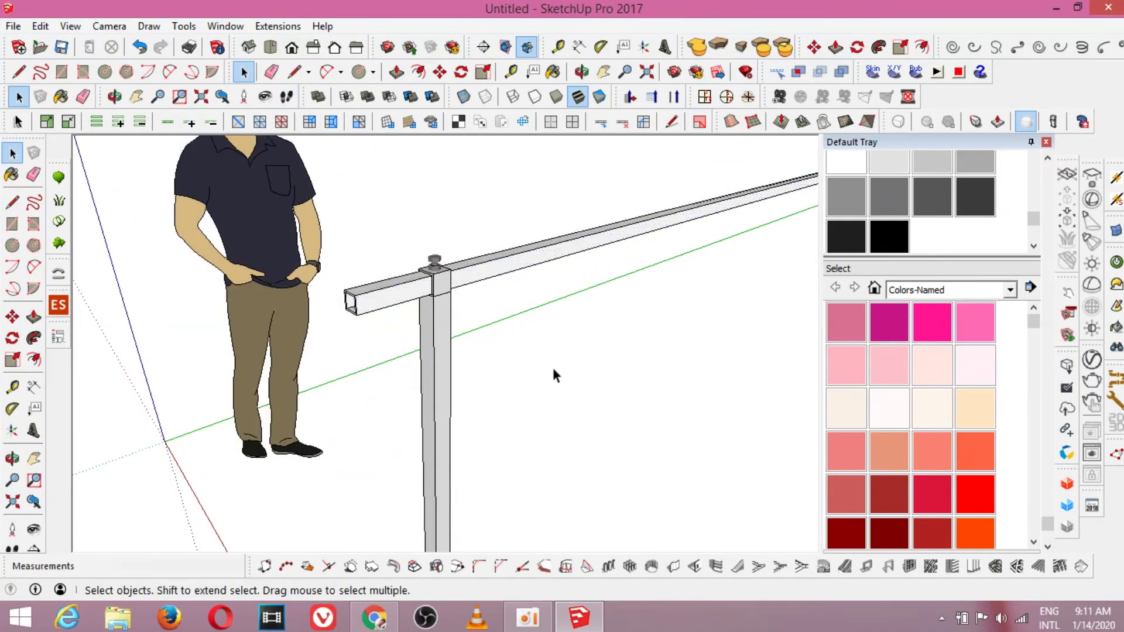
scroll(344, 404, "down", 5)
scroll(345, 404, "up", 2)
scroll(334, 325, "up", 2)
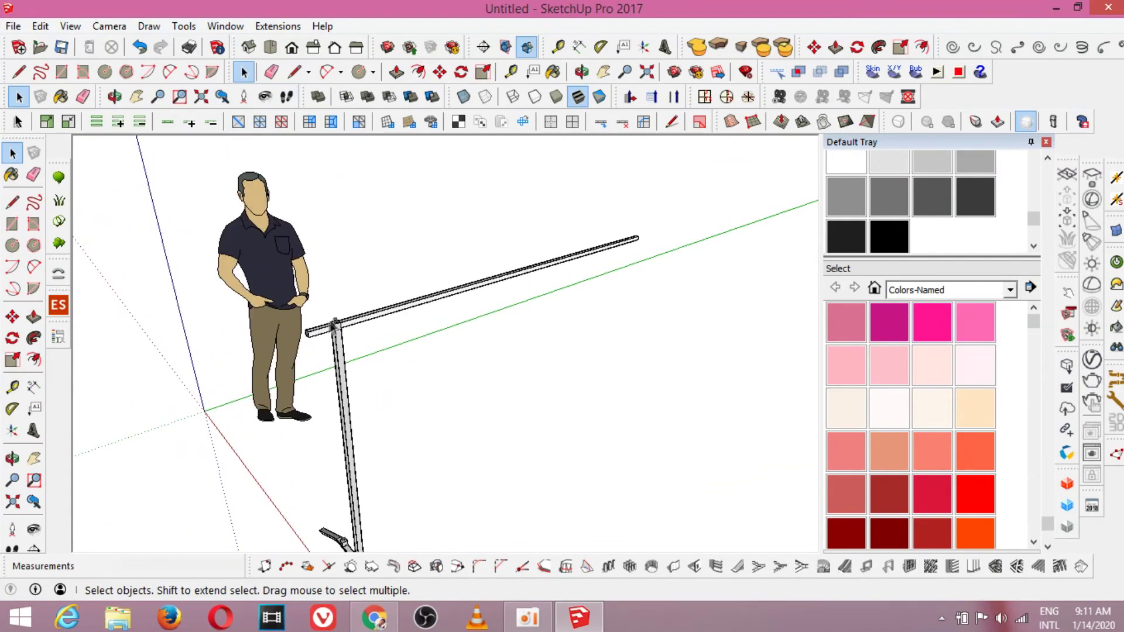
scroll(338, 332, "up", 4)
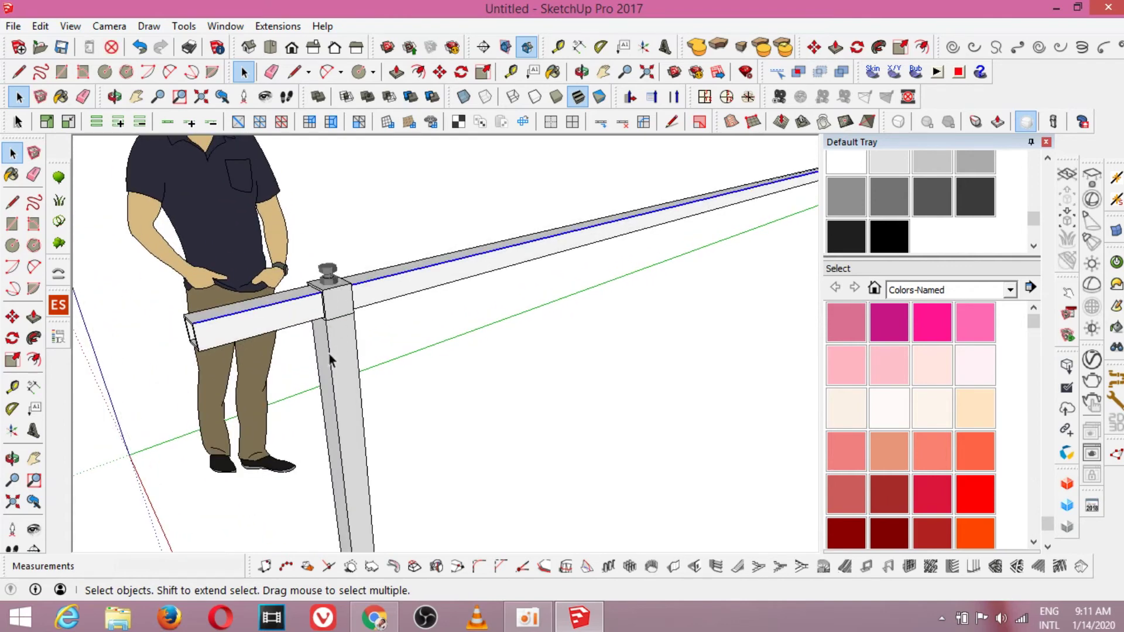
triple_click(287, 321)
right_click(287, 321)
left_click(314, 394)
left_click(512, 403)
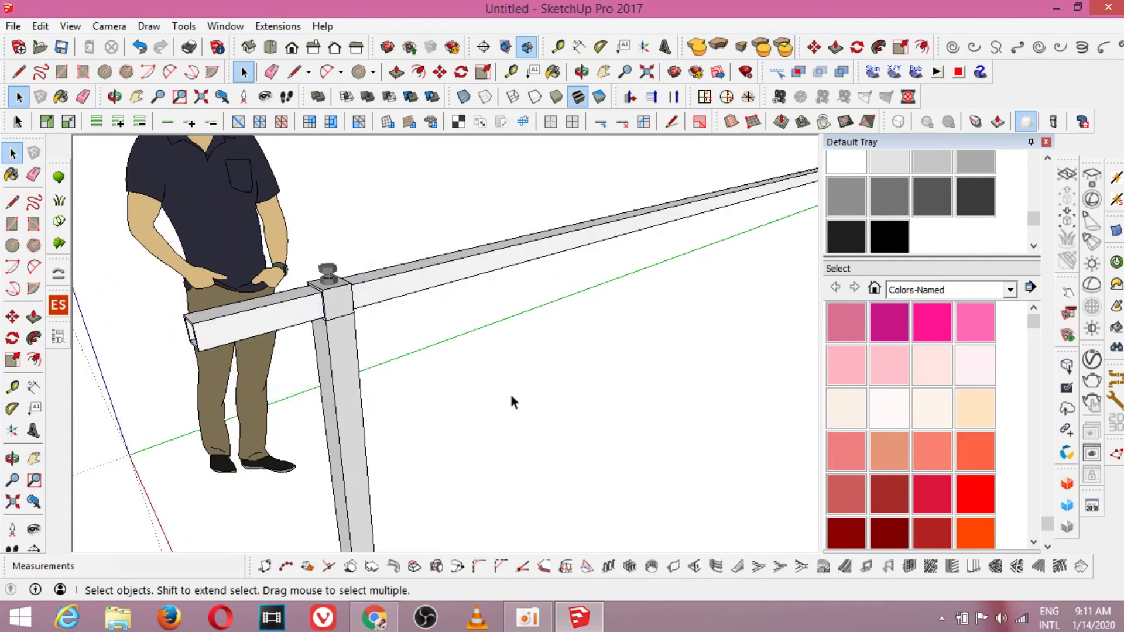
Group the upright together with the bolted short tube on top of it.
triple_click(340, 369)
right_click(337, 312)
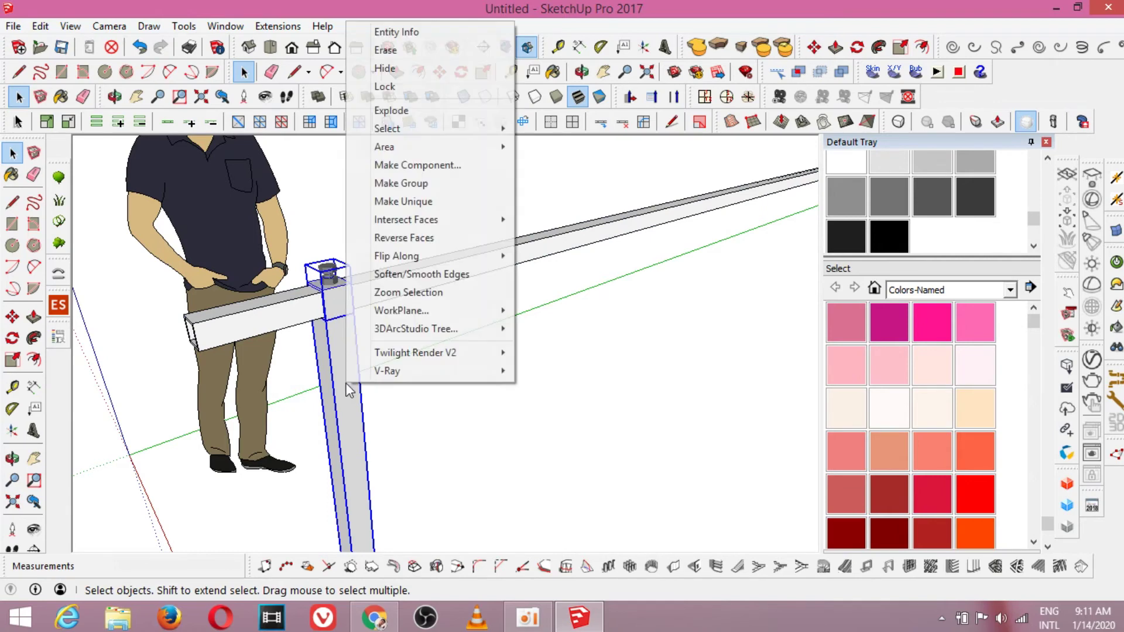
left_click(400, 188)
Copy the upright group along the green axis to near the far end of the horizontal tube.
left_click(440, 71)
key("ctrl")
left_click(349, 377)
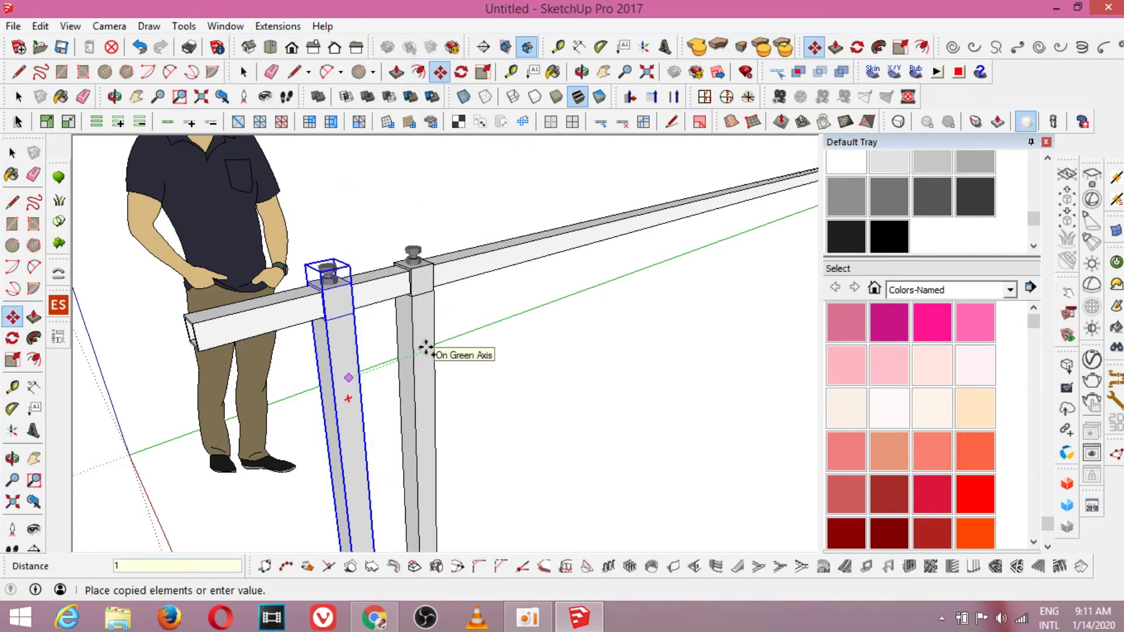
key("Return")
scroll(405, 320, "down", 10)
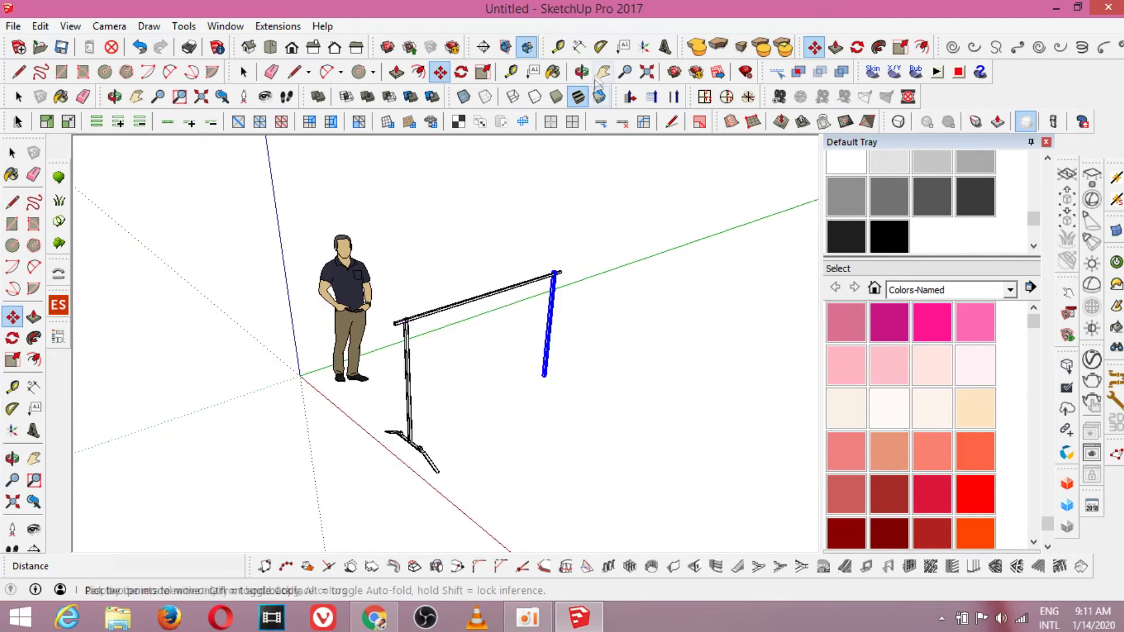
left_click(582, 71)
left_click_drag(598, 357, 604, 406)
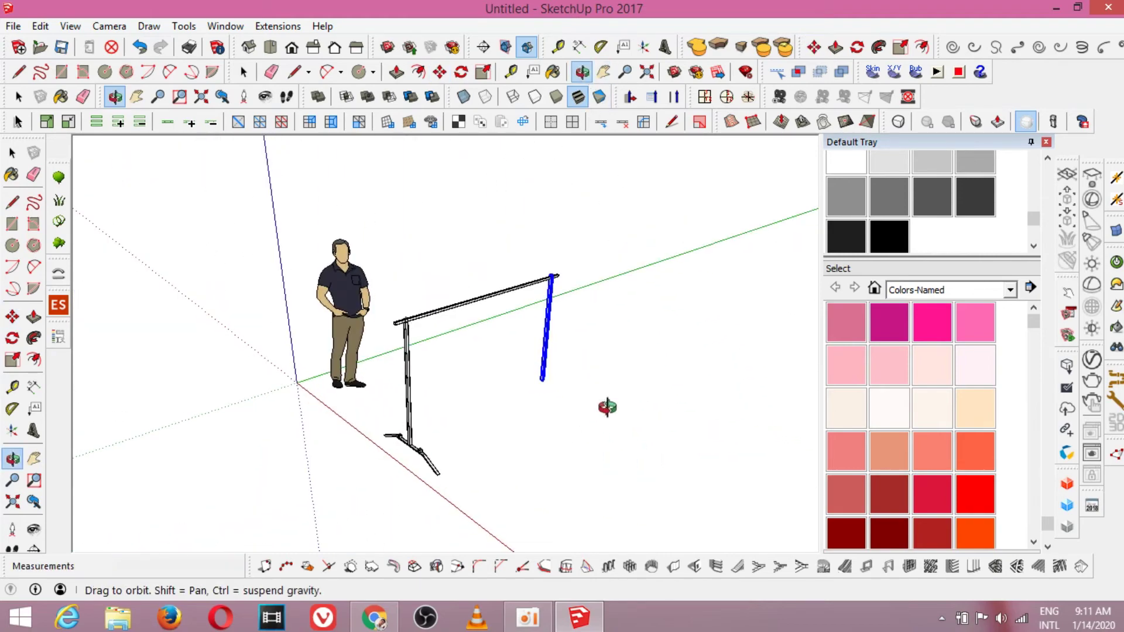
Undo the last copy of the upright group at the far end of the horizontal tube.
key("m")
key("ctrl+z")
key("space")
scroll(456, 427, "up", 2)
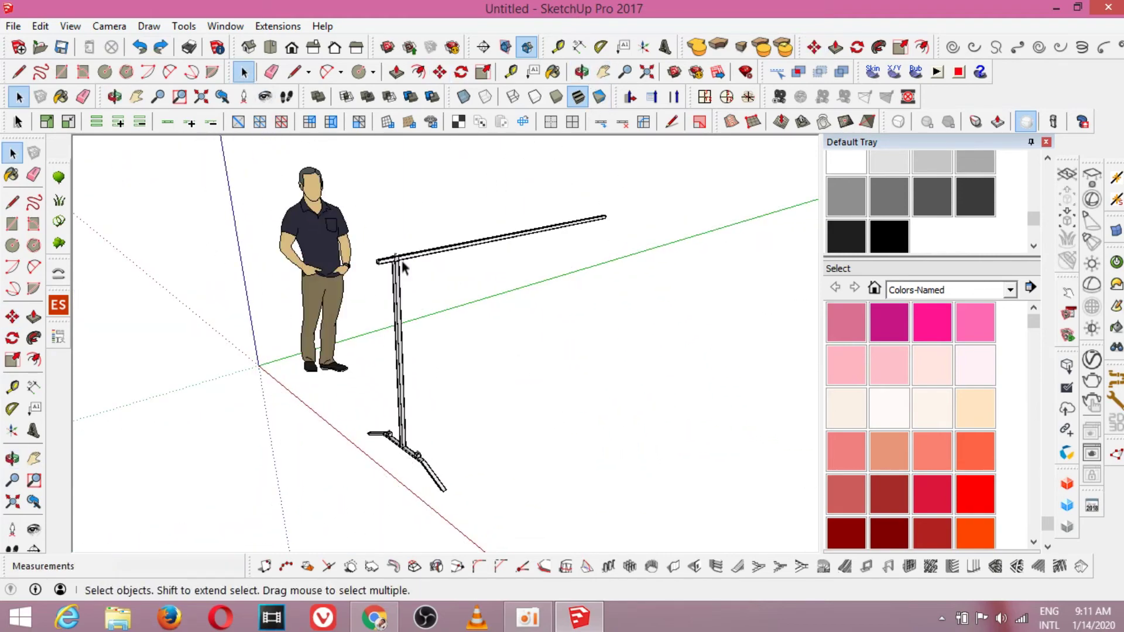
Group the upright assembly together with its base, sleeves and sloped legs.
scroll(431, 449, "up", 3)
left_click(397, 447)
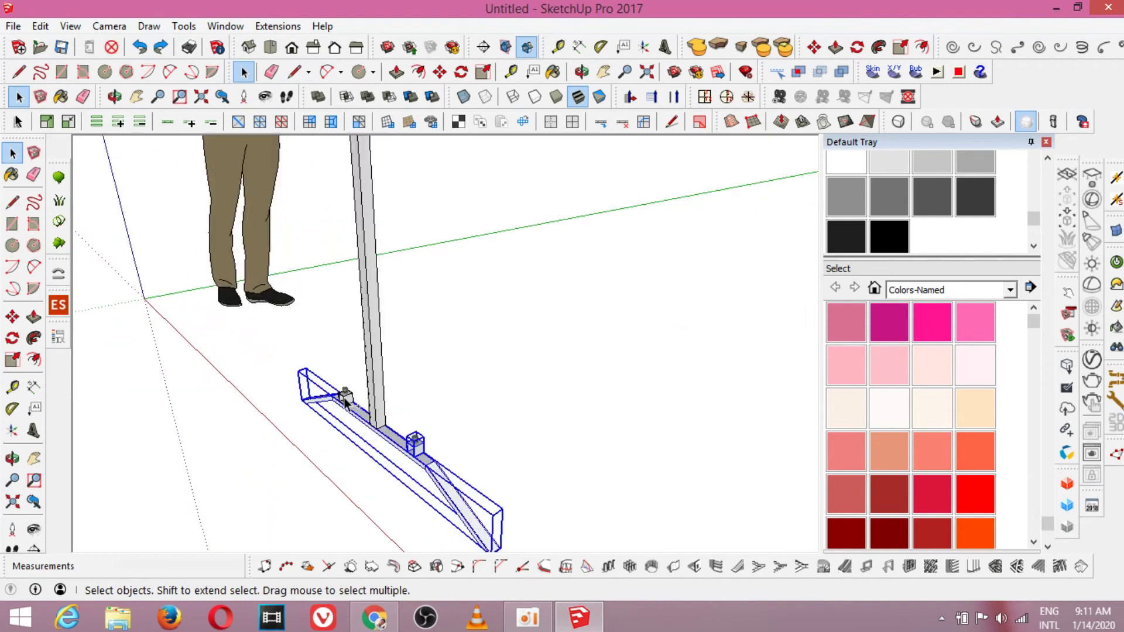
right_click(382, 391)
left_click(439, 183)
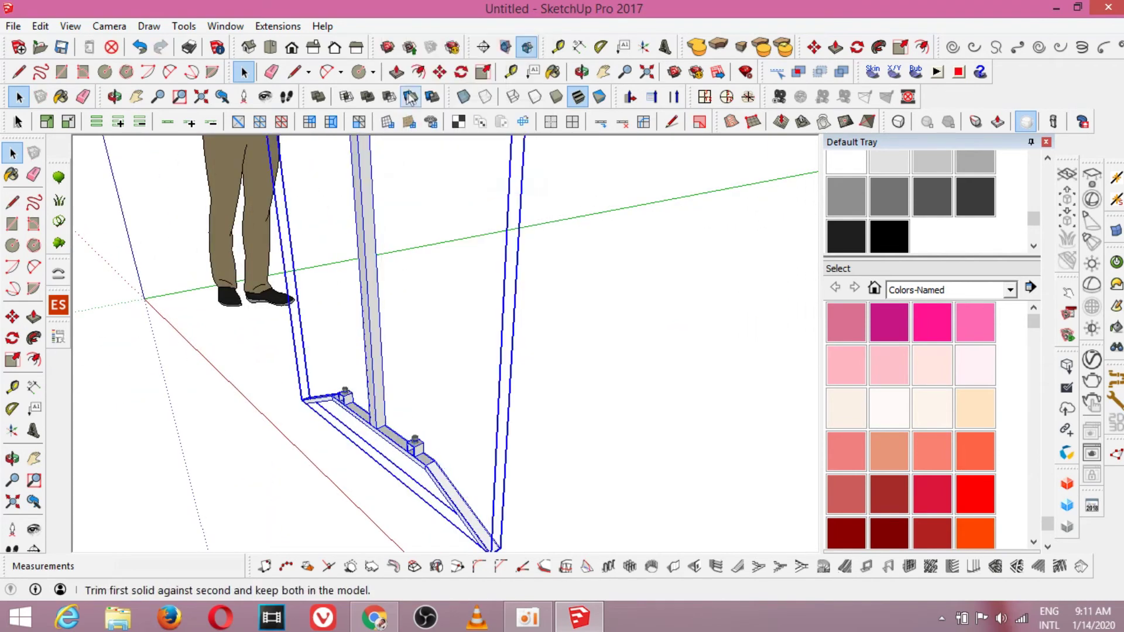
Copy the complete stand group along the green axis to the far end of the horizontal tube.
left_click(440, 72)
left_click(371, 337)
key("ctrl")
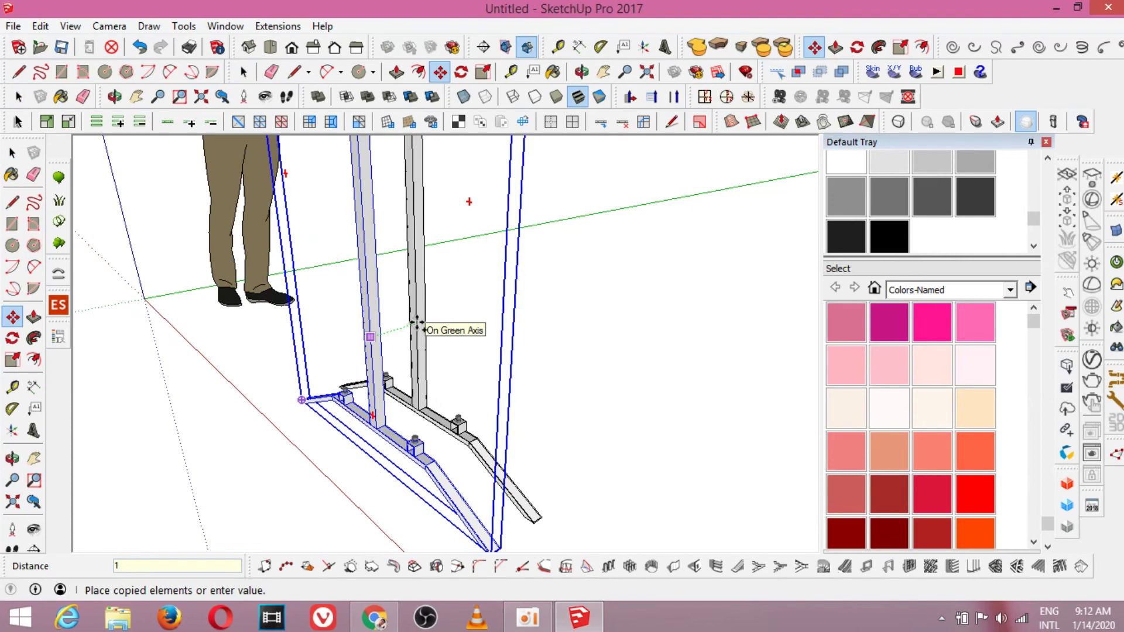
key("Return")
scroll(416, 325, "down", 6)
key("space")
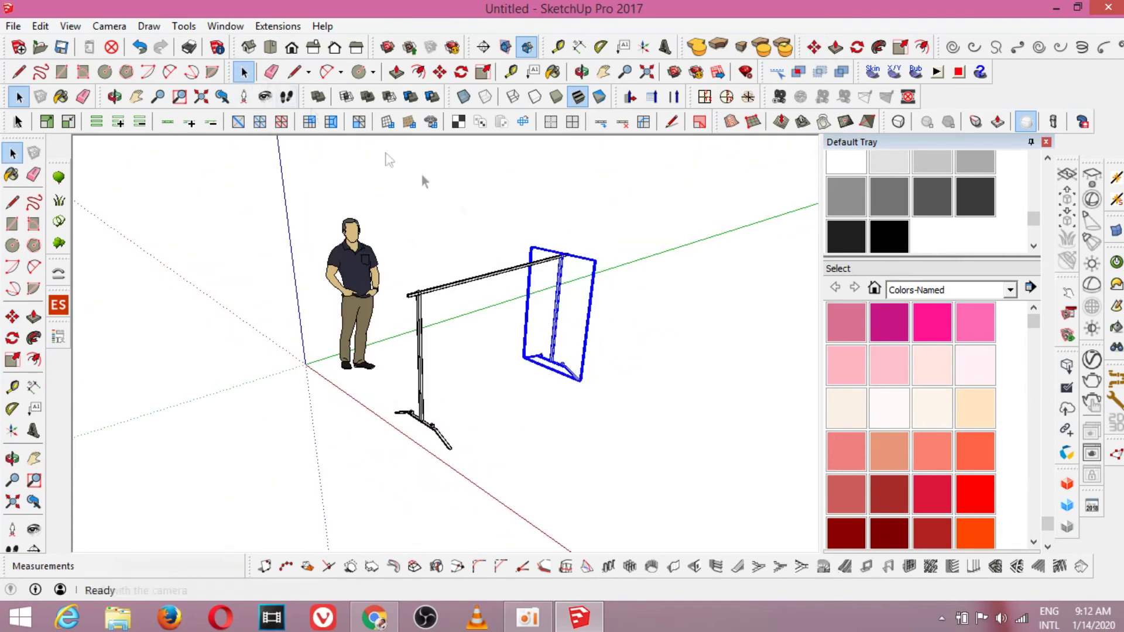
Copy the long horizontal tube 150 mm along the red axis to each side of the original.
left_click(582, 71)
left_click_drag(551, 193, 271, 311)
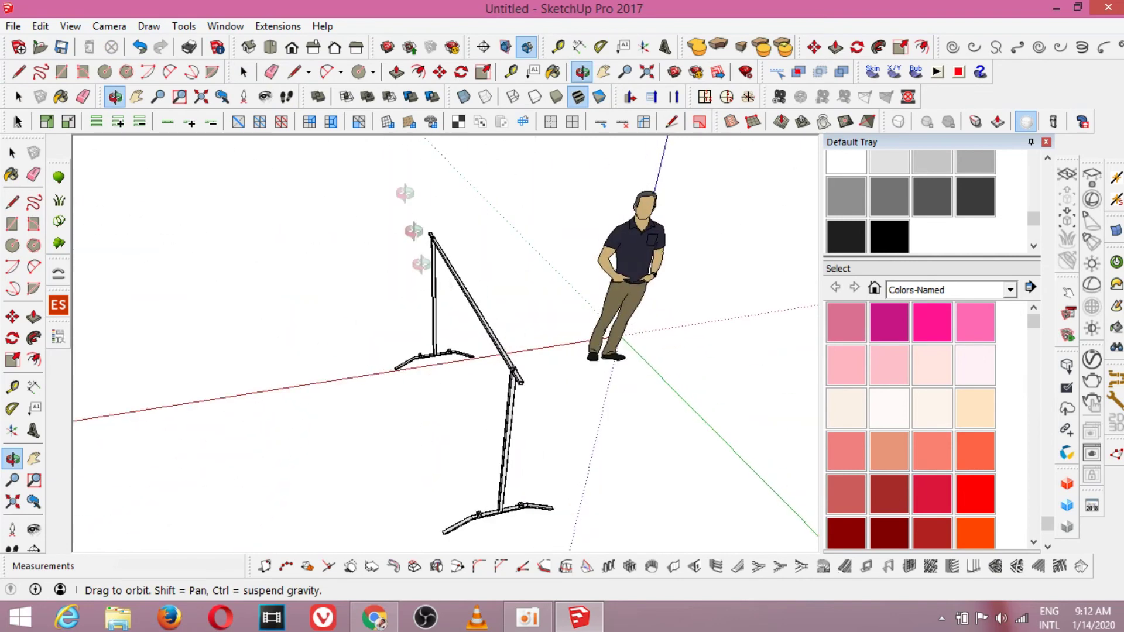
key("space")
scroll(443, 255, "up", 2)
left_click(467, 286)
key("m")
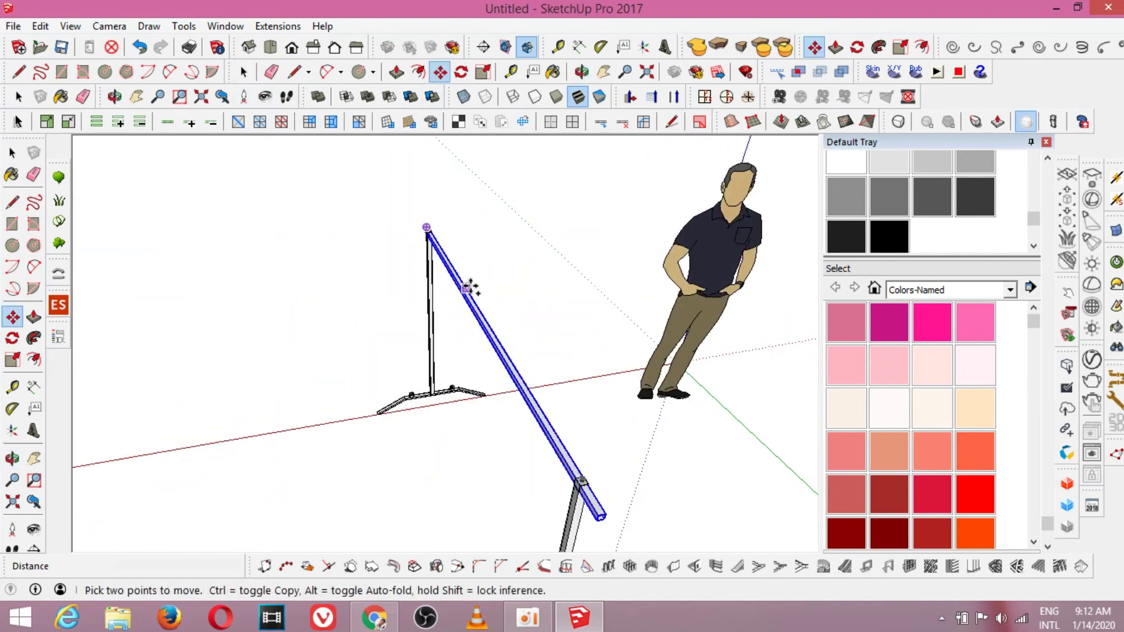
left_click(466, 288)
key("ctrl")
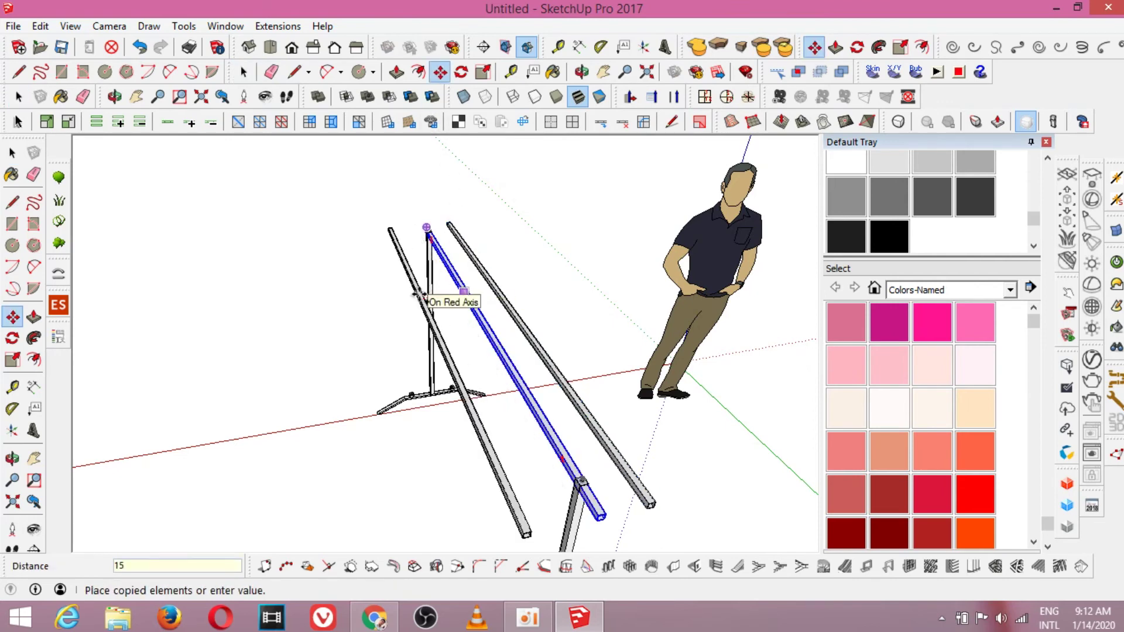
type("0")
key("Return")
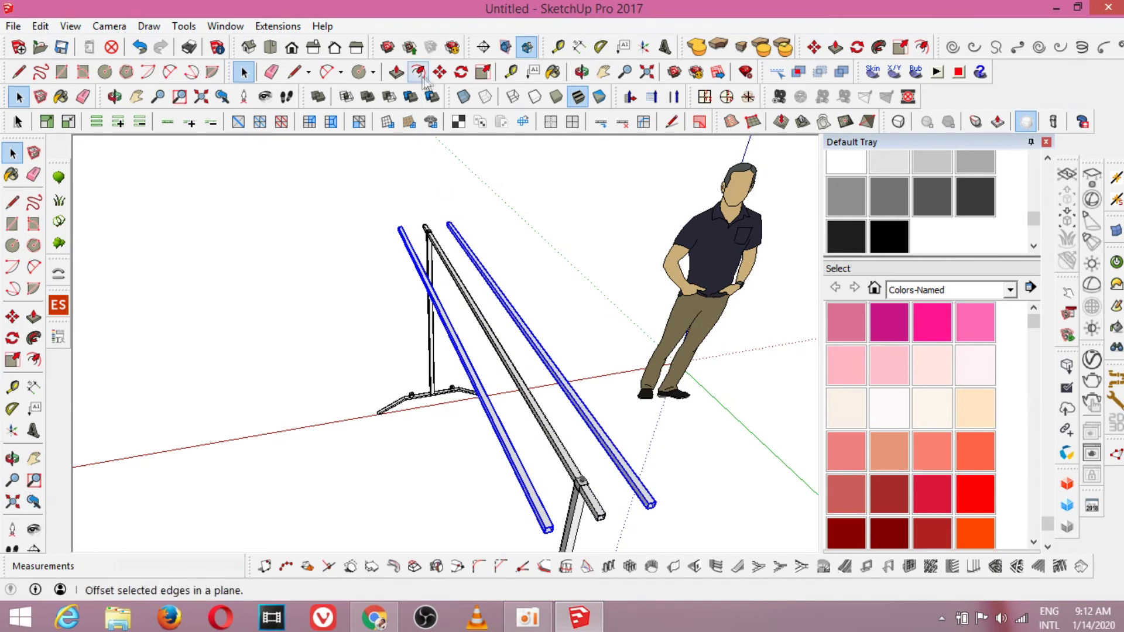
Move both tube copies down 1200 mm along the blue axis into the sleeves on the bases.
left_click(412, 250)
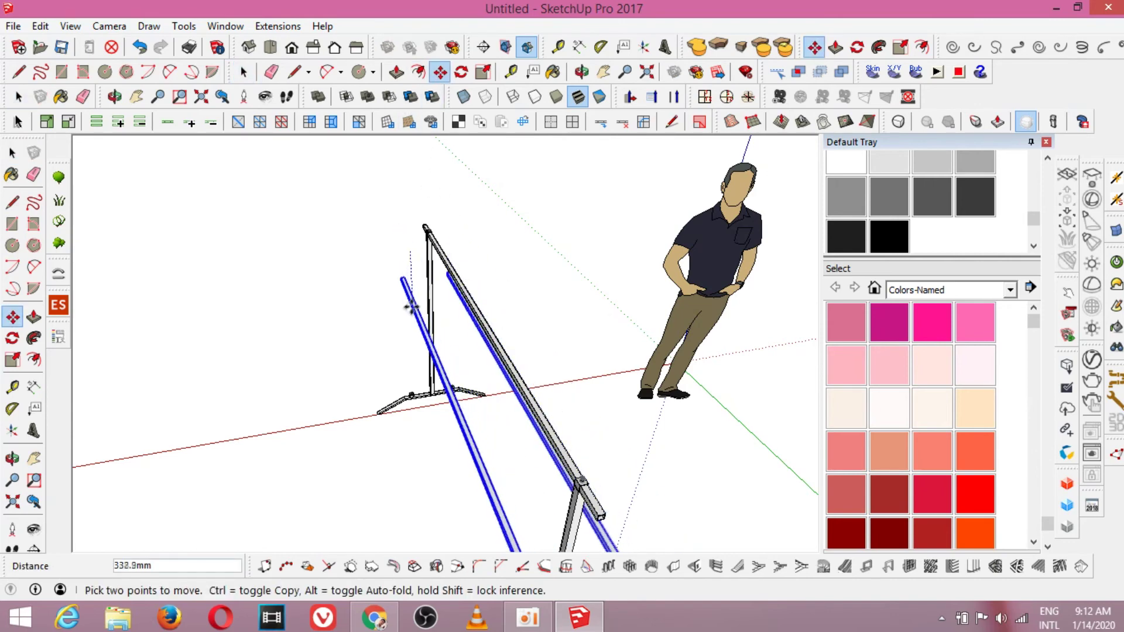
left_click(582, 71)
left_click_drag(526, 275, 437, 266)
left_click(360, 253)
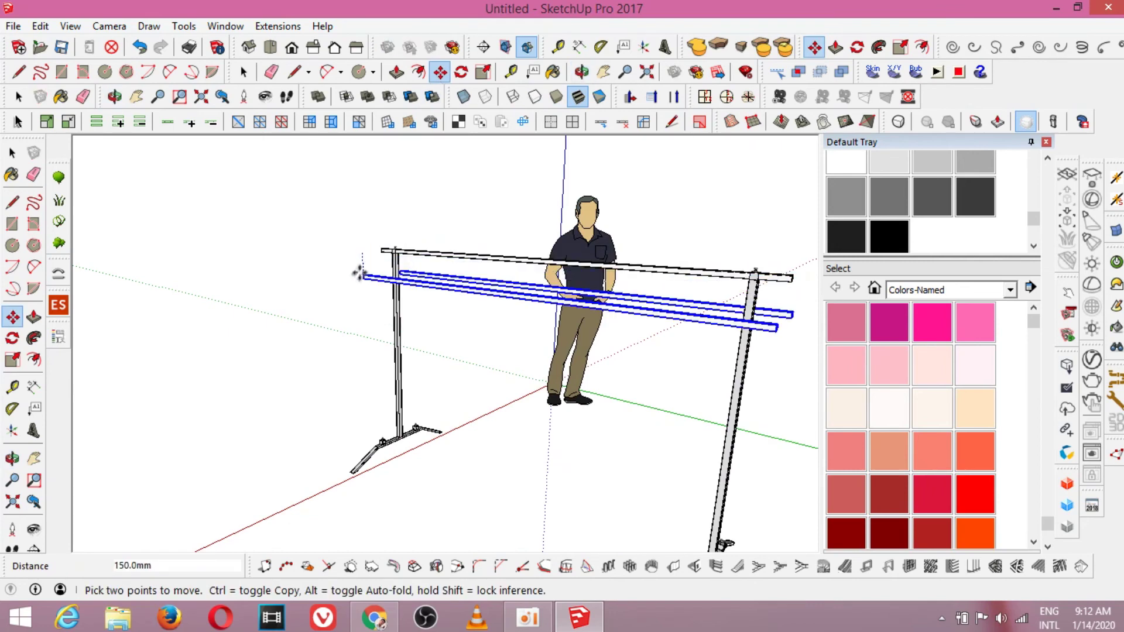
type("1200")
key("Return")
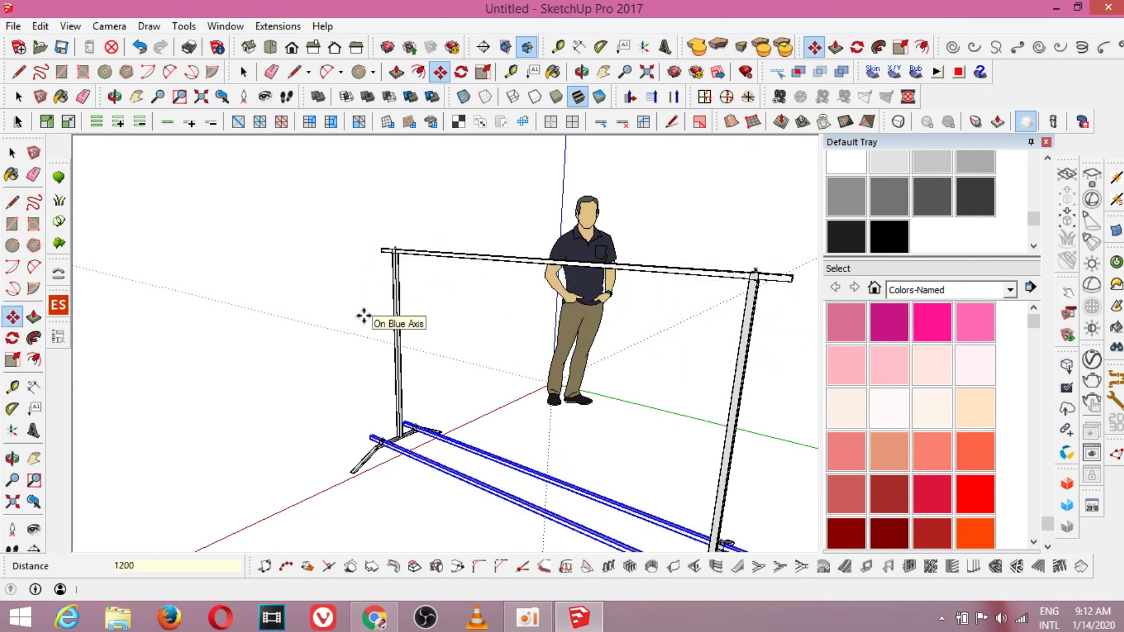
Examine from several sides how the two lower tubes run through the base sleeves of both stands.
left_click(233, 217)
scroll(432, 251, "down", 4)
left_click(581, 72)
scroll(462, 281, "up", 3)
scroll(473, 288, "down", 3)
left_click_drag(473, 288, 445, 388)
scroll(445, 388, "down", 3)
left_click_drag(479, 352, 305, 282)
scroll(305, 281, "down", 3)
left_click_drag(321, 409, 716, 466)
scroll(672, 452, "down", 3)
scroll(673, 452, "up", 5)
scroll(673, 451, "down", 3)
scroll(588, 314, "down", 3)
left_click_drag(553, 339, 595, 367)
Push the protruding end face of the outer lower tube back 100 mm to its sleeve.
scroll(603, 387, "up", 3)
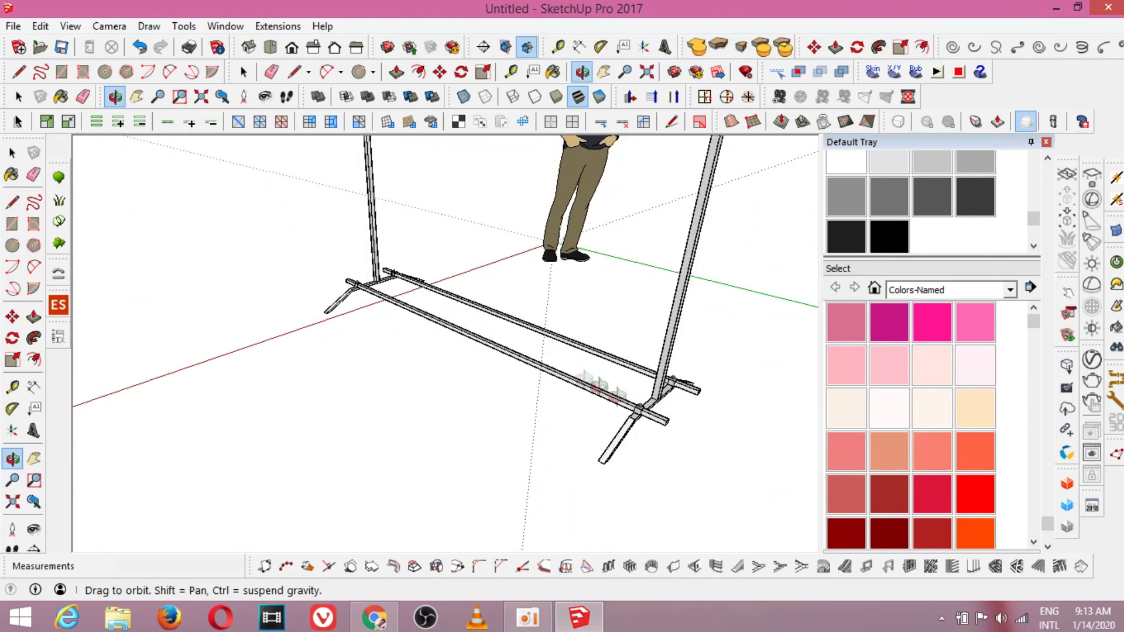
scroll(672, 417, "up", 3)
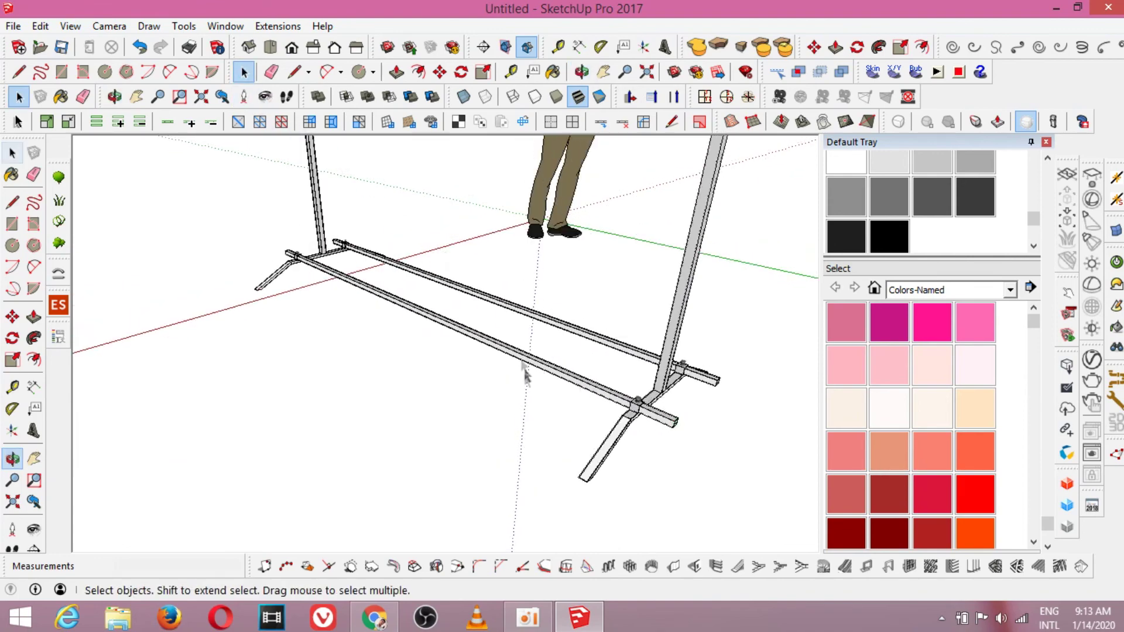
scroll(673, 425, "up", 2)
scroll(679, 429, "up", 3)
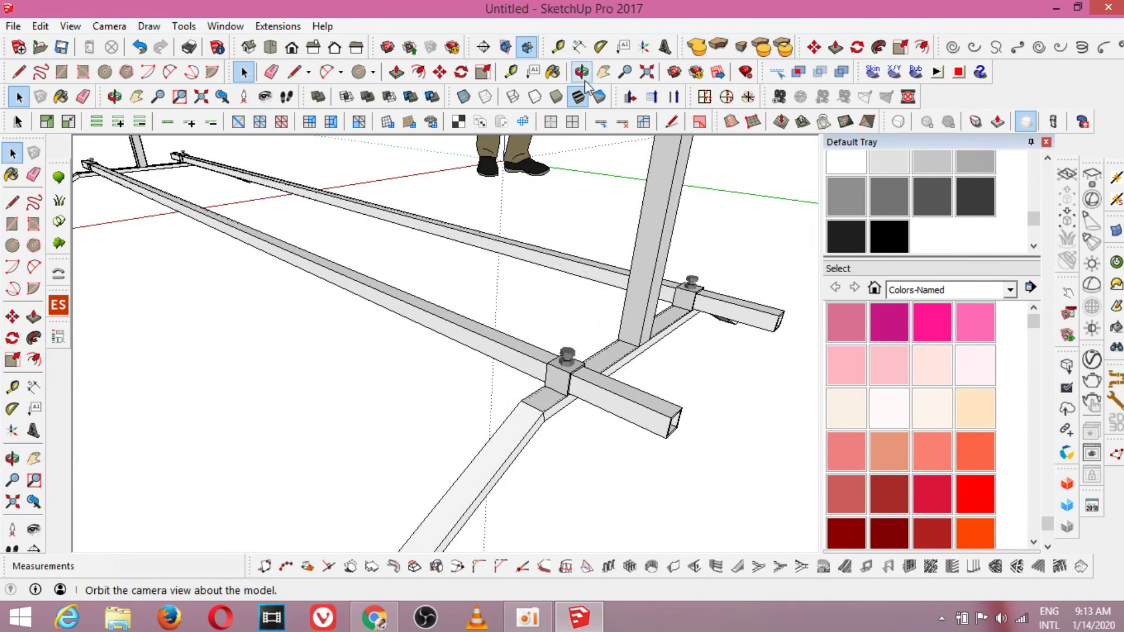
scroll(674, 416, "up", 4)
left_click(244, 71)
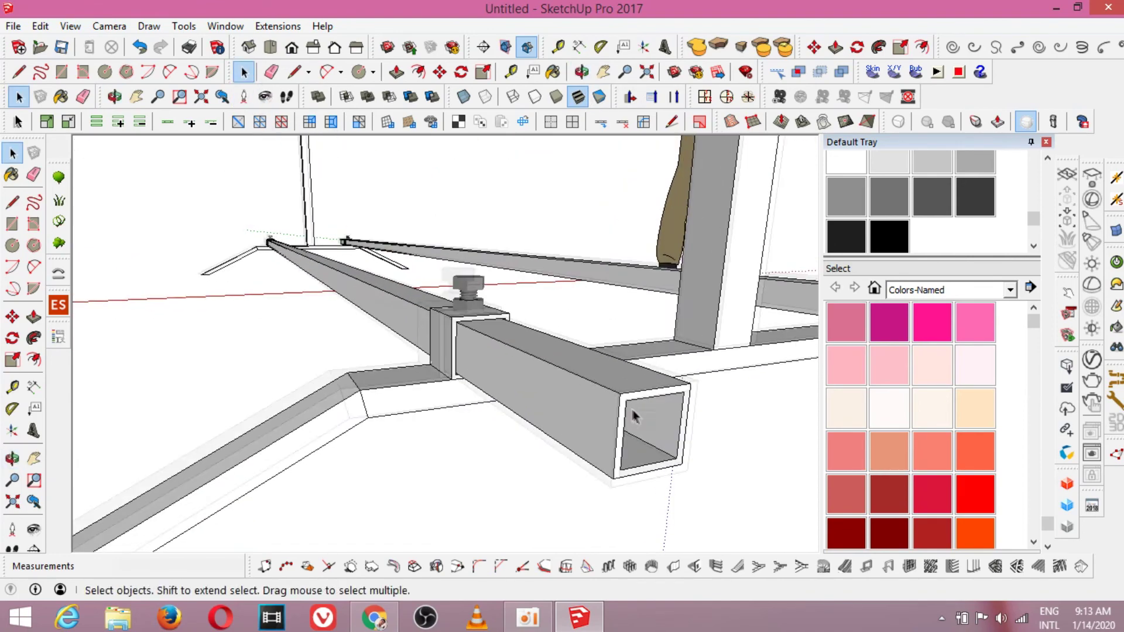
left_click(622, 402)
double_click(622, 401)
left_click(622, 402)
left_click_drag(612, 433, 471, 338)
type("100")
key("Return")
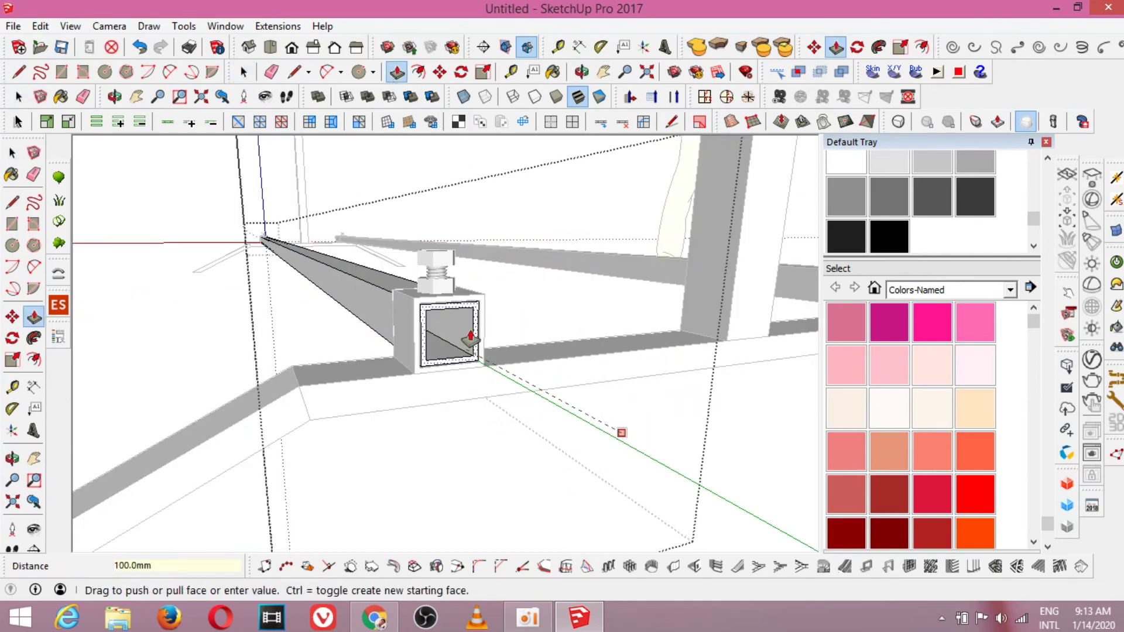
Push the opposite end face of the same lower tube back 100 mm to the sleeve on the other base.
scroll(563, 235, "down", 10)
left_click_drag(283, 293, 770, 388)
scroll(414, 283, "up", 8)
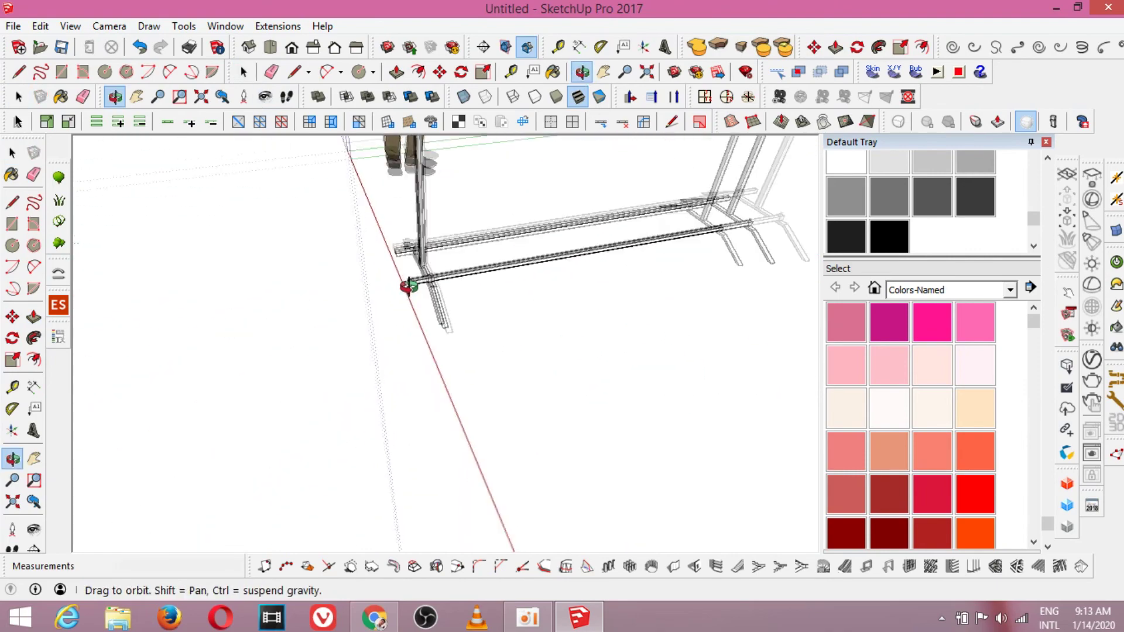
scroll(410, 282, "up", 4)
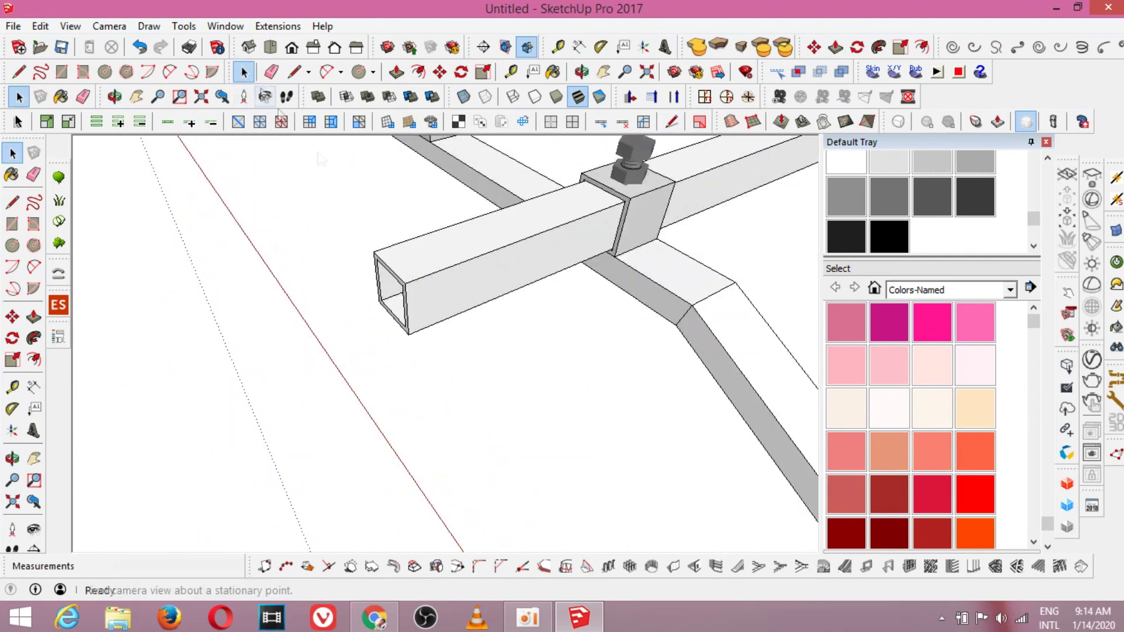
left_click(244, 72)
scroll(384, 269, "up", 3)
left_click(389, 275)
scroll(389, 280, "up", 5)
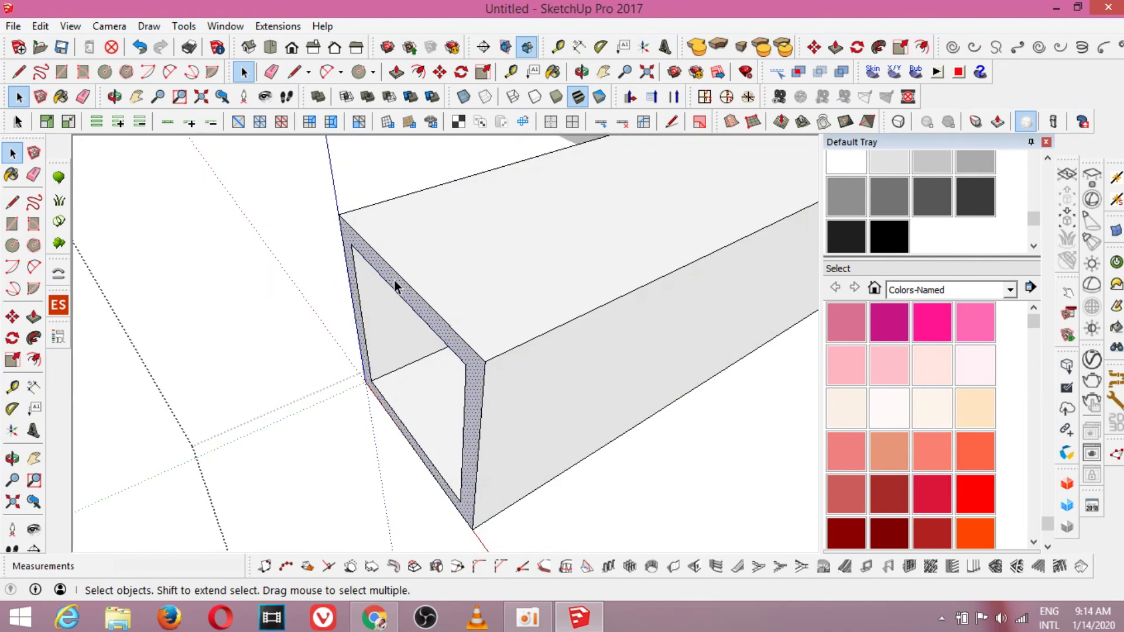
left_click_drag(394, 283, 465, 262)
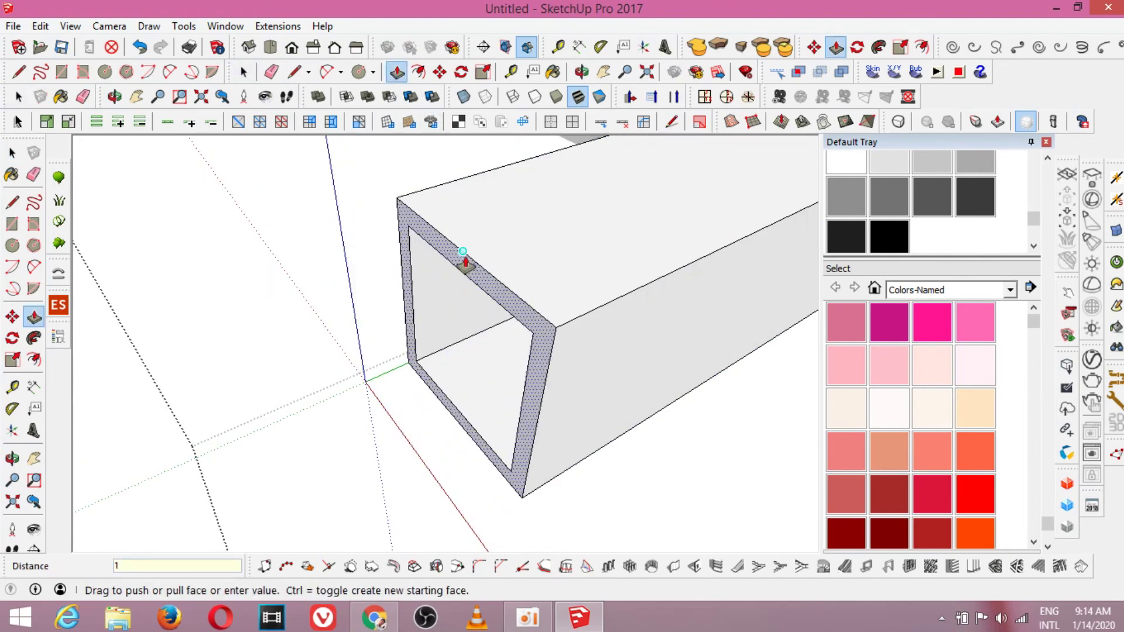
key("Return")
scroll(480, 281, "down", 5)
key("space")
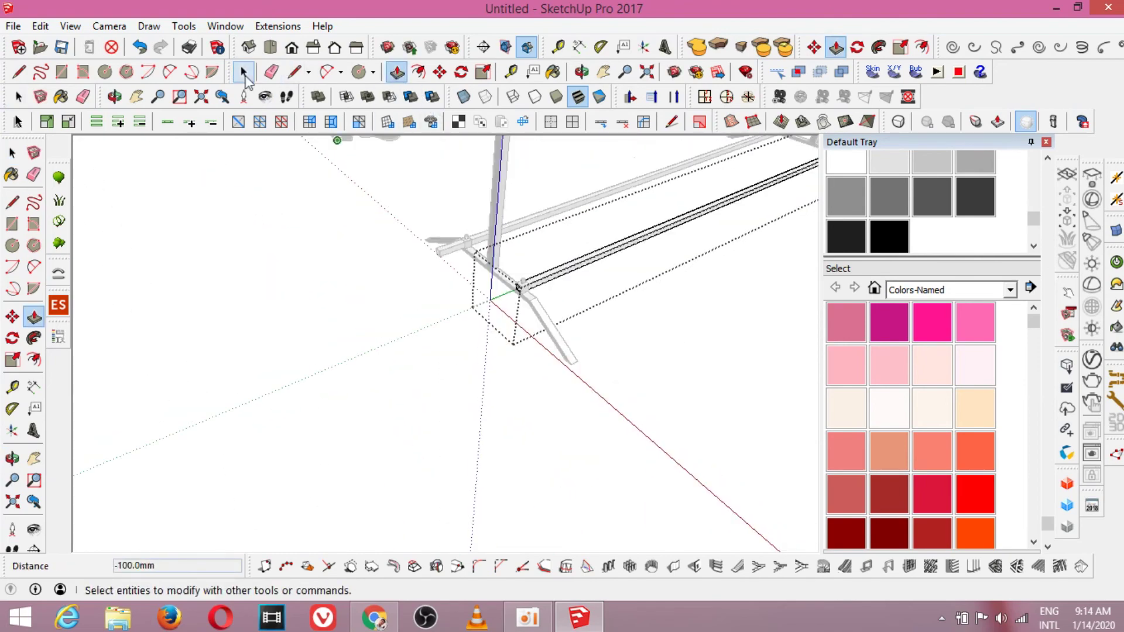
Push the protruding end face of the second lower tube back 100 mm to its sleeve.
scroll(410, 261, "up", 5)
scroll(505, 299, "up", 5)
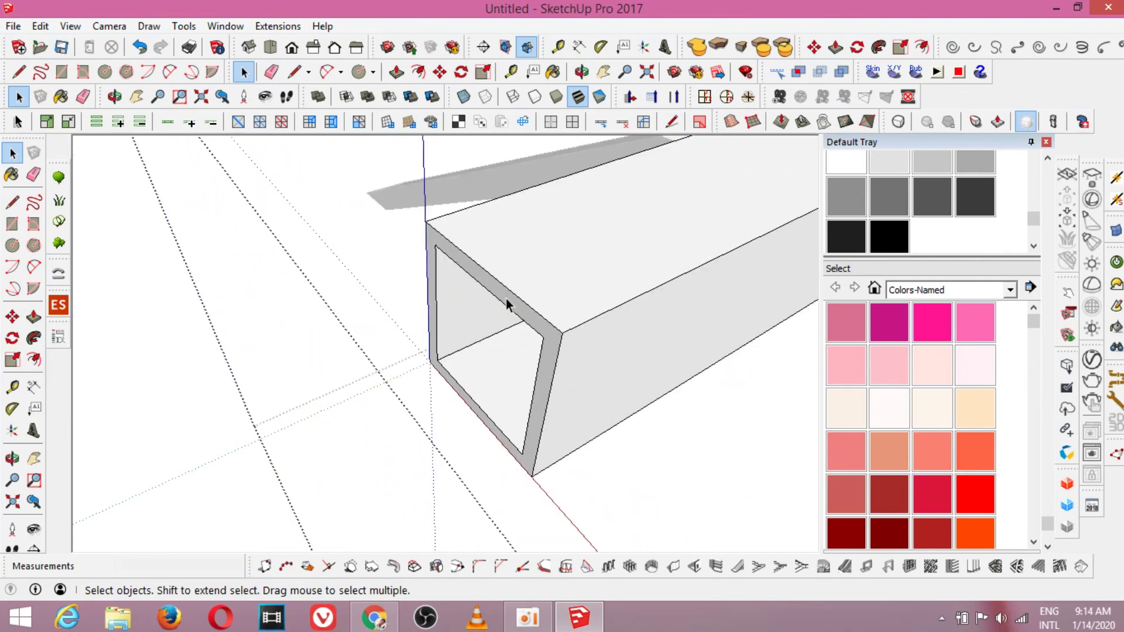
left_click(505, 298)
left_click_drag(460, 278, 550, 274)
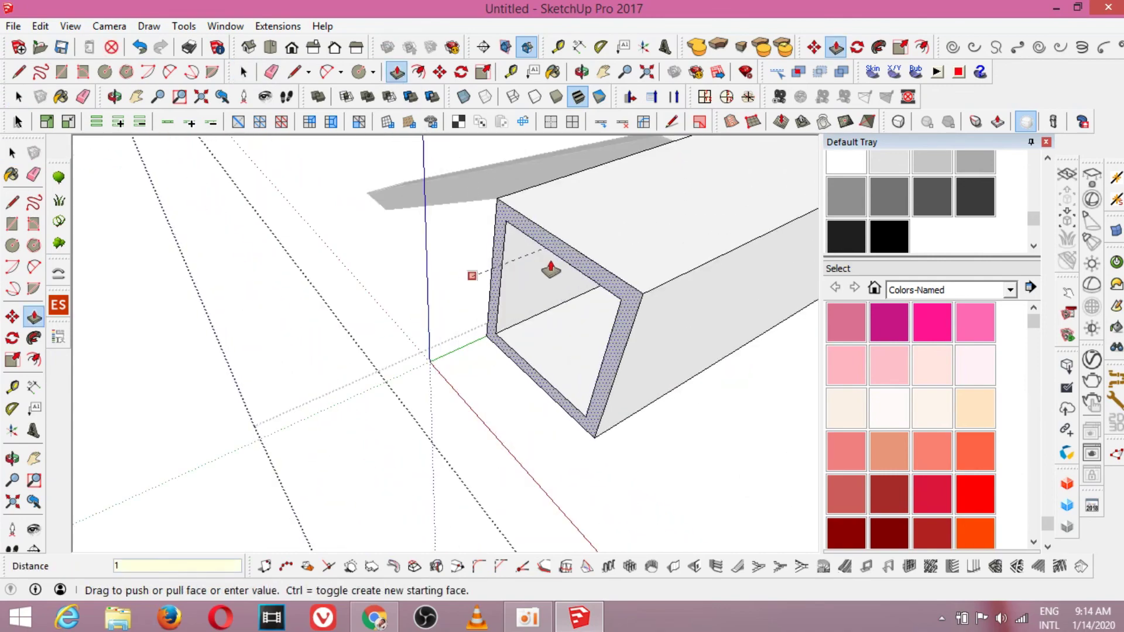
key("Return")
scroll(550, 269, "down", 5)
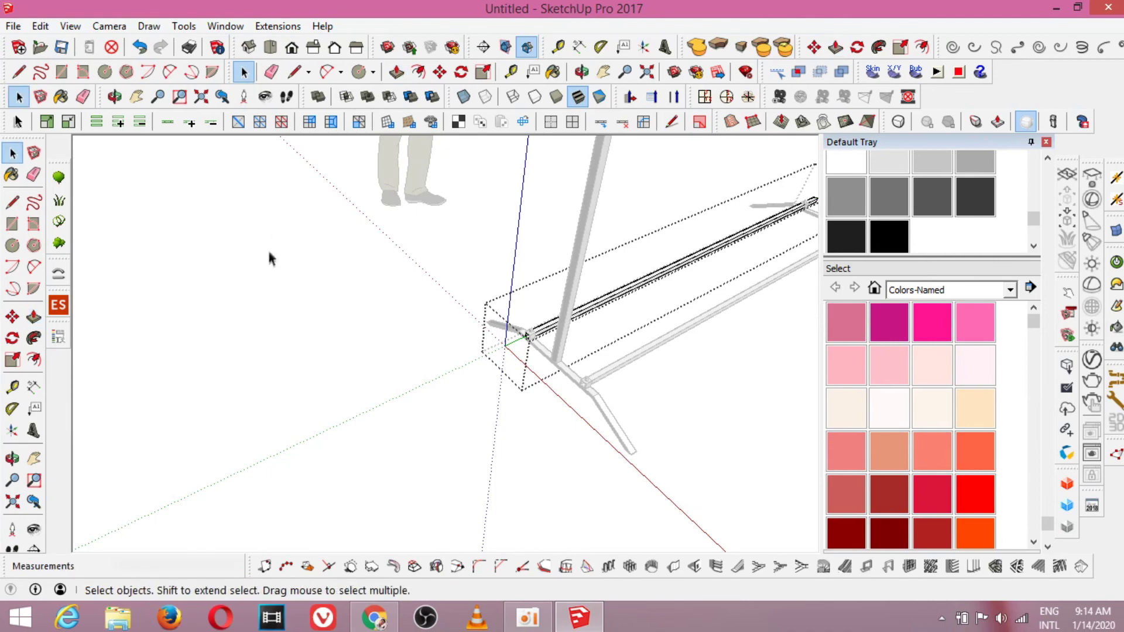
Shorten the second lower tube's other end by 100 mm and leave the group.
scroll(590, 380, "down", 5)
left_click(581, 71)
left_click_drag(445, 246, 340, 262)
scroll(511, 357, "up", 10)
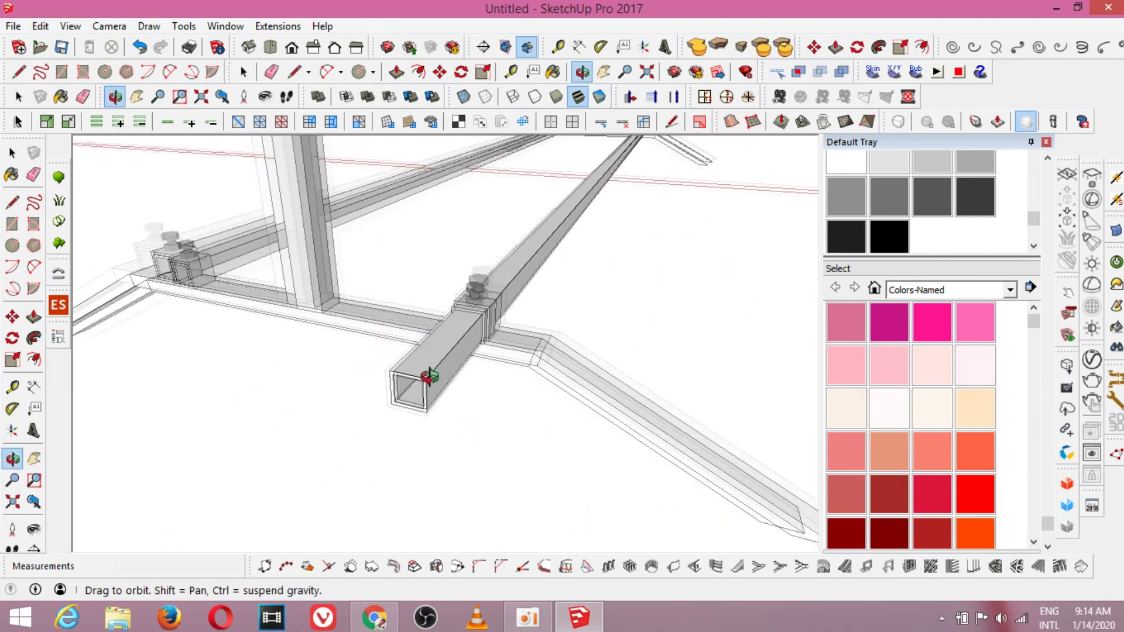
scroll(429, 376, "up", 4)
key("space")
scroll(447, 427, "up", 6)
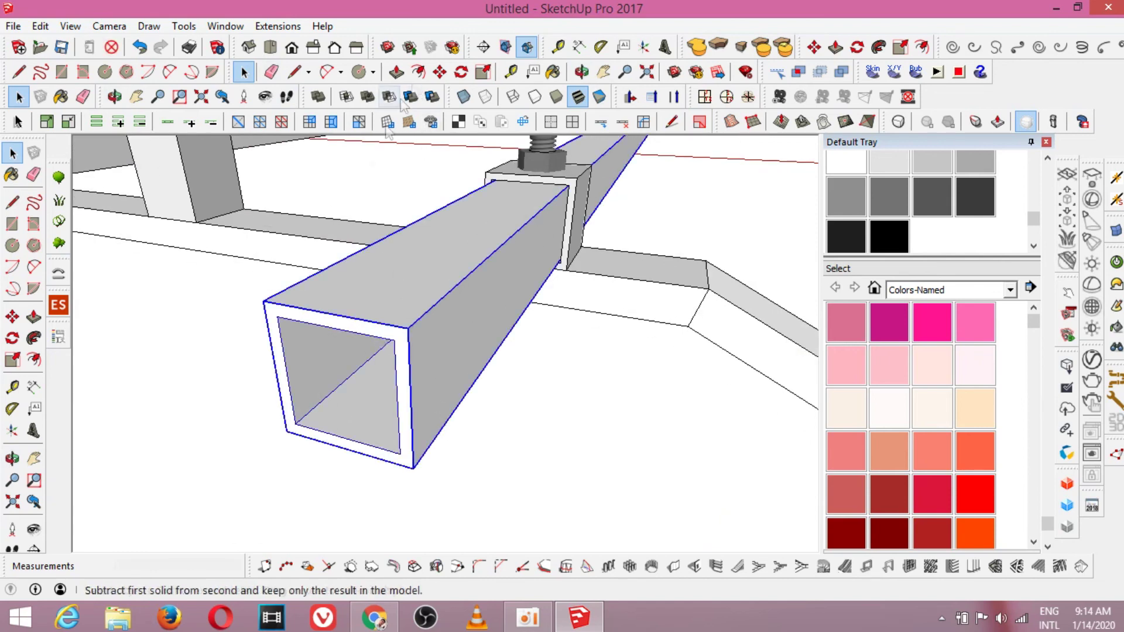
double_click(323, 326)
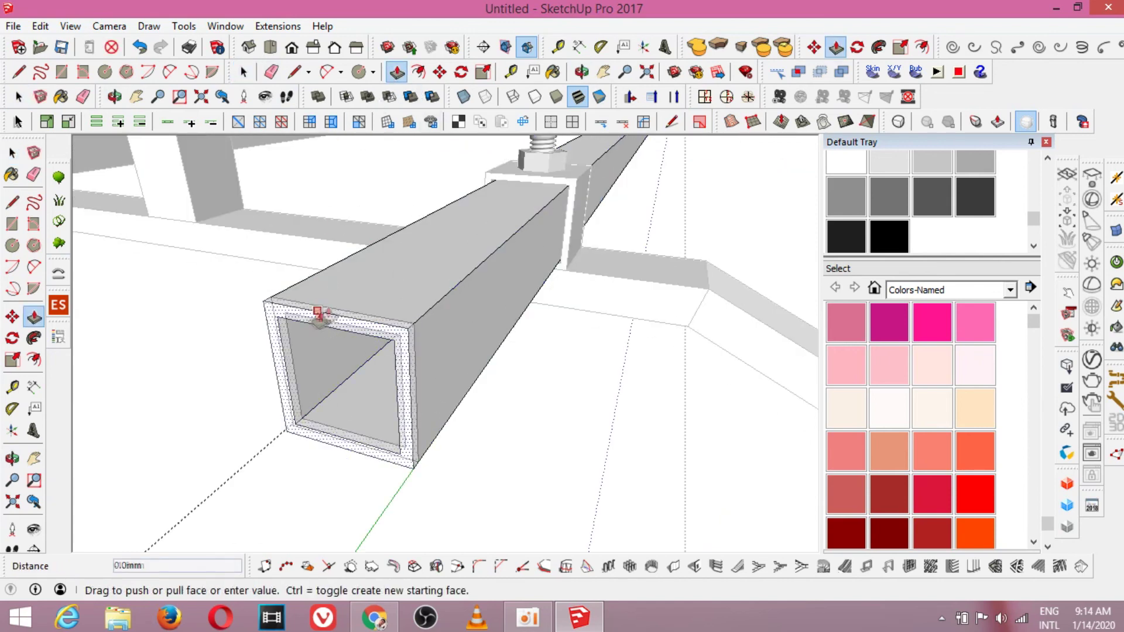
type("1")
key("Return")
scroll(458, 240, "down", 10)
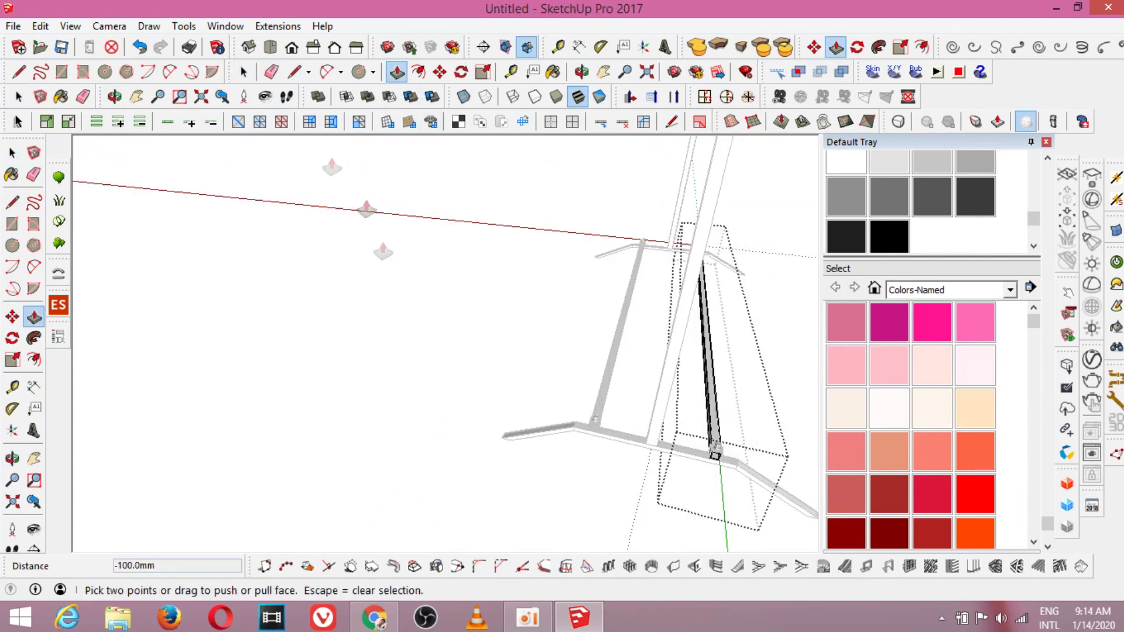
middle_click_drag(261, 276, 719, 354)
left_click(719, 354)
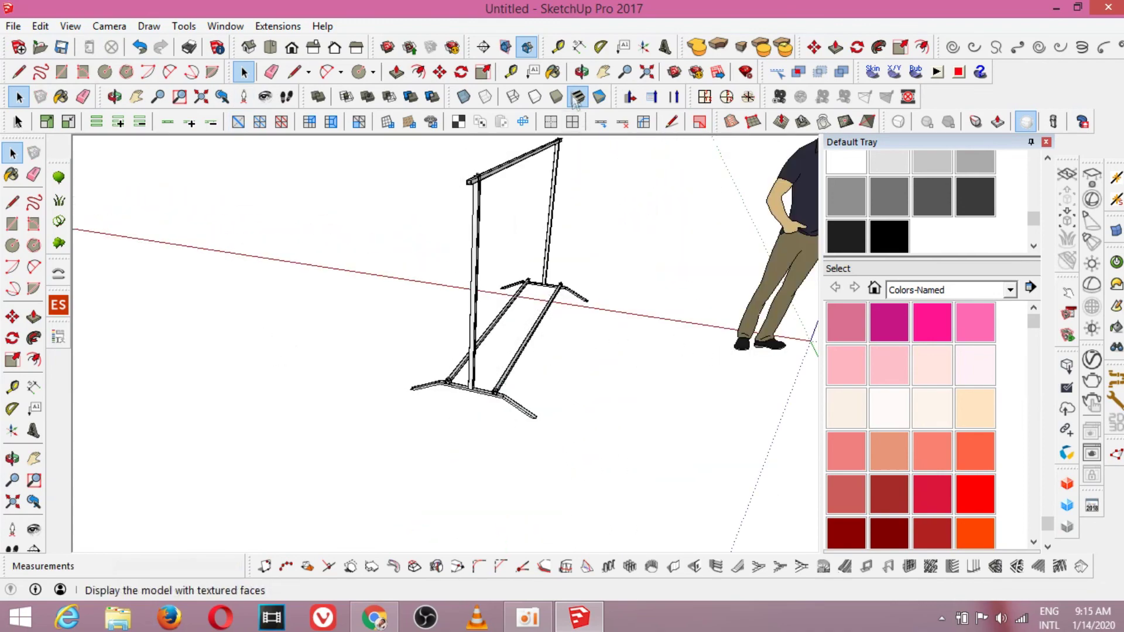
Examine the trimmed tube ends and the whole frame, closing the Default Tray for a larger view.
left_click_drag(612, 370, 475, 405)
scroll(472, 401, "up", 10)
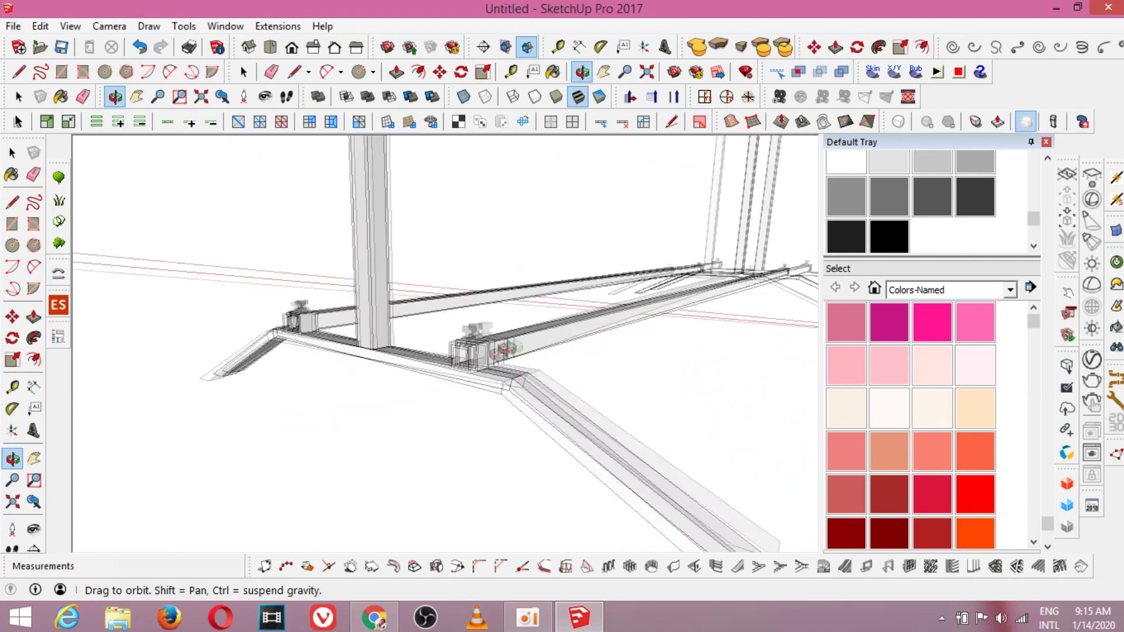
scroll(506, 430, "down", 6)
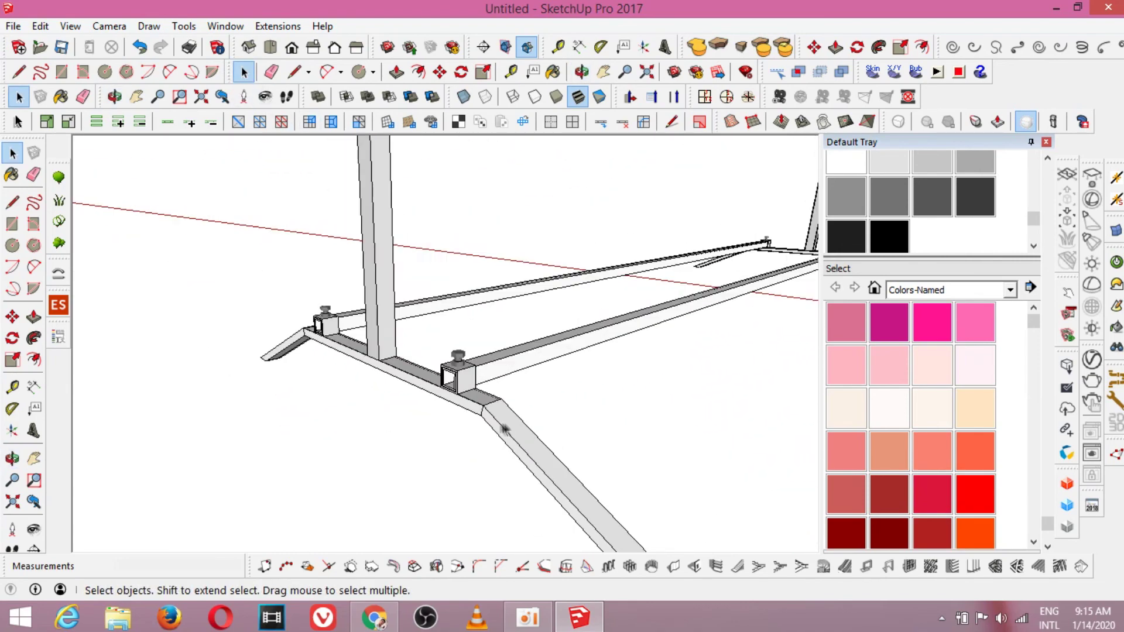
left_click(582, 71)
left_click_drag(674, 352, 608, 300)
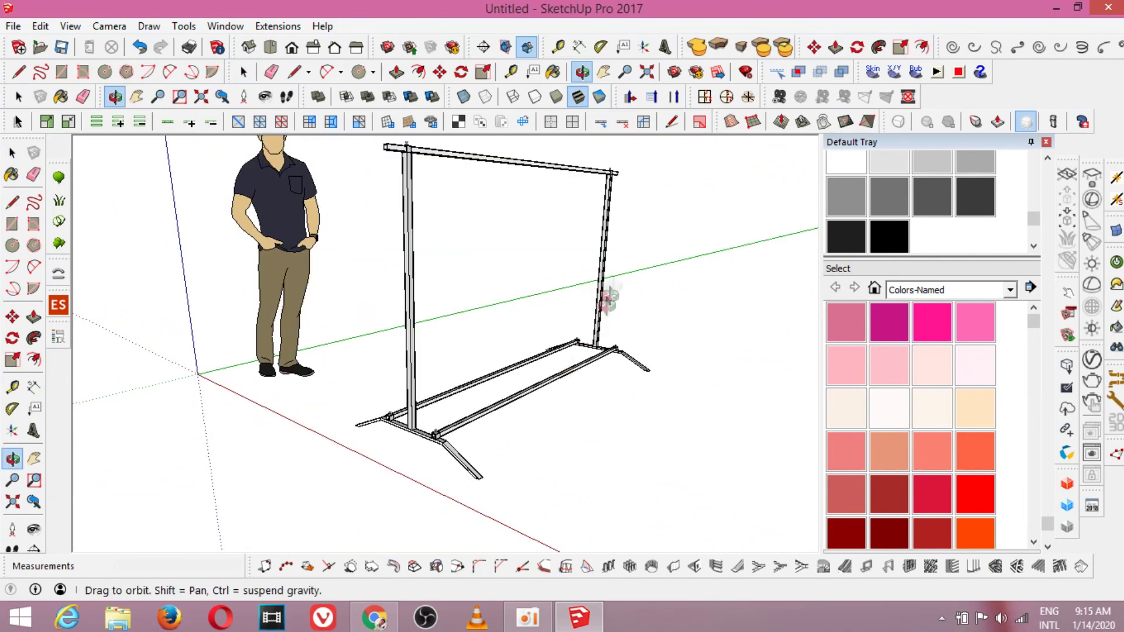
left_click(1046, 142)
left_click(604, 72)
left_click_drag(577, 171, 556, 369)
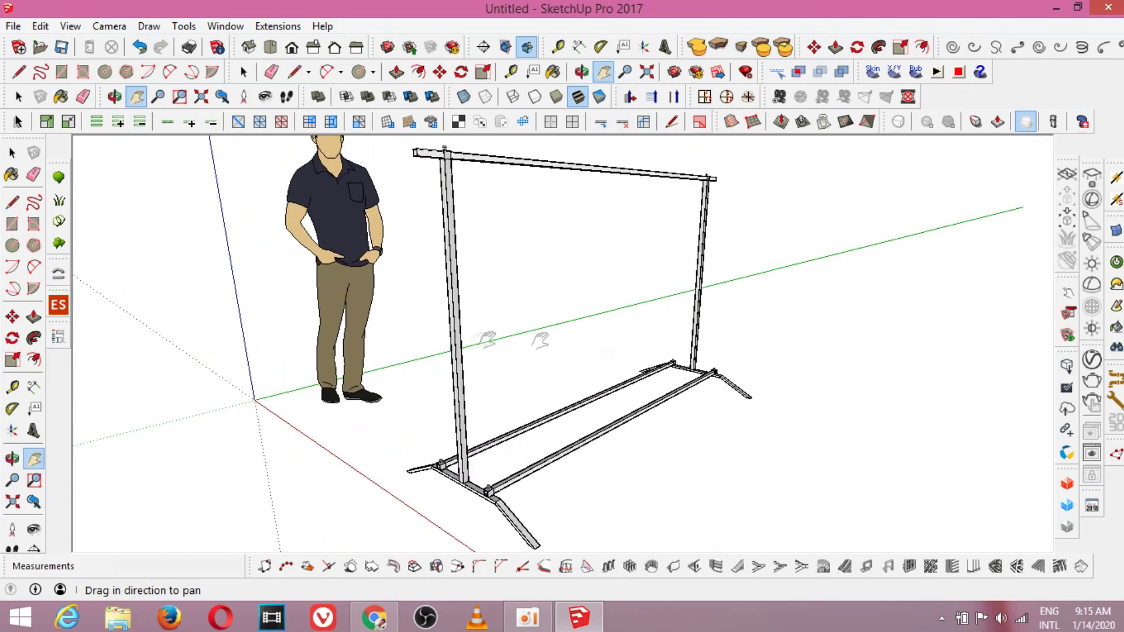